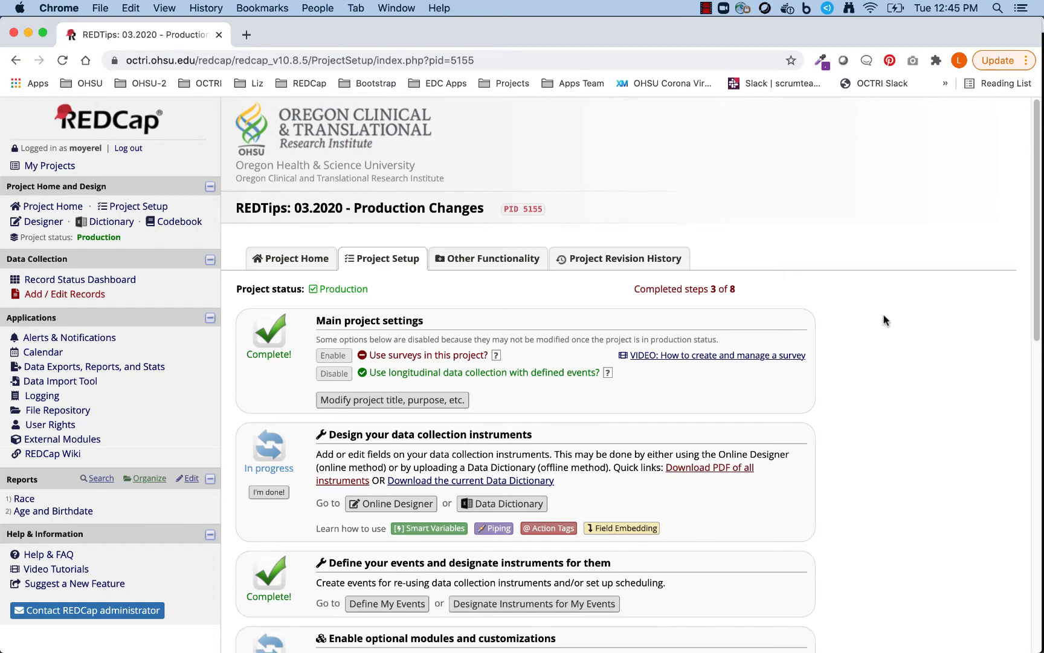
# Examine the main project settings and which of them are disabled in production on the Project Setup page
pyautogui.scroll(-1, 883, 320)
pyautogui.scroll(1, 883, 321)
pyautogui.scroll(-2, 867, 302)
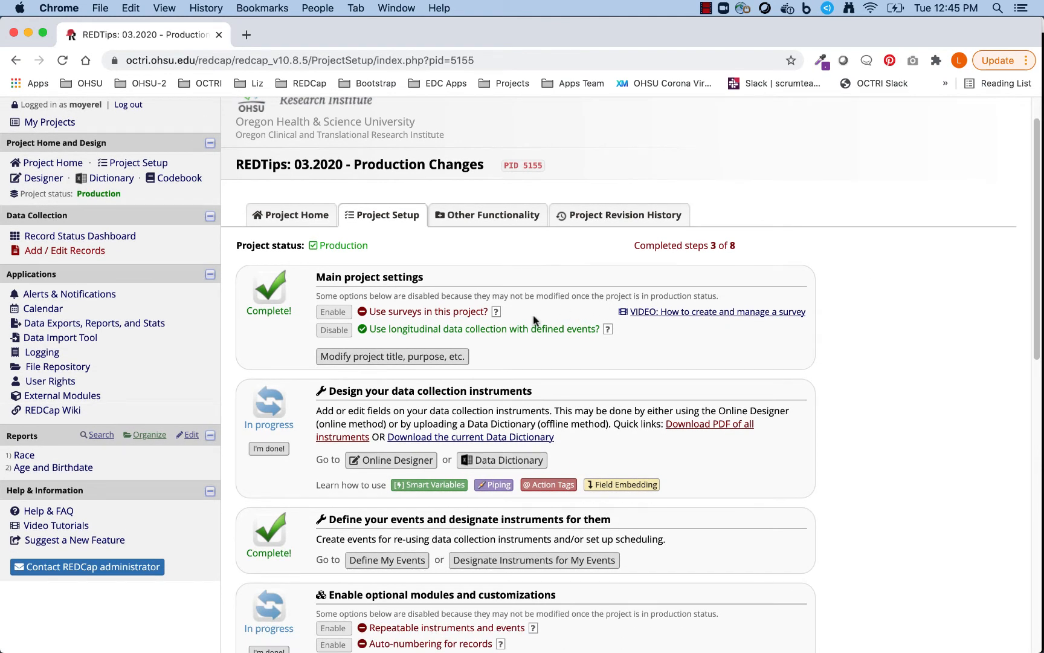
pyautogui.scroll(-1, 952, 324)
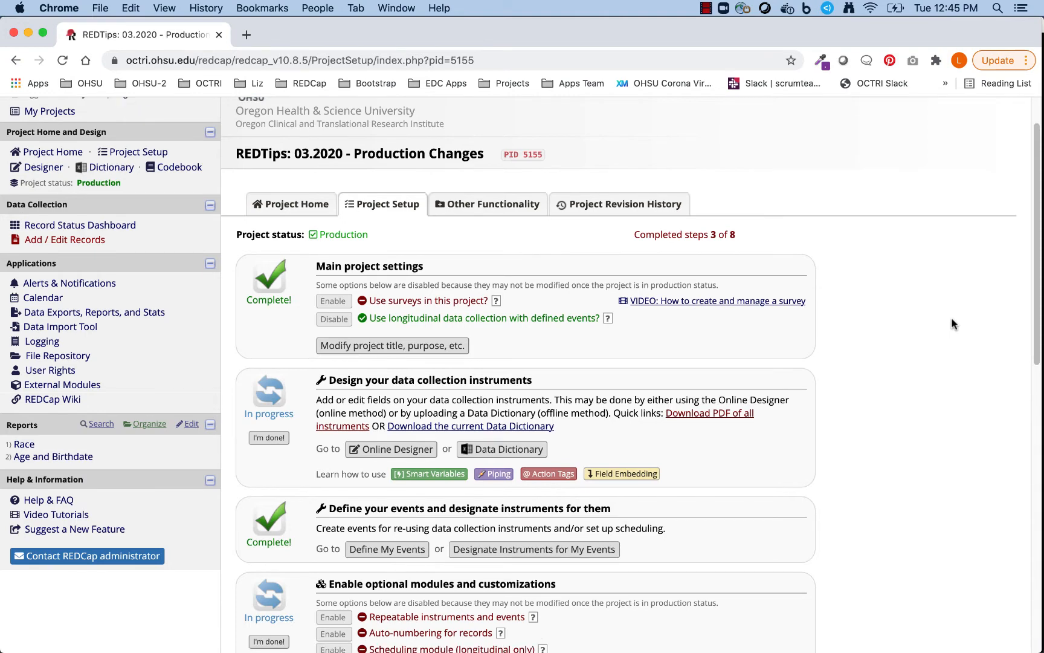
pyautogui.scroll(3, 952, 324)
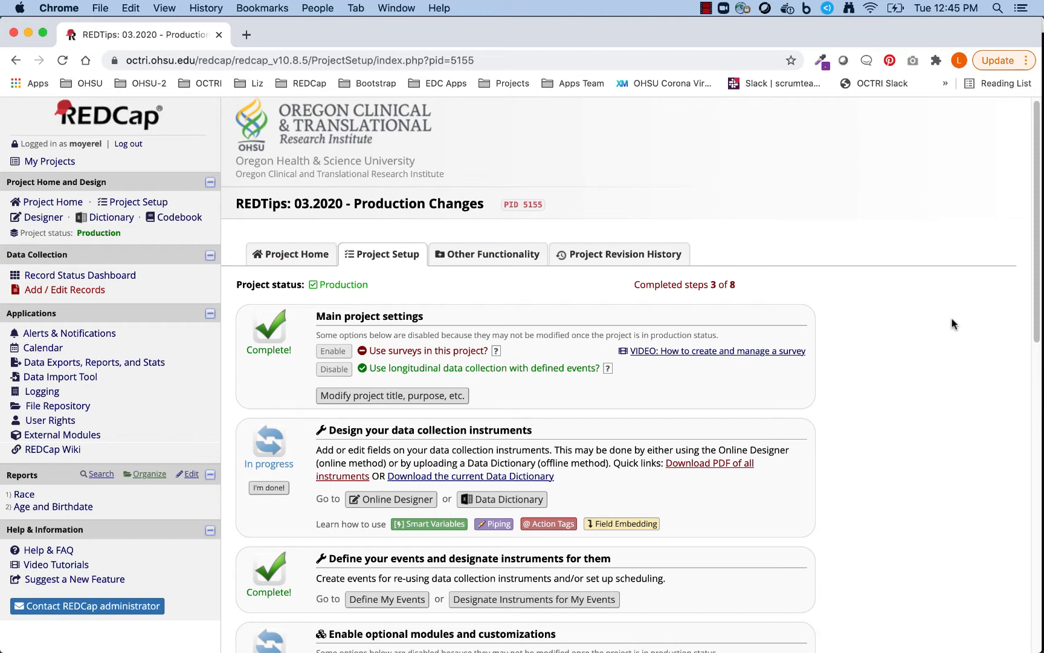
pyautogui.scroll(-2, 952, 321)
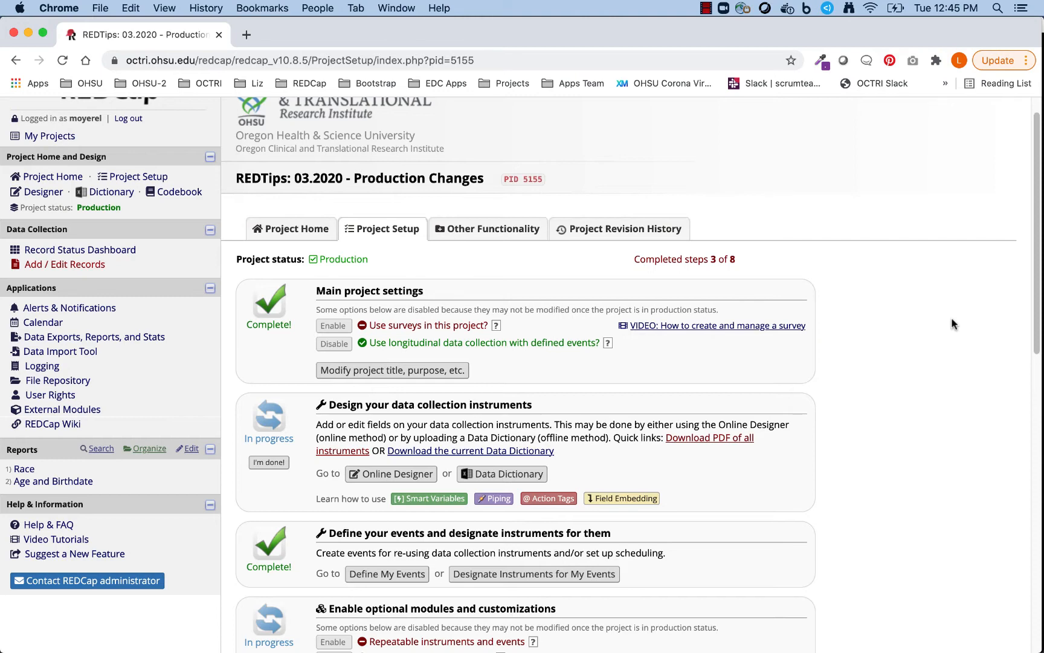
pyautogui.scroll(-5, 952, 321)
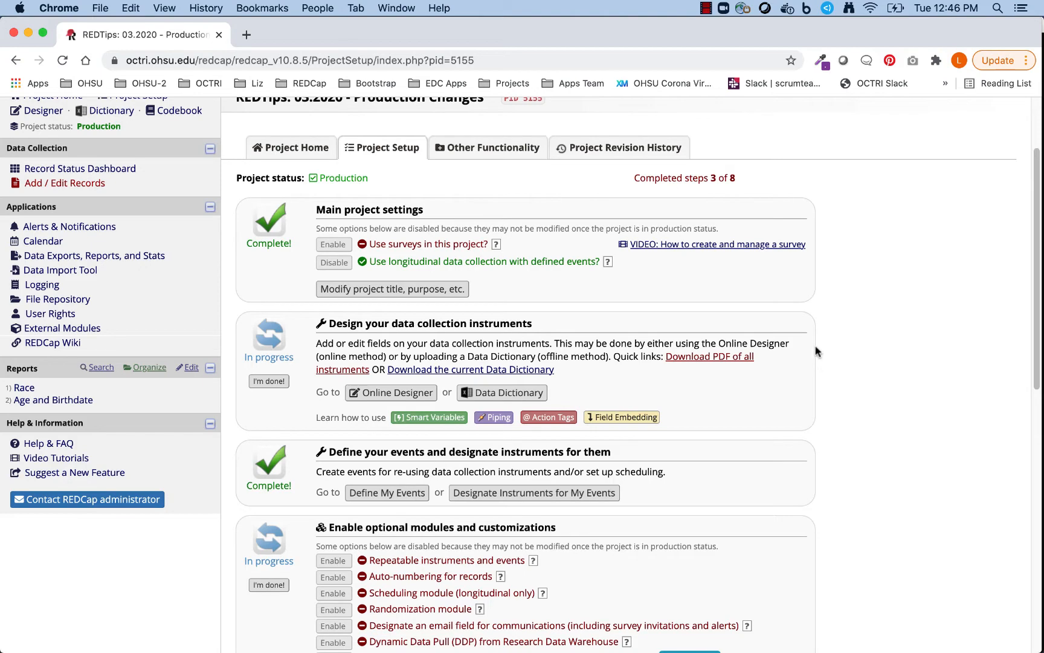
# Review the project's defined events and the data collection instruments designated for each event
pyautogui.click(406, 492)
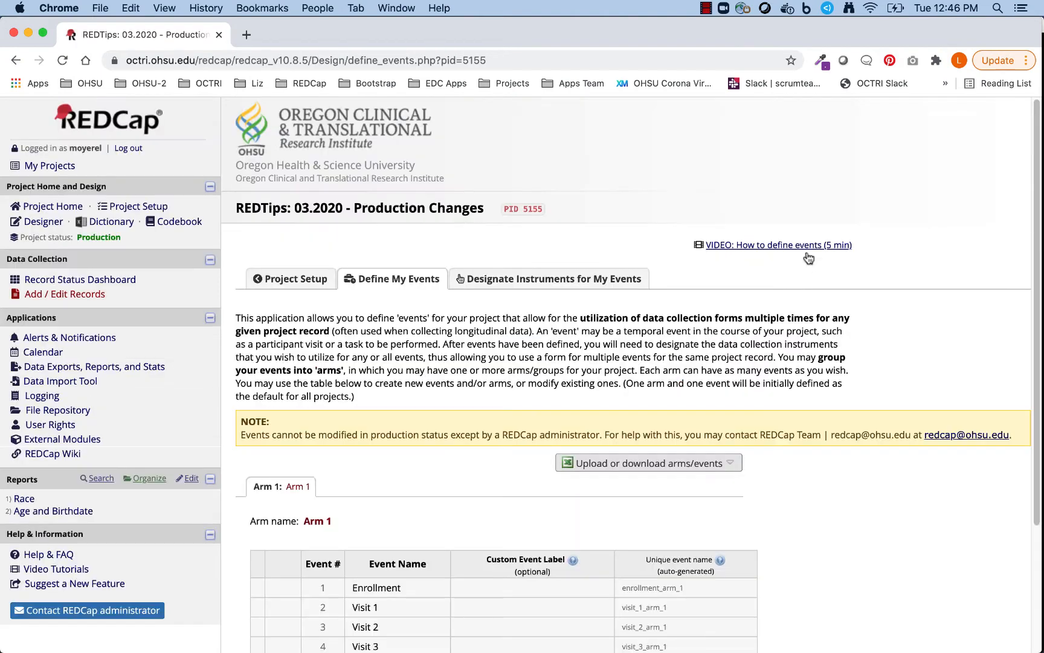
pyautogui.scroll(-5, 810, 261)
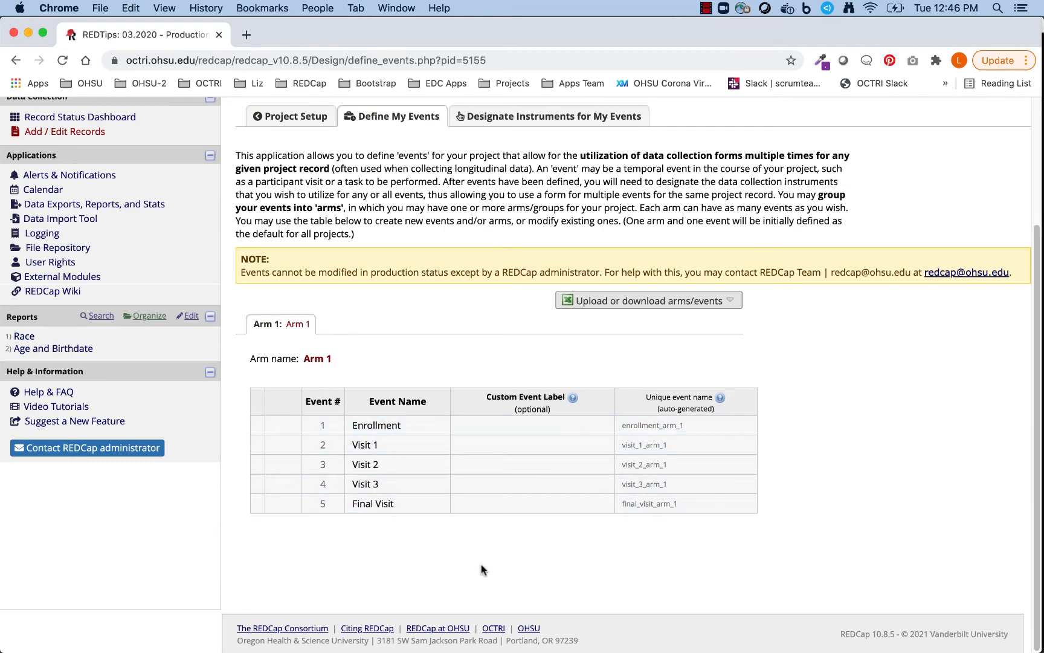
pyautogui.scroll(3, 440, 561)
pyautogui.click(544, 196)
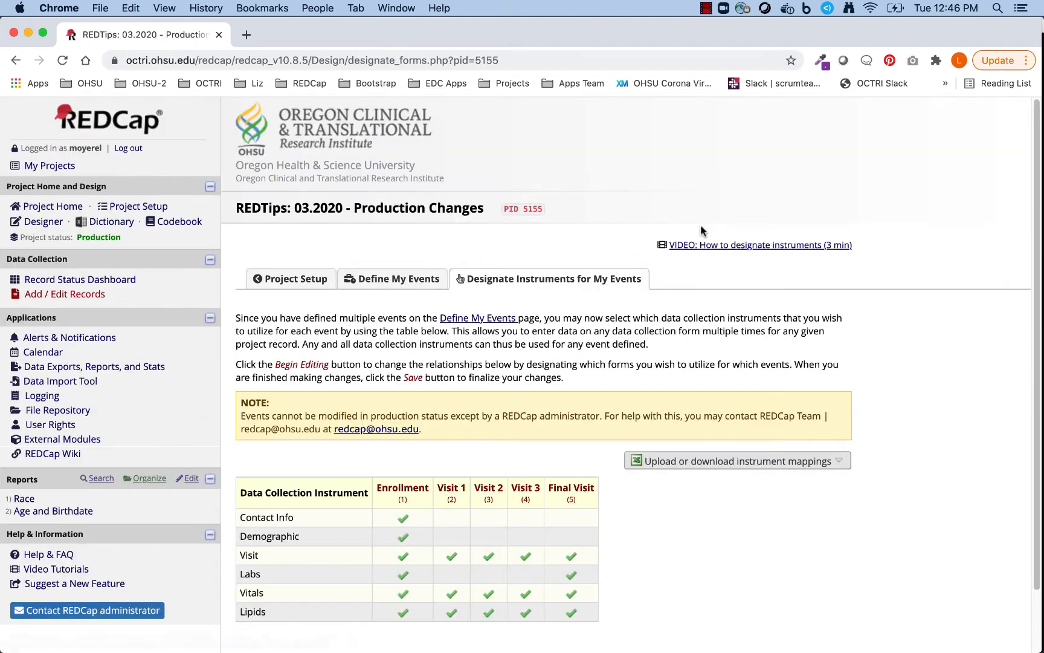
pyautogui.scroll(-3, 701, 230)
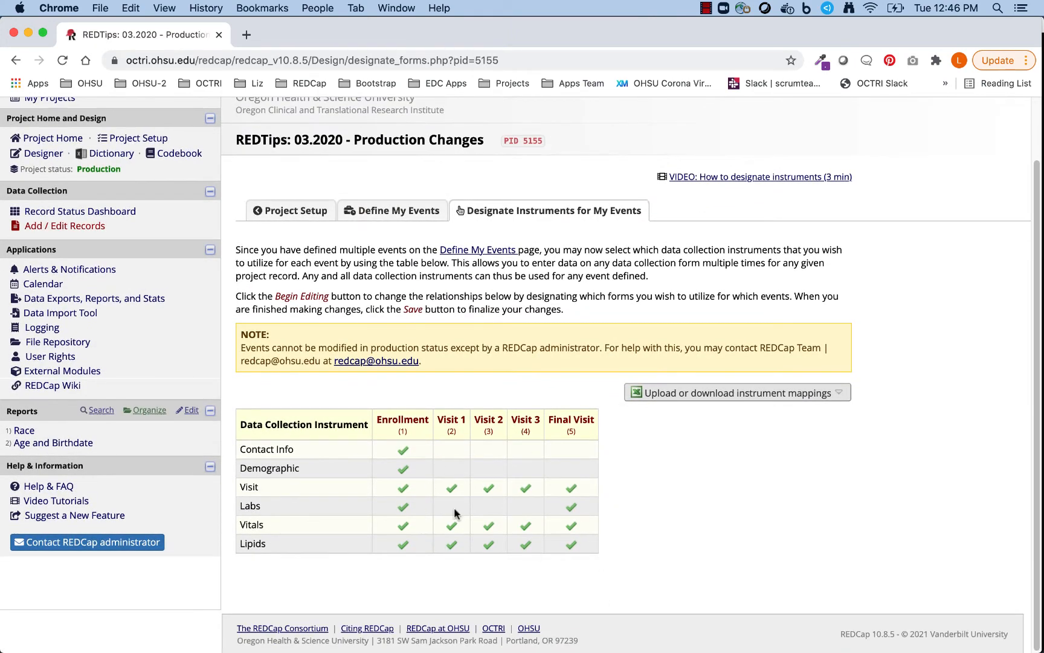
# Return to Project Setup and examine the optional modules and customizations alongside the main project settings
pyautogui.click(292, 214)
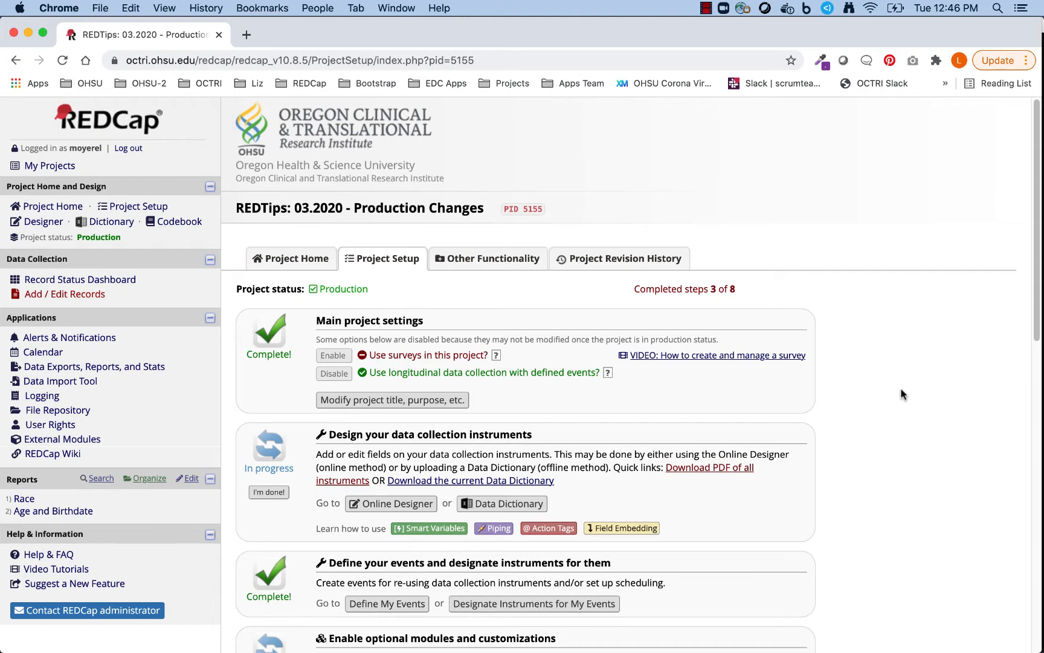
pyautogui.scroll(-2, 901, 394)
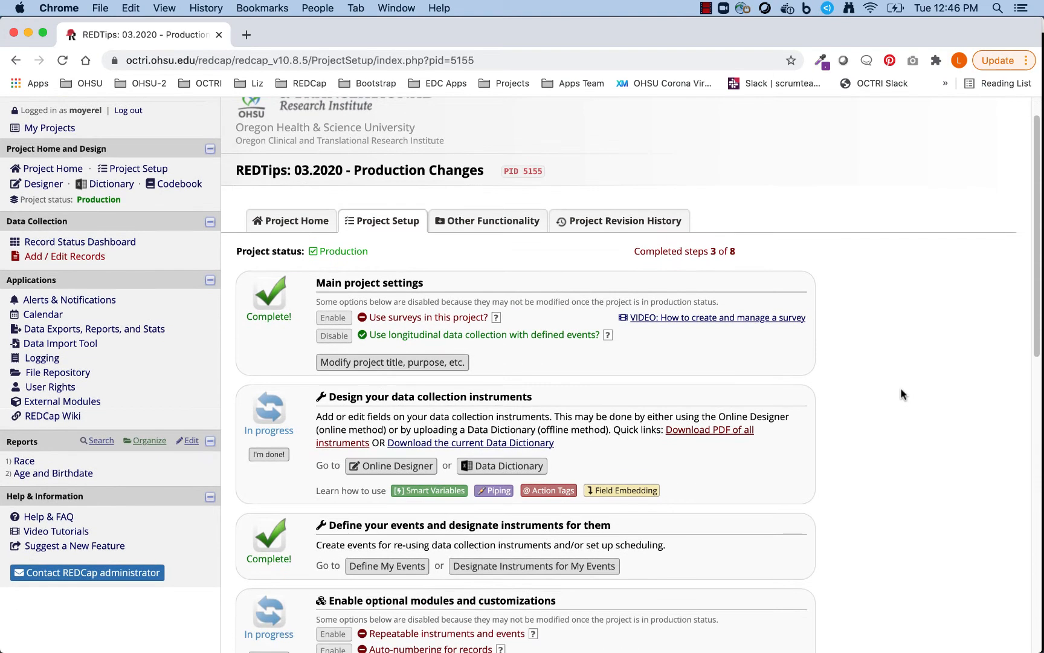
pyautogui.scroll(-2, 901, 394)
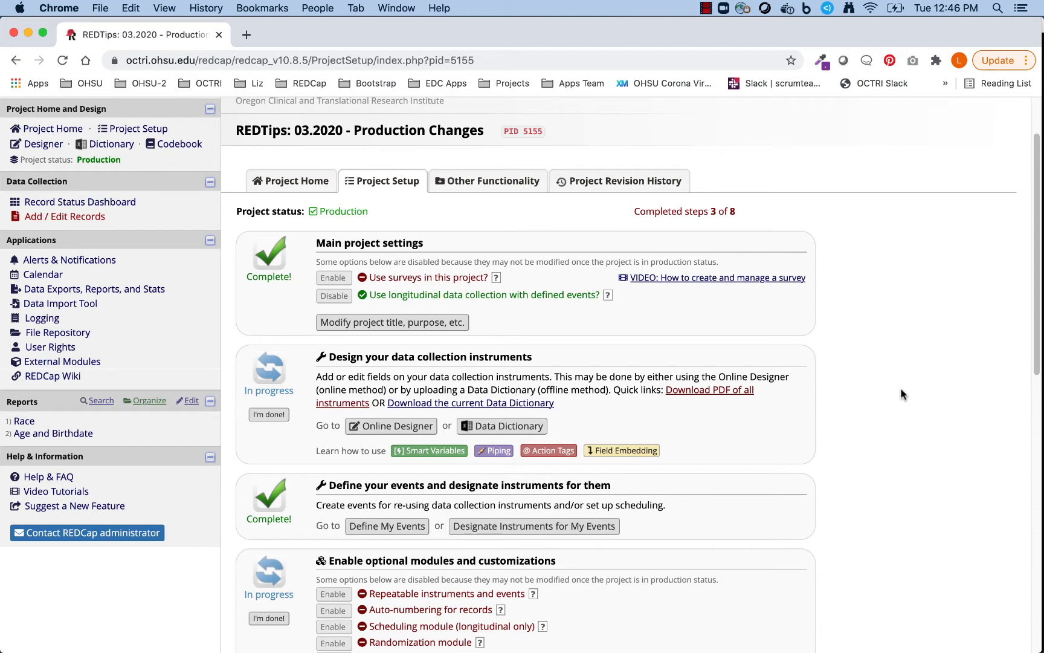
pyautogui.scroll(-3, 901, 394)
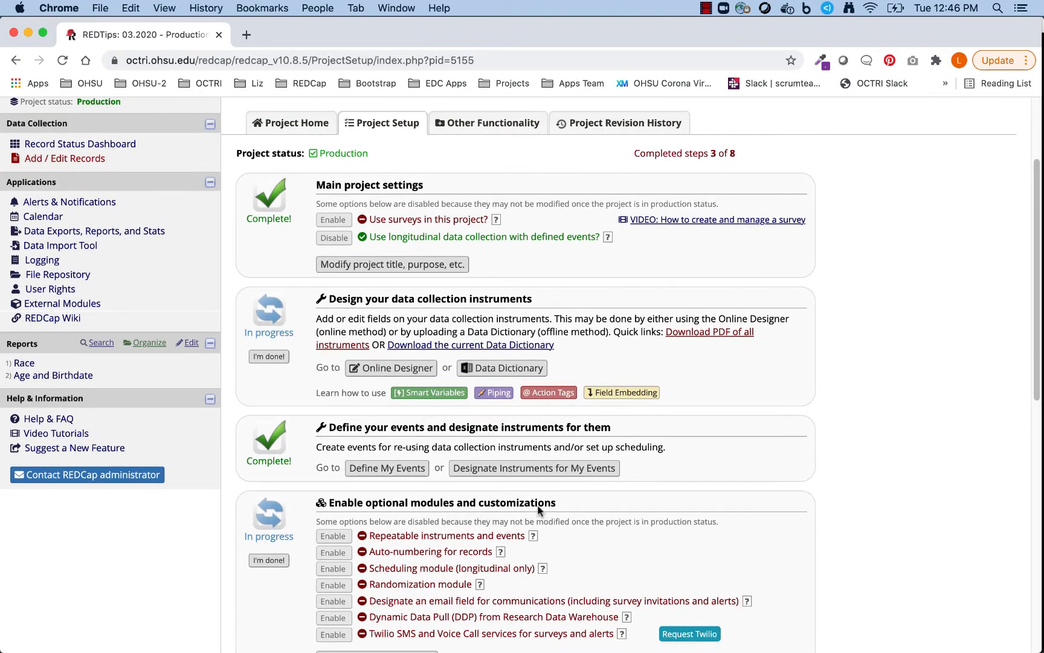
pyautogui.scroll(-3, 835, 369)
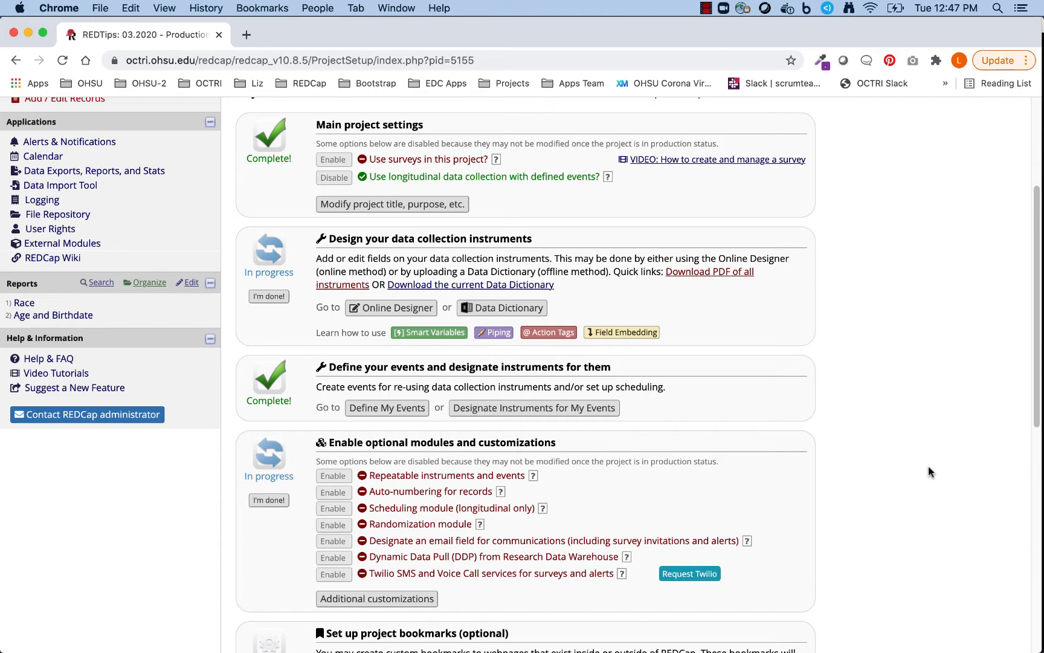
pyautogui.scroll(1, 928, 466)
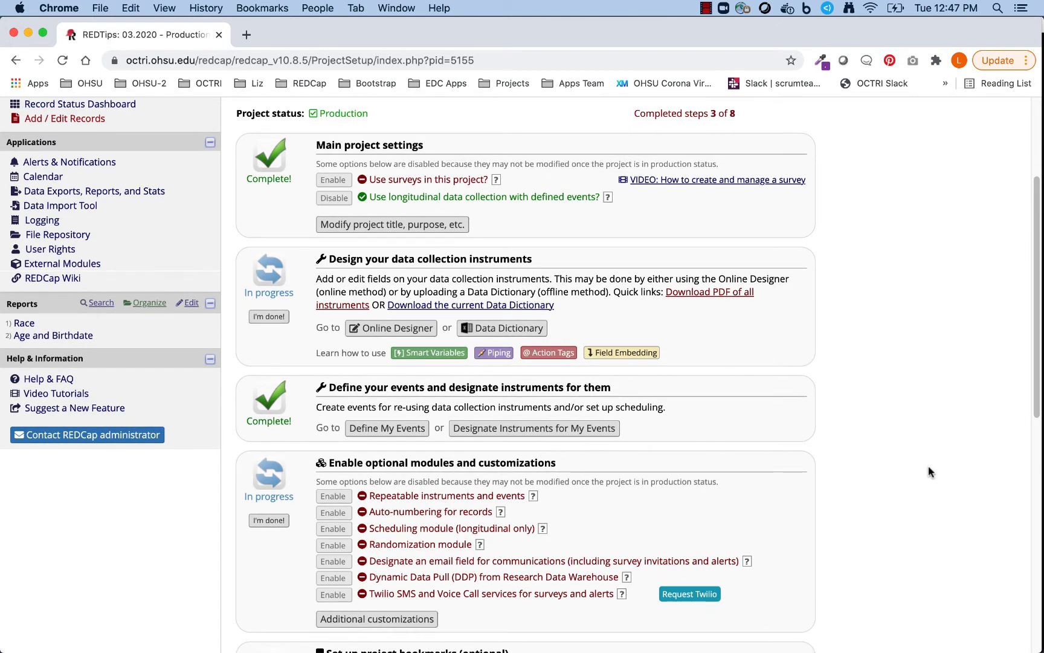
pyautogui.scroll(-1, 929, 471)
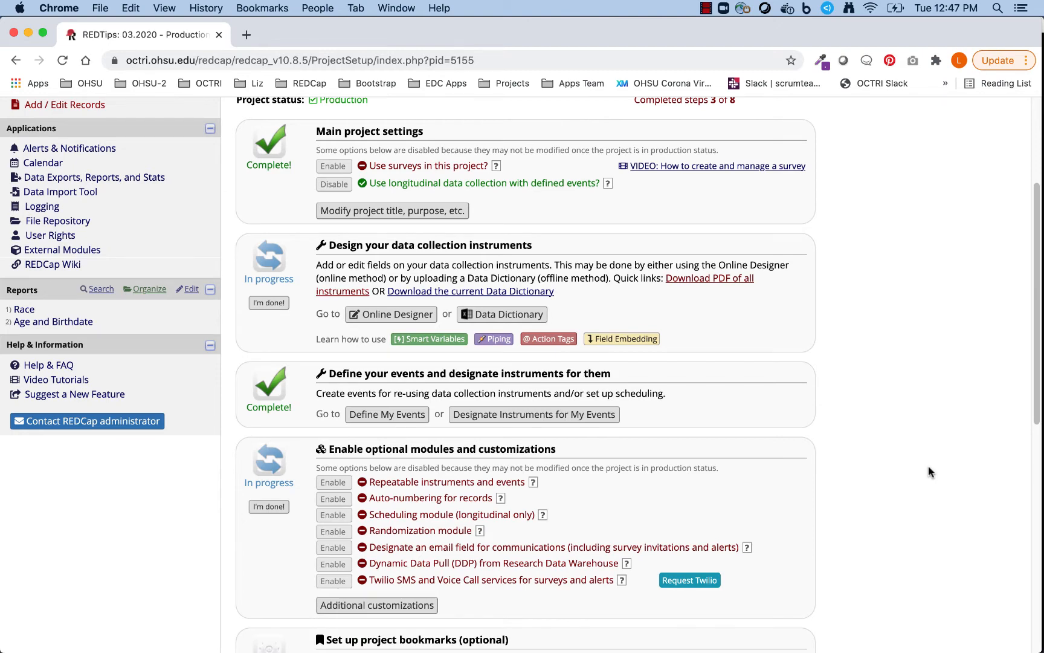
pyautogui.scroll(5, 930, 472)
pyautogui.scroll(2, 929, 471)
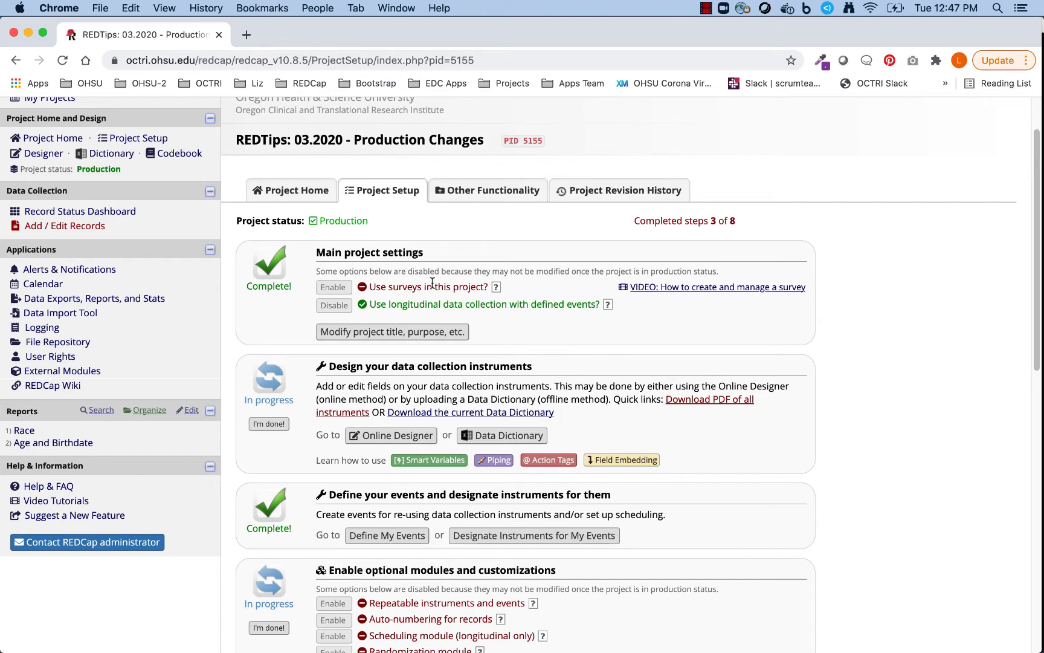
pyautogui.scroll(-5, 432, 283)
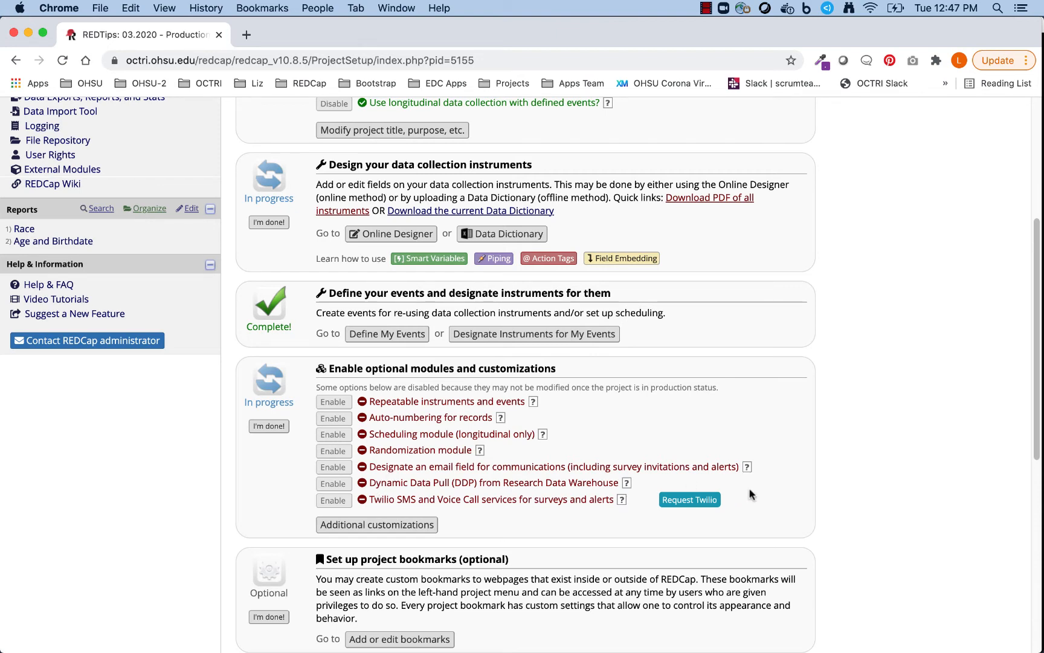
pyautogui.scroll(5, 931, 375)
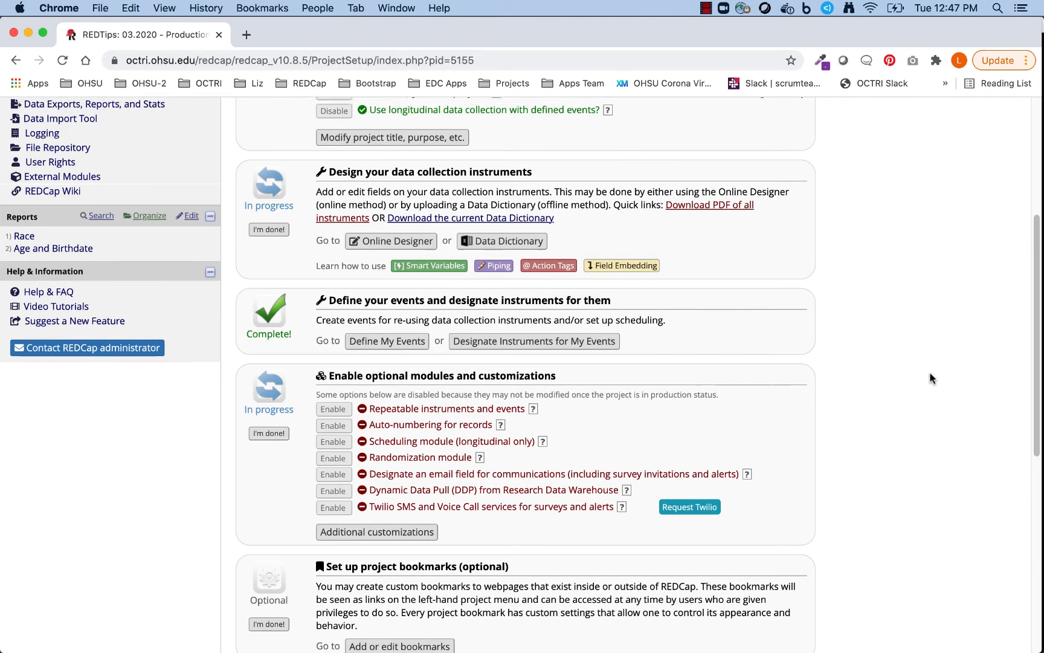
pyautogui.scroll(2, 930, 378)
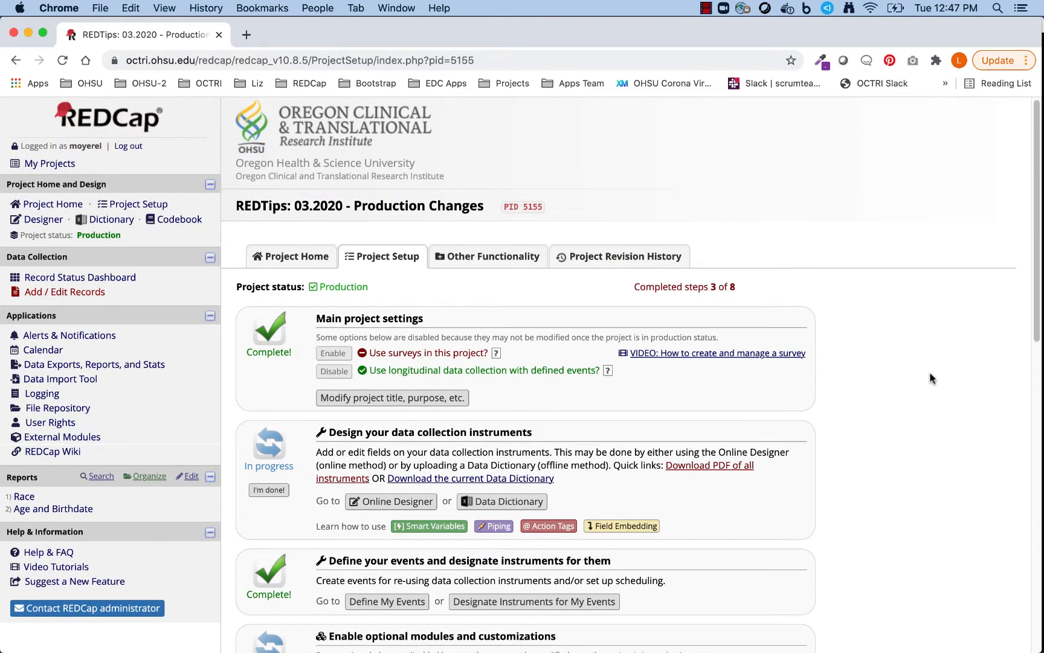
pyautogui.click(742, 355)
pyautogui.scroll(-2, 717, 359)
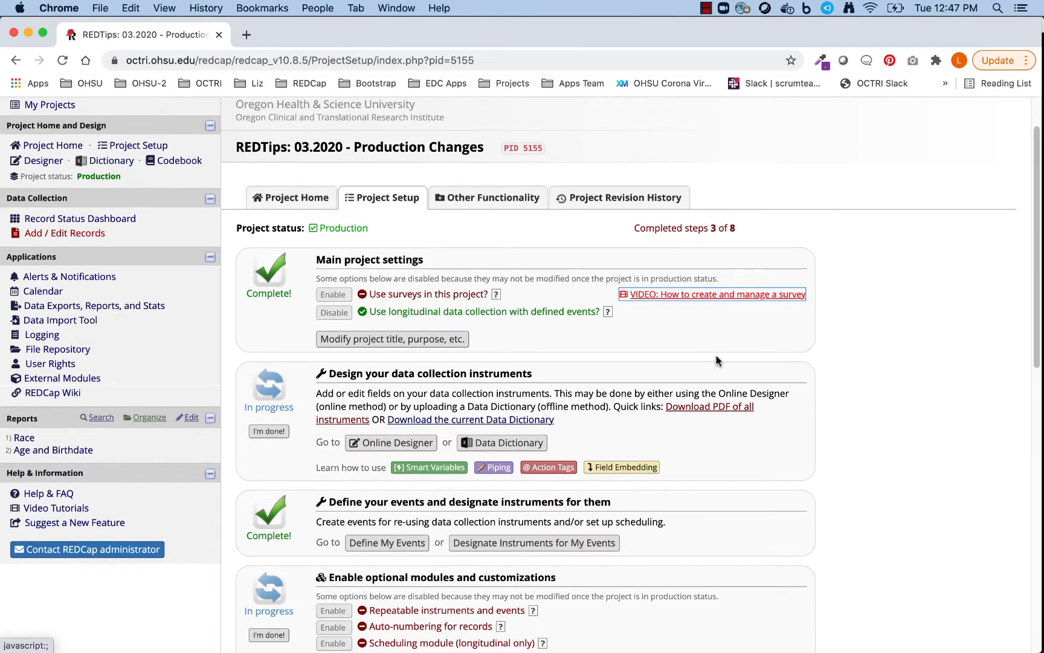
pyautogui.click(716, 360)
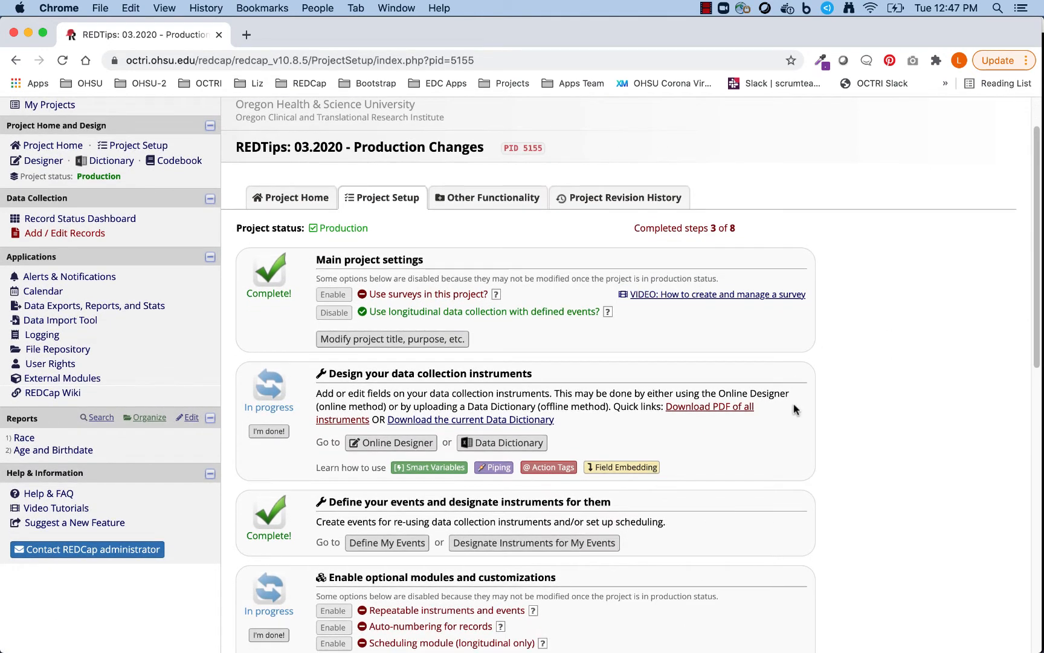
pyautogui.scroll(-3, 794, 409)
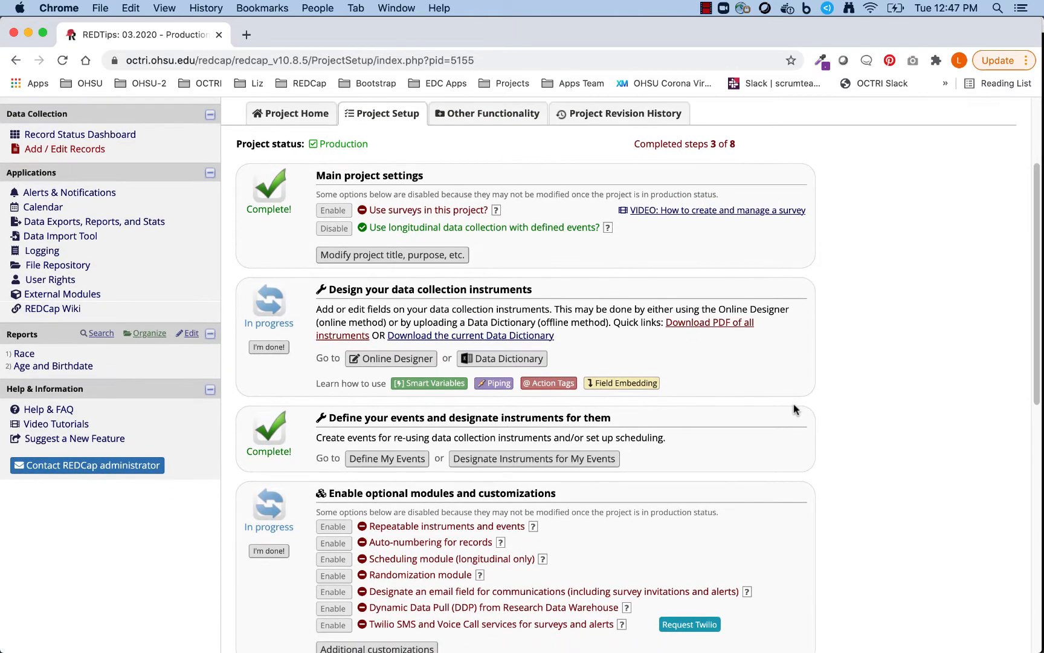
pyautogui.scroll(5, 794, 408)
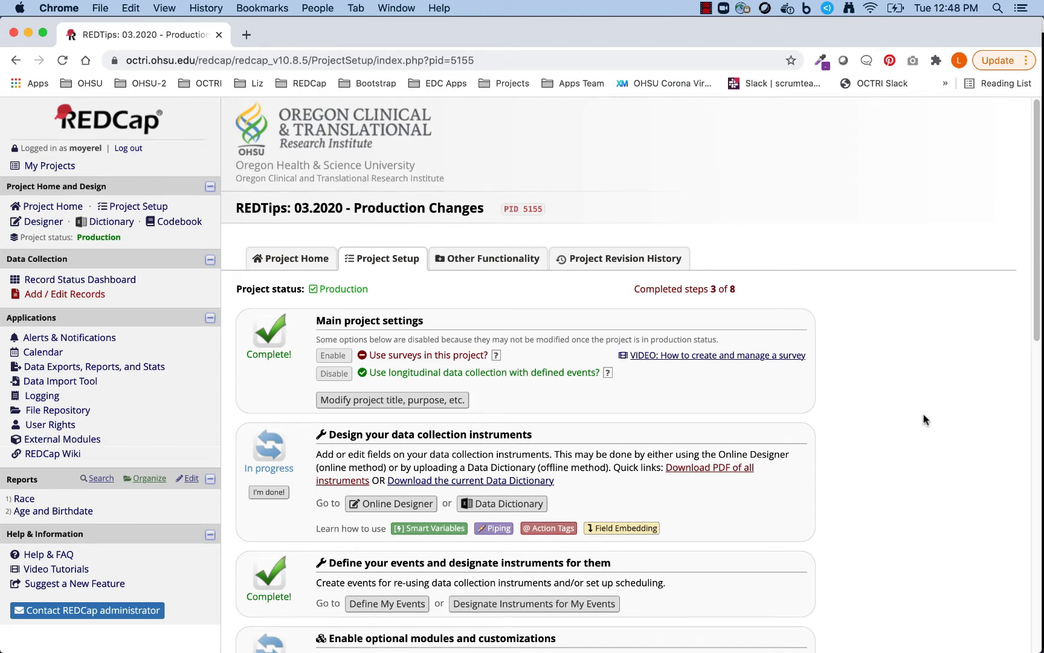
pyautogui.scroll(-3, 924, 419)
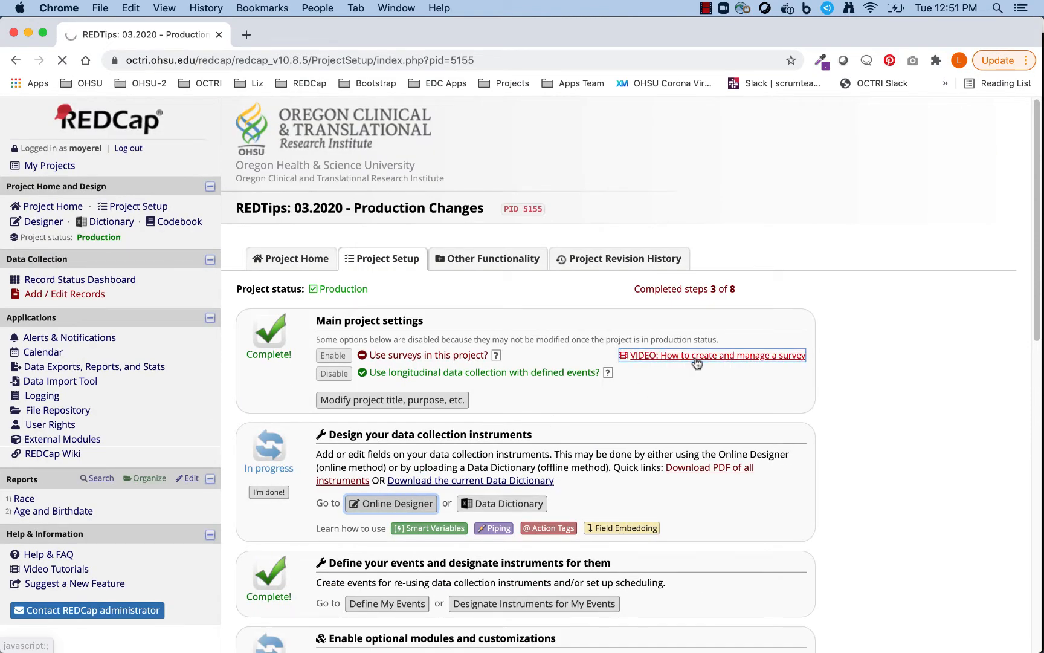
# Open the Online Designer and try to open the Demographic instrument without entering Draft Mode
pyautogui.click(381, 505)
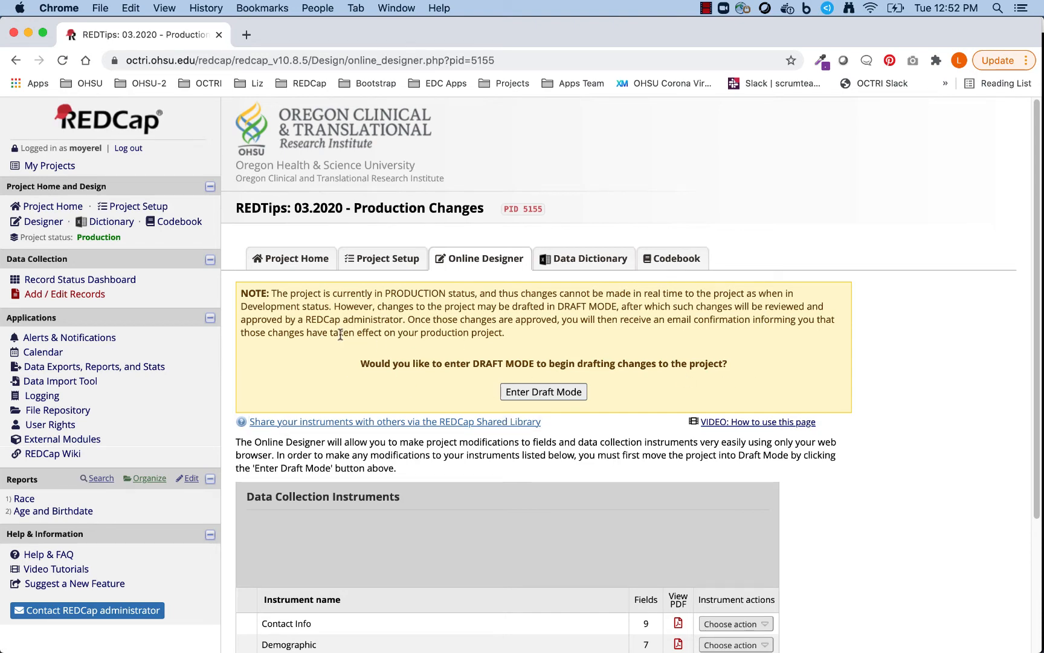
pyautogui.scroll(-2, 320, 341)
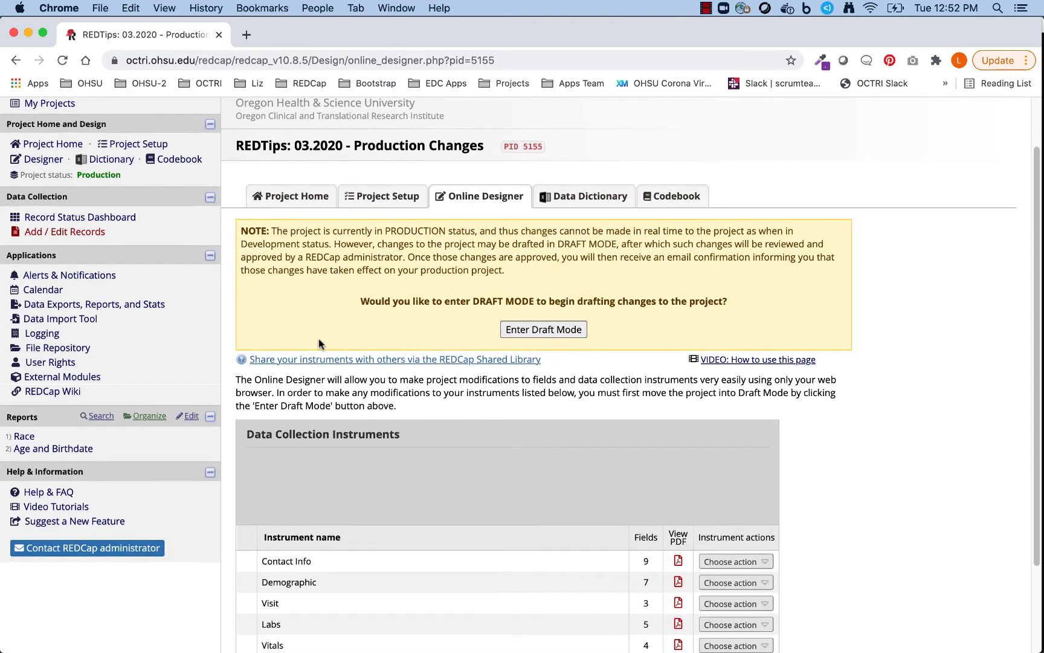
pyautogui.click(297, 583)
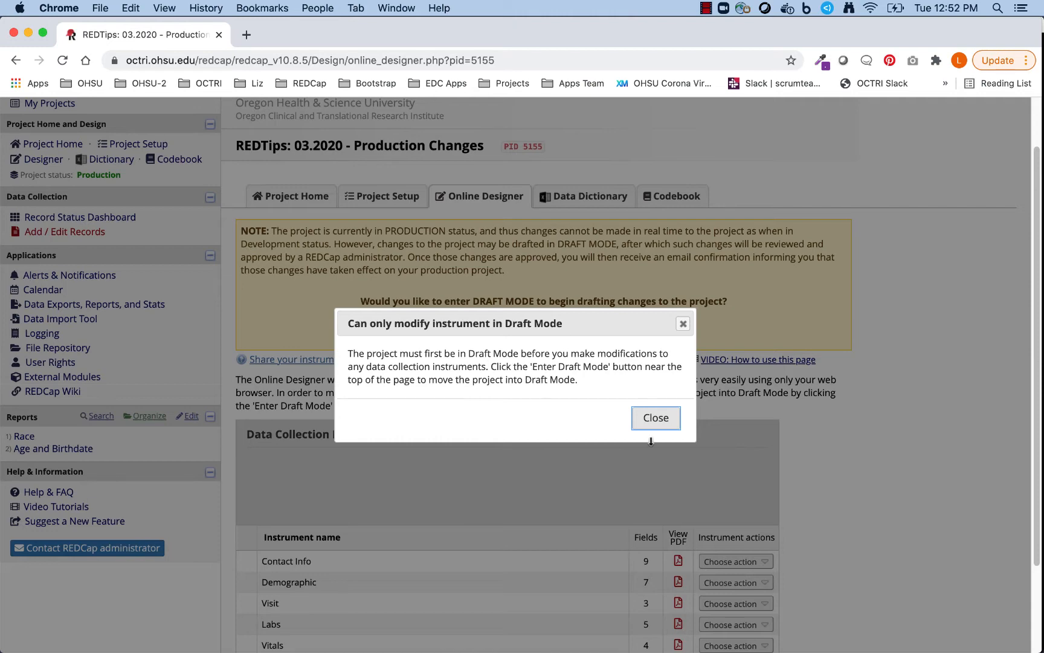
pyautogui.click(654, 418)
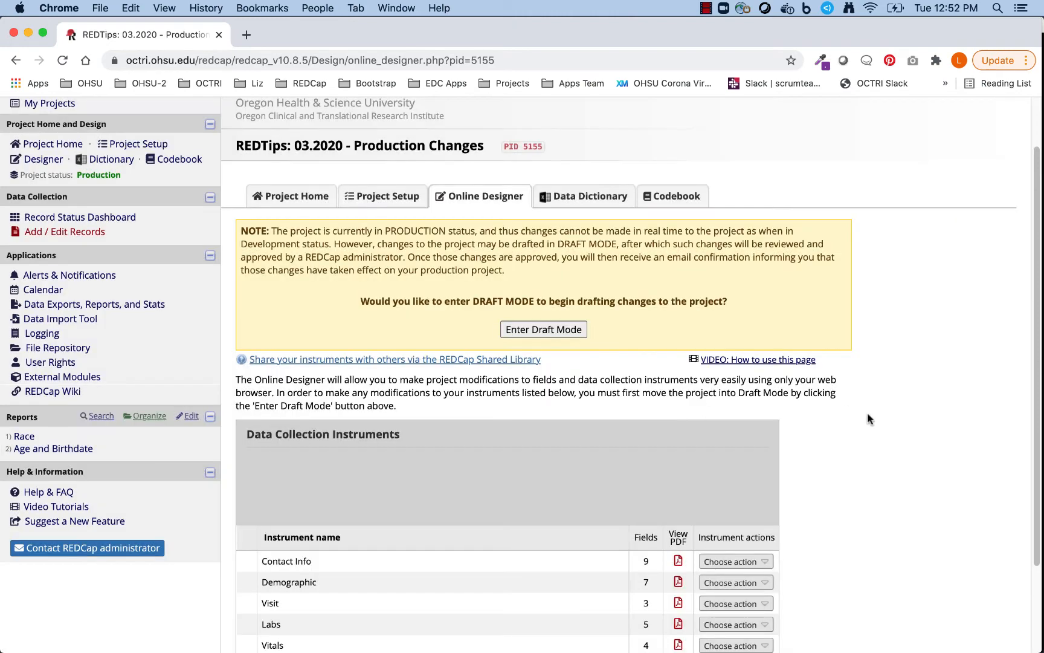
# Put the production project into Draft Mode so that instrument changes can be drafted
pyautogui.scroll(2, 604, 417)
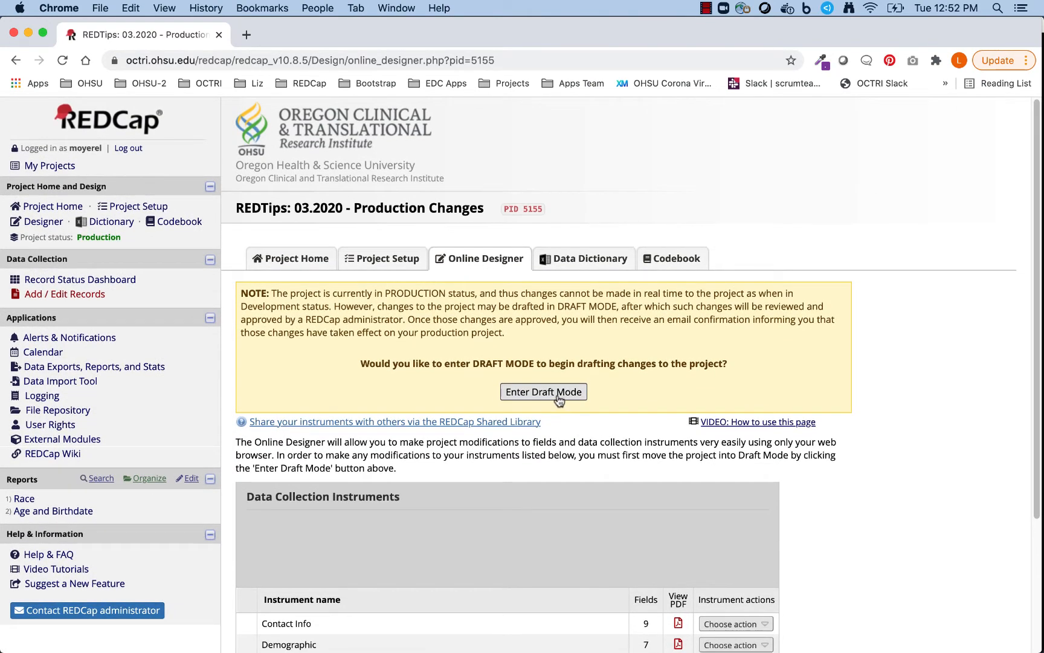
pyautogui.click(557, 396)
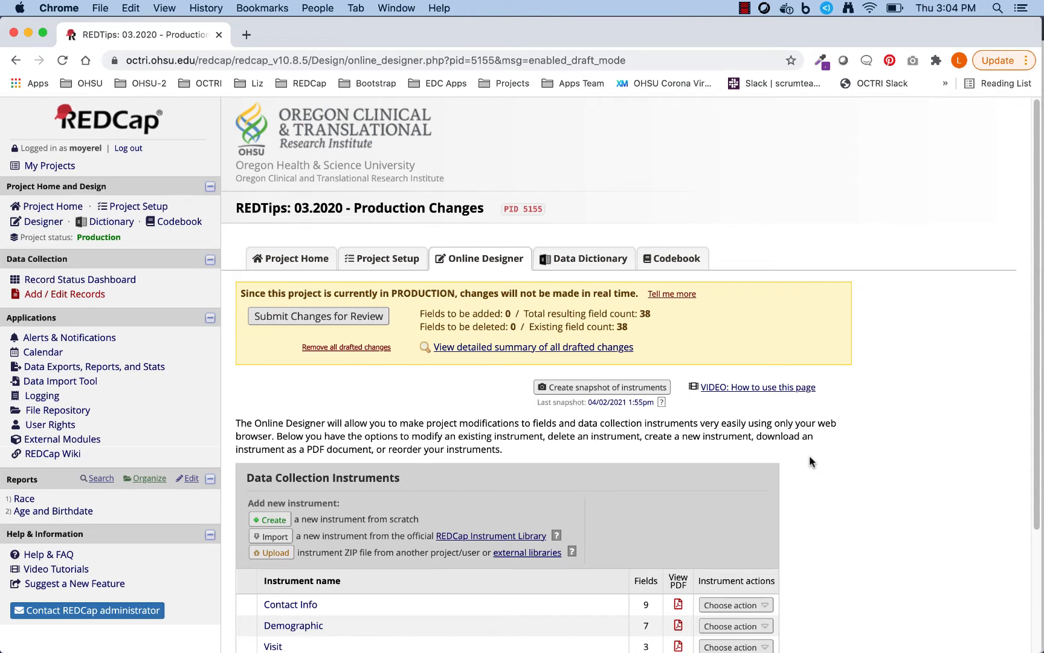
# Open the Demographic instrument in the Online Designer and look at the settings of its Race field
pyautogui.scroll(-5, 810, 457)
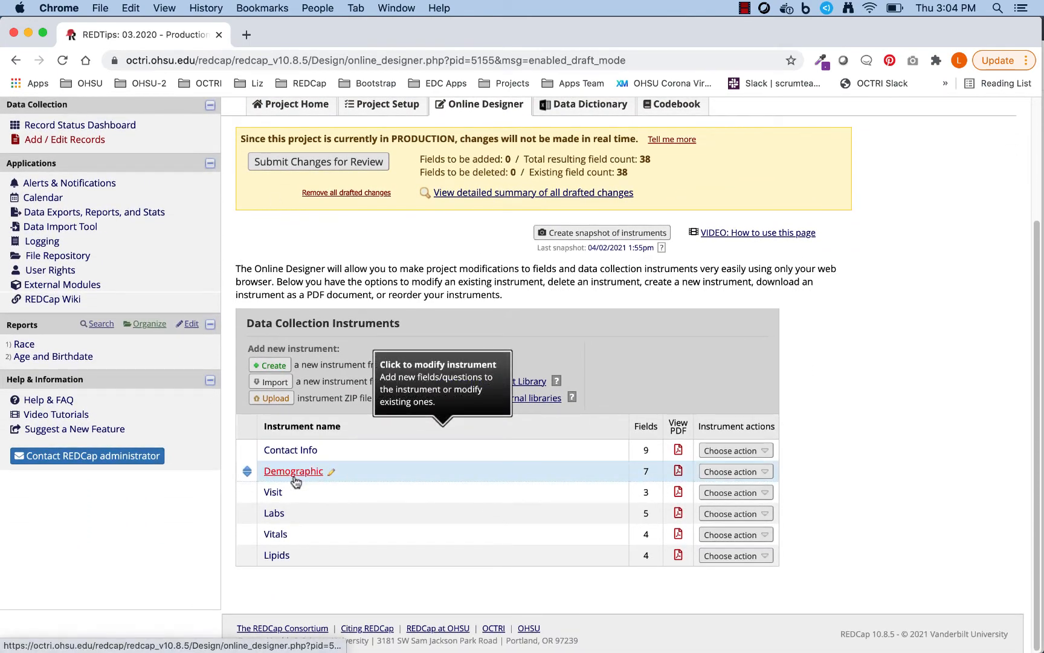
pyautogui.click(294, 471)
pyautogui.scroll(-12, 413, 328)
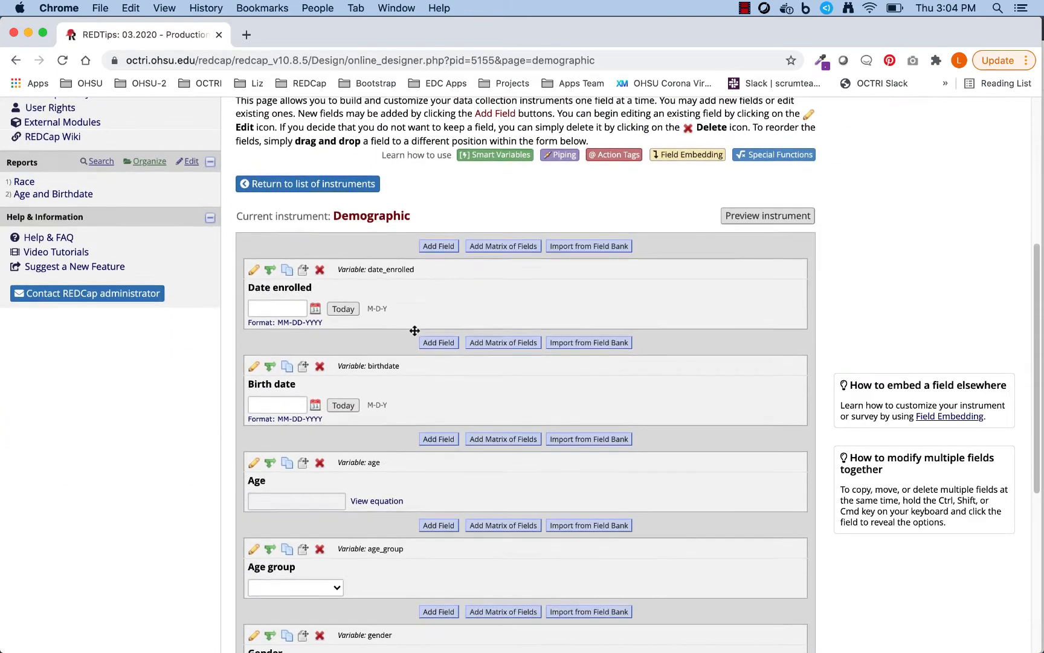
pyautogui.scroll(-3, 414, 328)
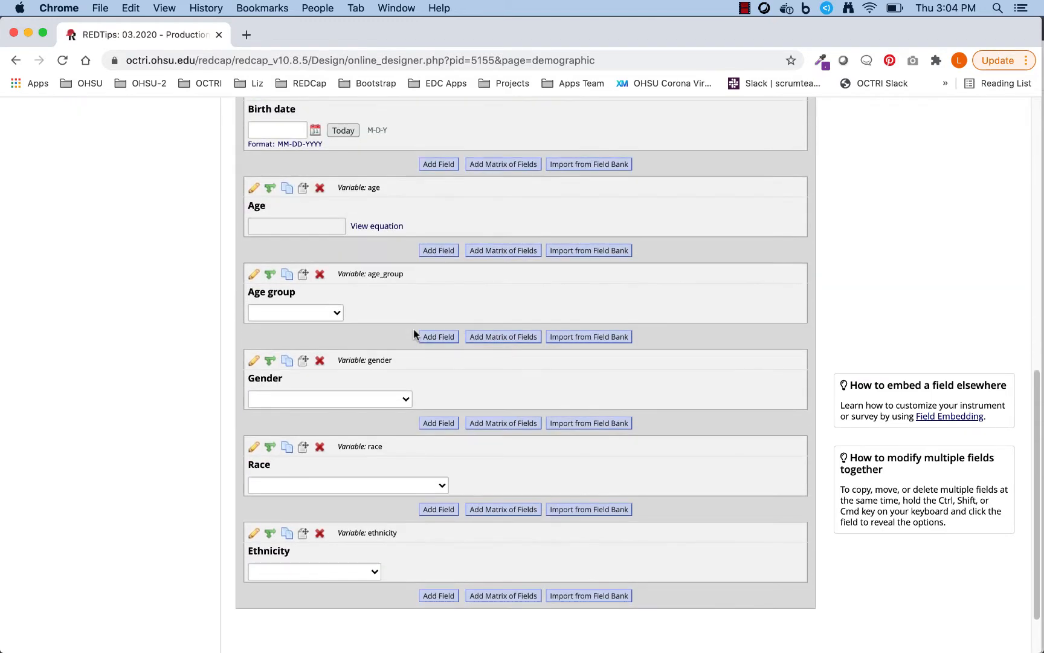
pyautogui.click(254, 446)
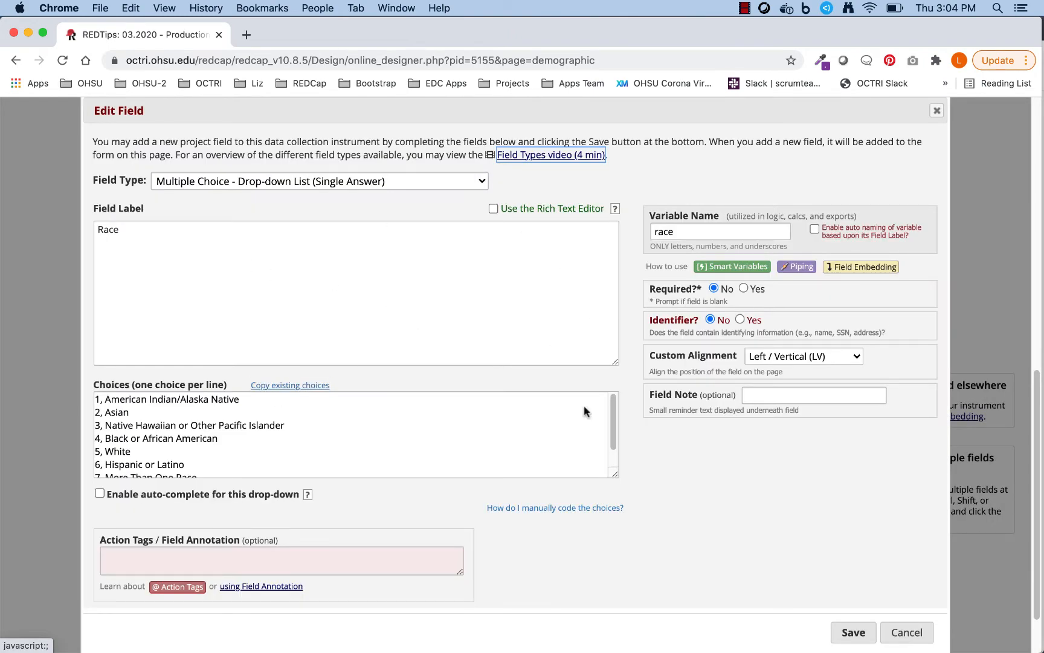
pyautogui.click(925, 632)
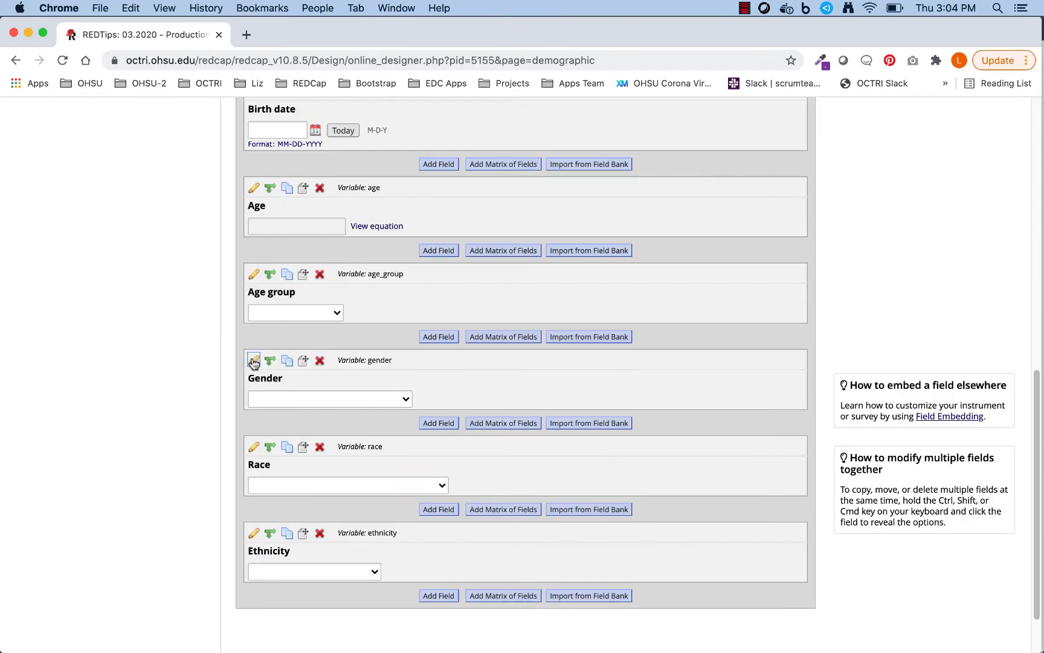
# Insert "7, New option" into the Race field's choices, recode More Than One Race as 8, and save the field
pyautogui.click(255, 449)
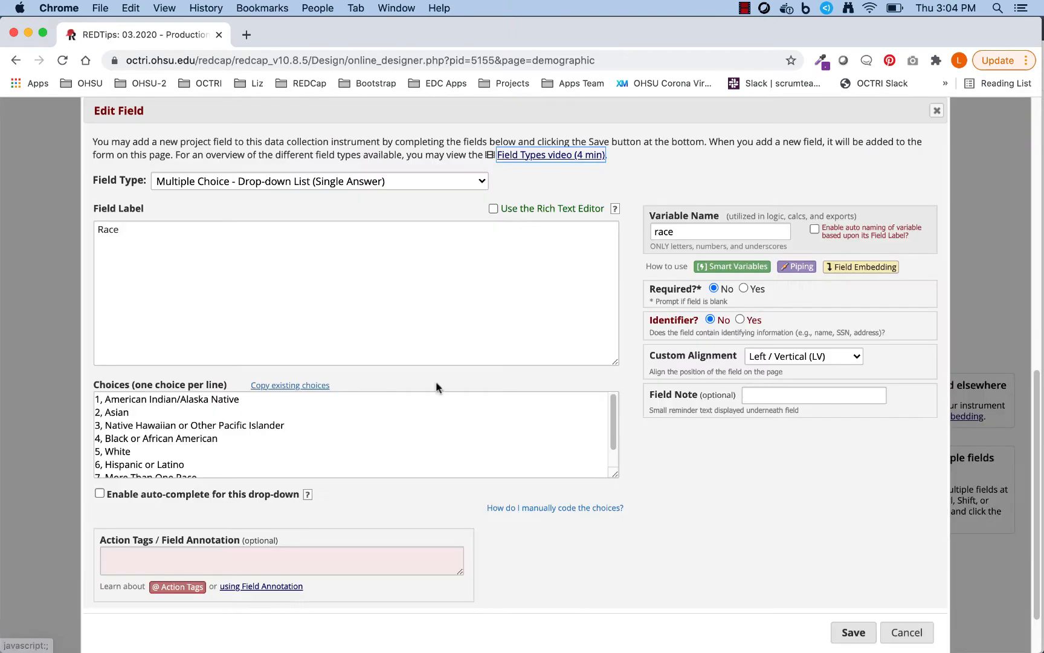
pyautogui.scroll(-2, 209, 423)
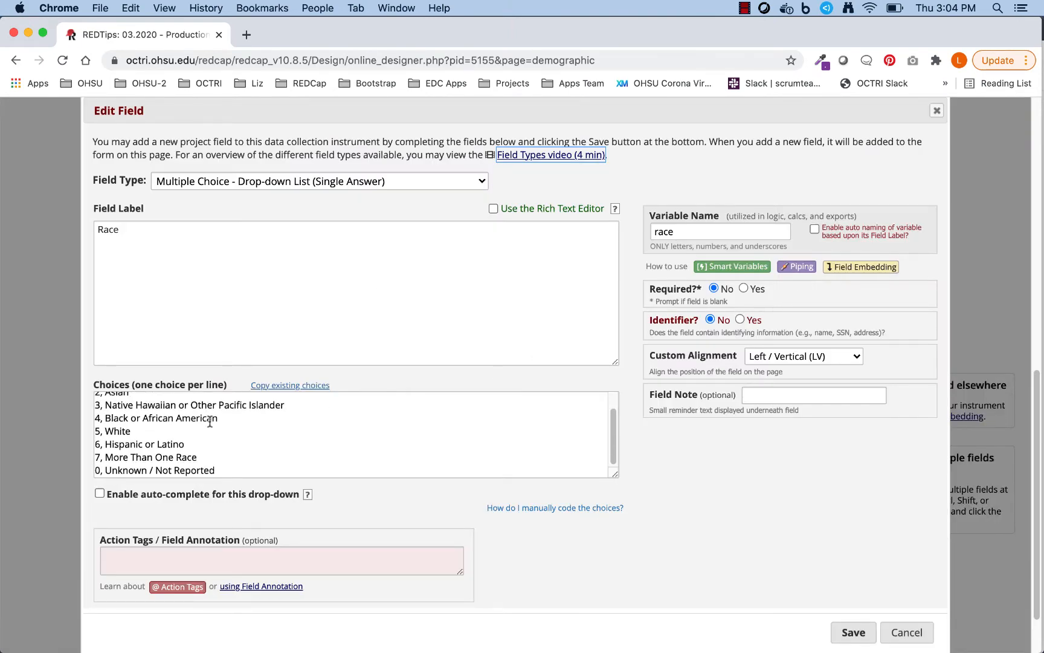
pyautogui.scroll(-1, 210, 421)
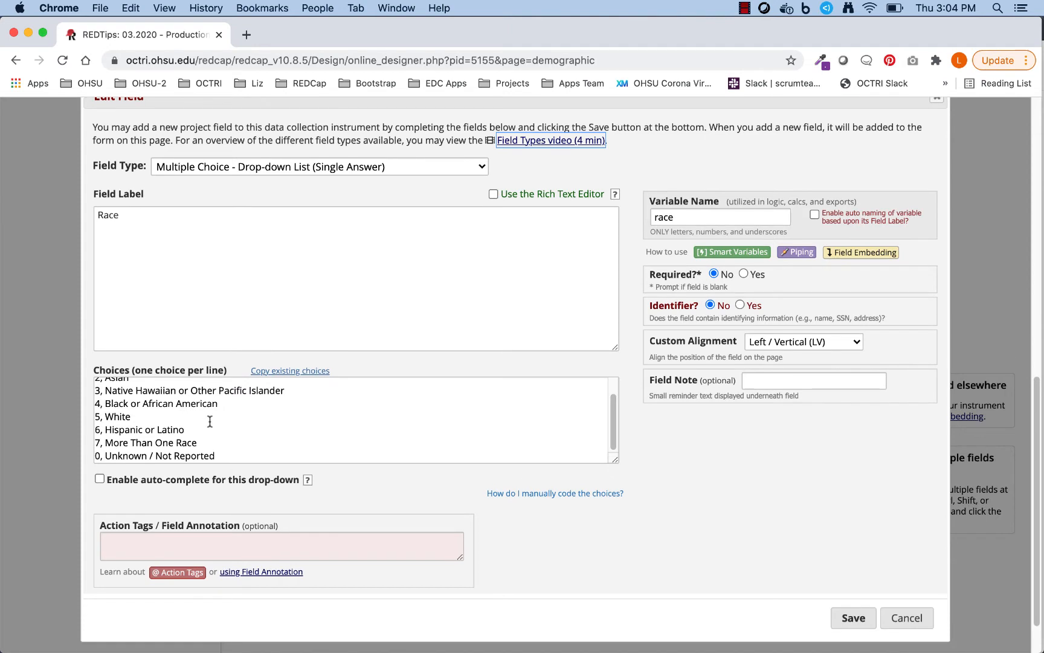
pyautogui.click(105, 443)
pyautogui.write('Ne')
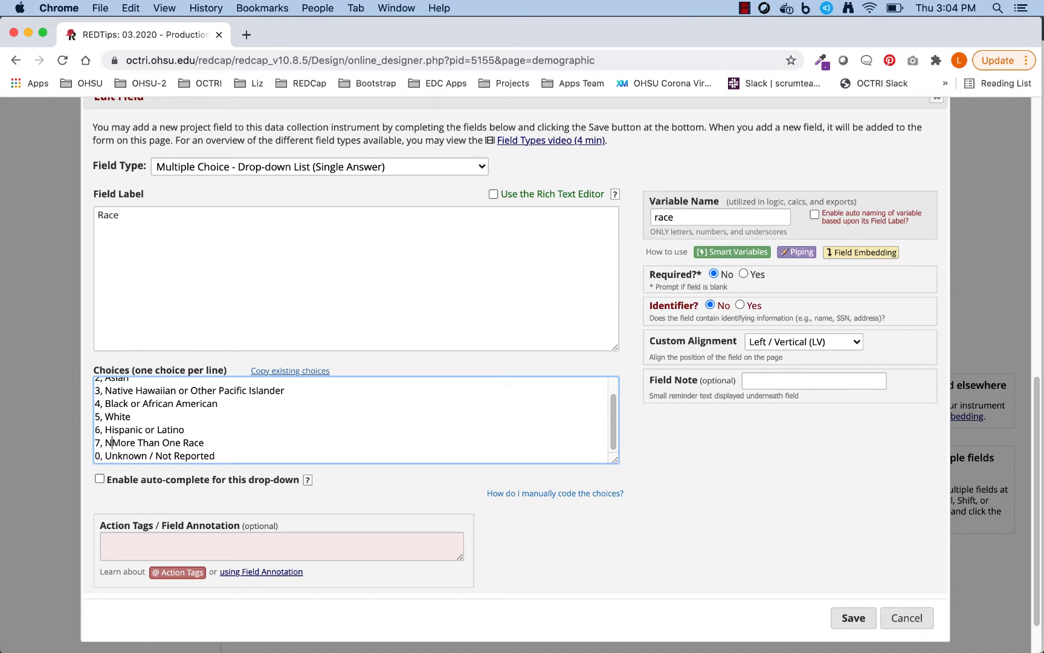
pyautogui.write('w')
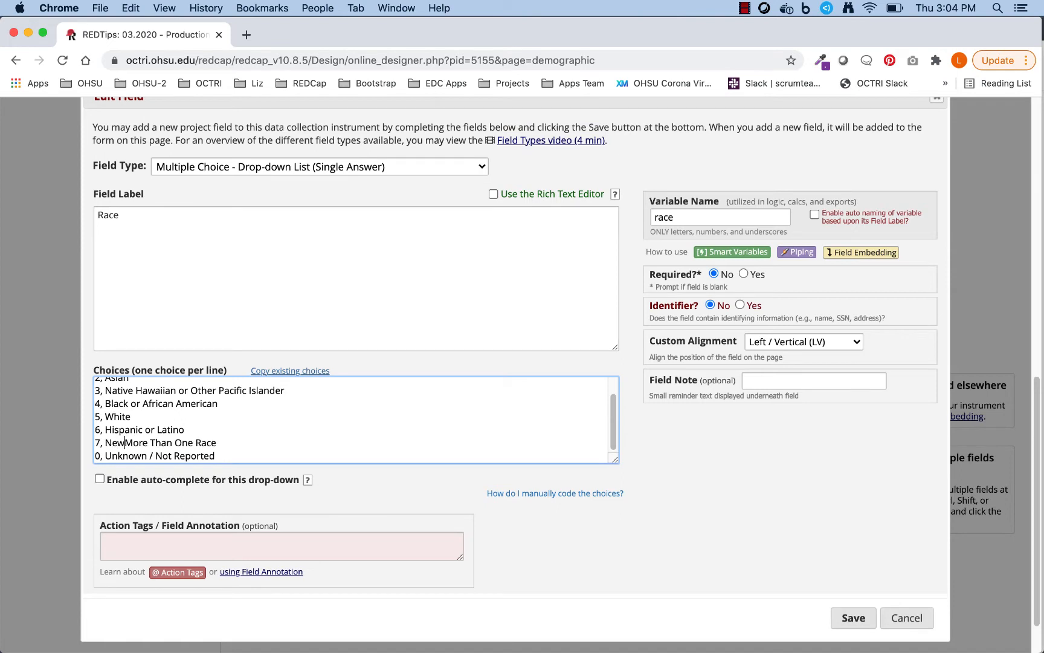
pyautogui.write(' option')
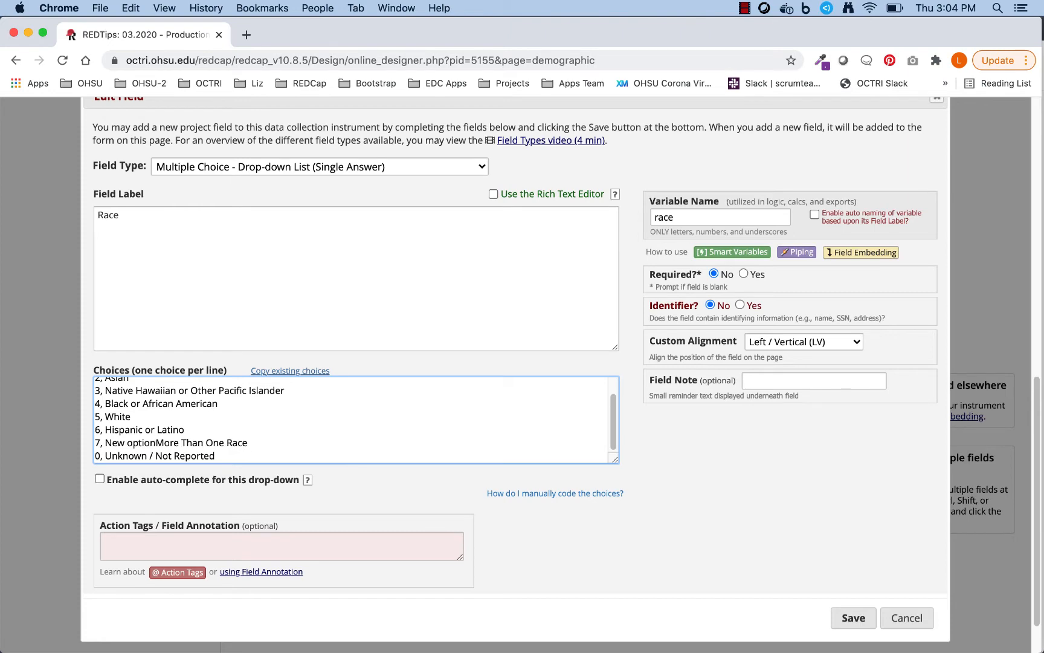
pyautogui.press('Return')
pyautogui.write('8,')
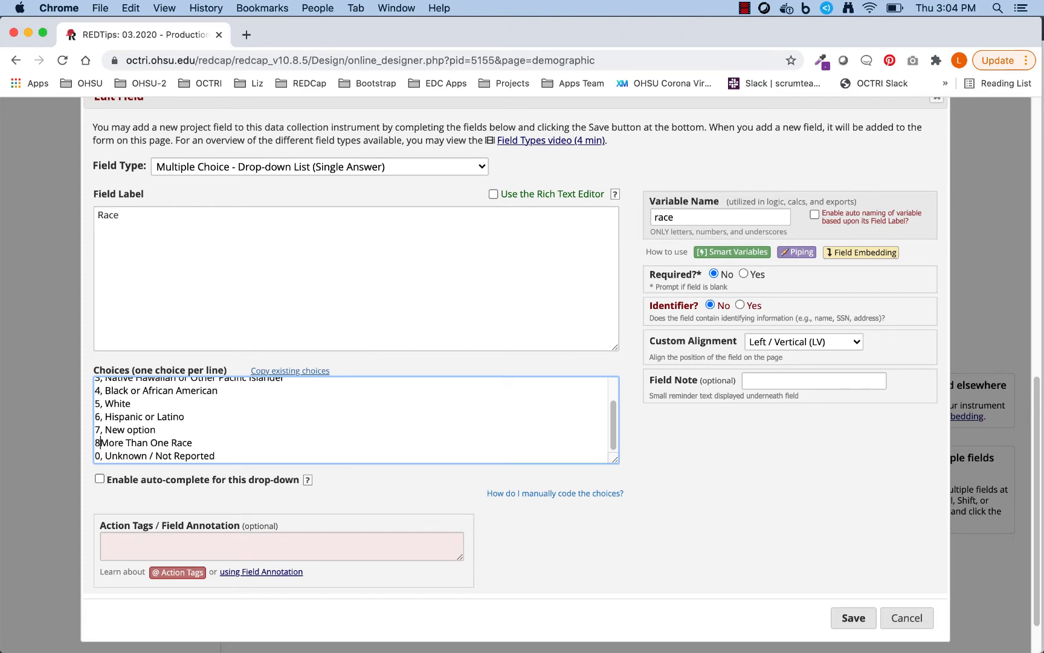
pyautogui.click(852, 618)
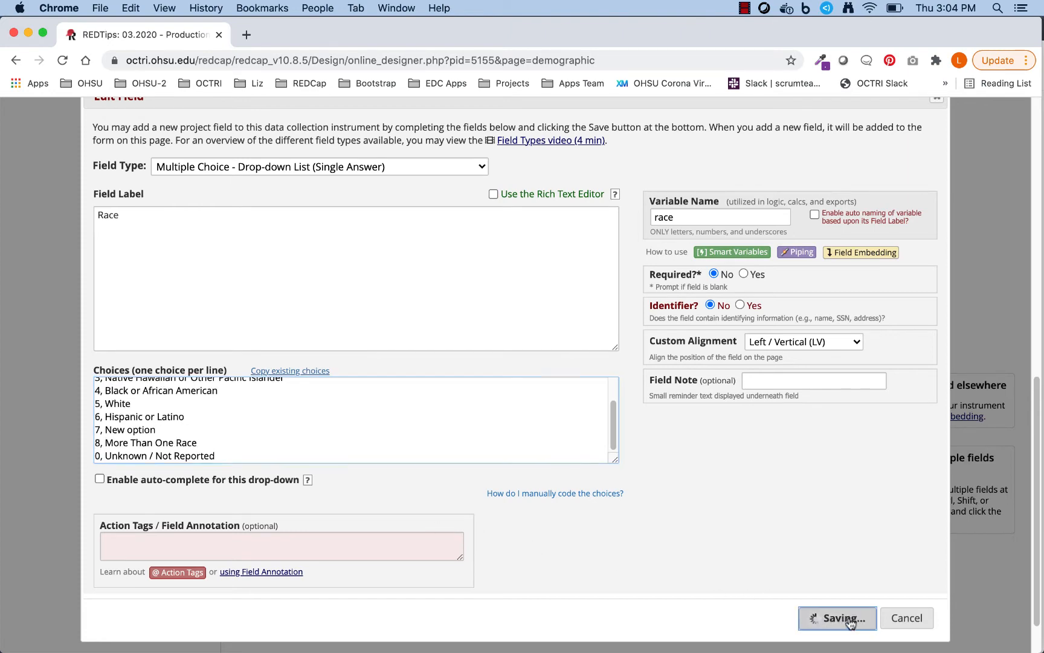
# Open the detailed summary of drafted changes and examine the critical issues, automatic approval status and the Race field's entry
pyautogui.scroll(5, 635, 459)
pyautogui.scroll(4, 635, 459)
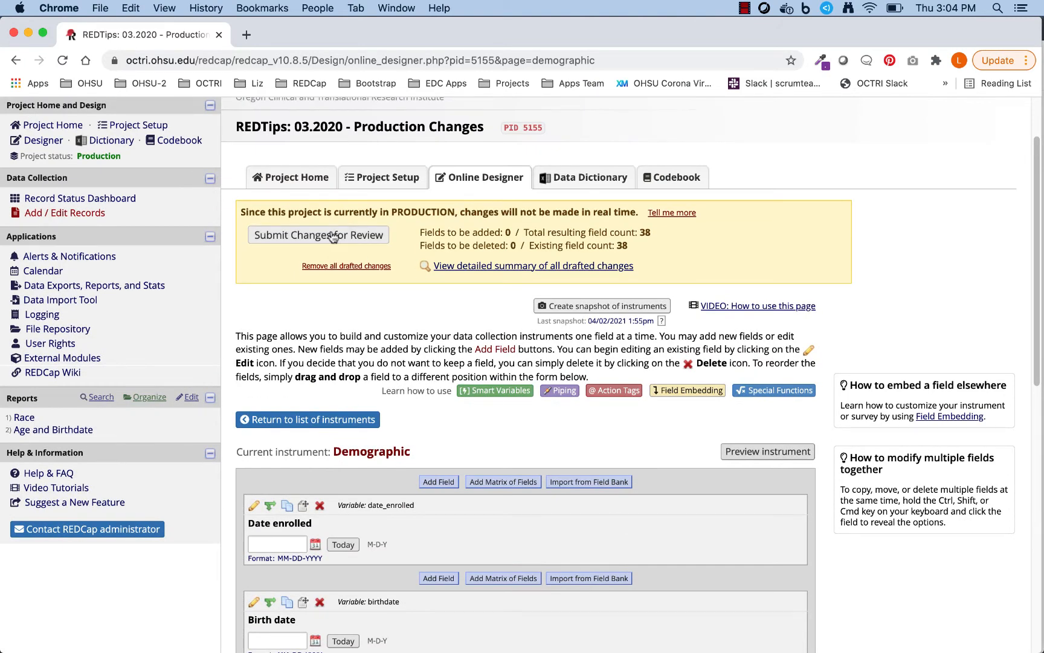
pyautogui.click(507, 268)
pyautogui.scroll(-3, 408, 324)
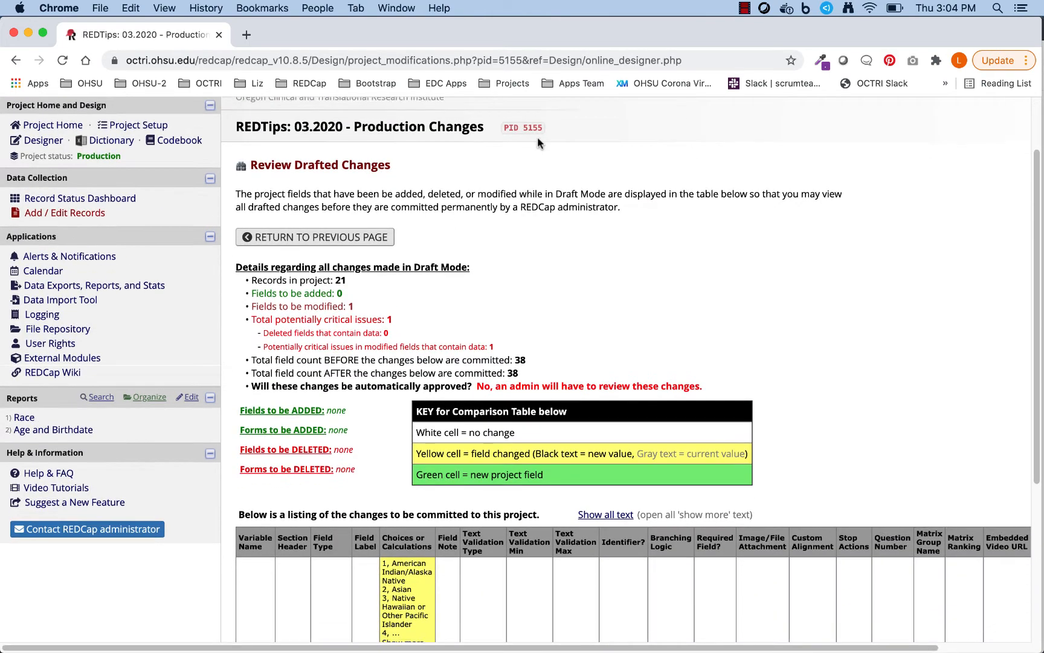
pyautogui.moveTo(407, 323); pyautogui.dragTo(246, 320)
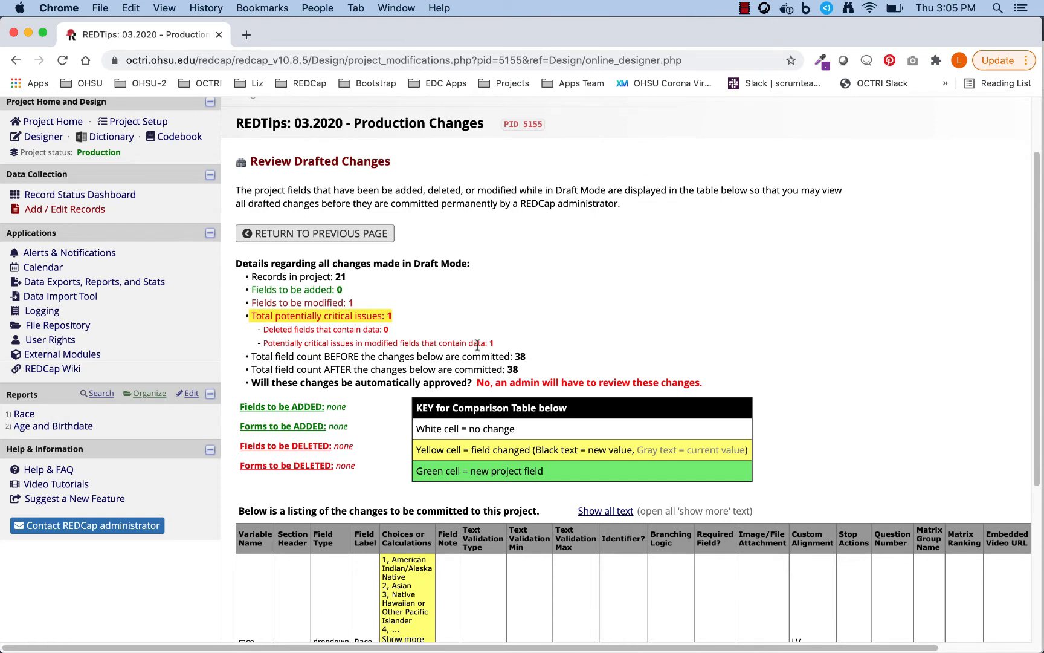
pyautogui.moveTo(709, 383); pyautogui.dragTo(475, 383)
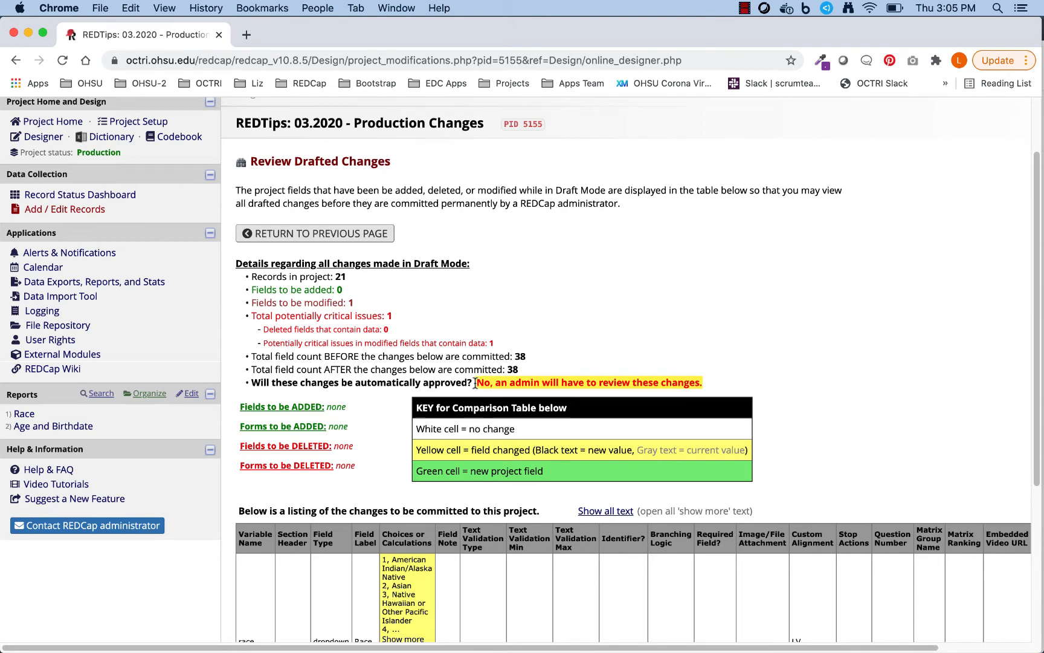
pyautogui.scroll(-2, 787, 366)
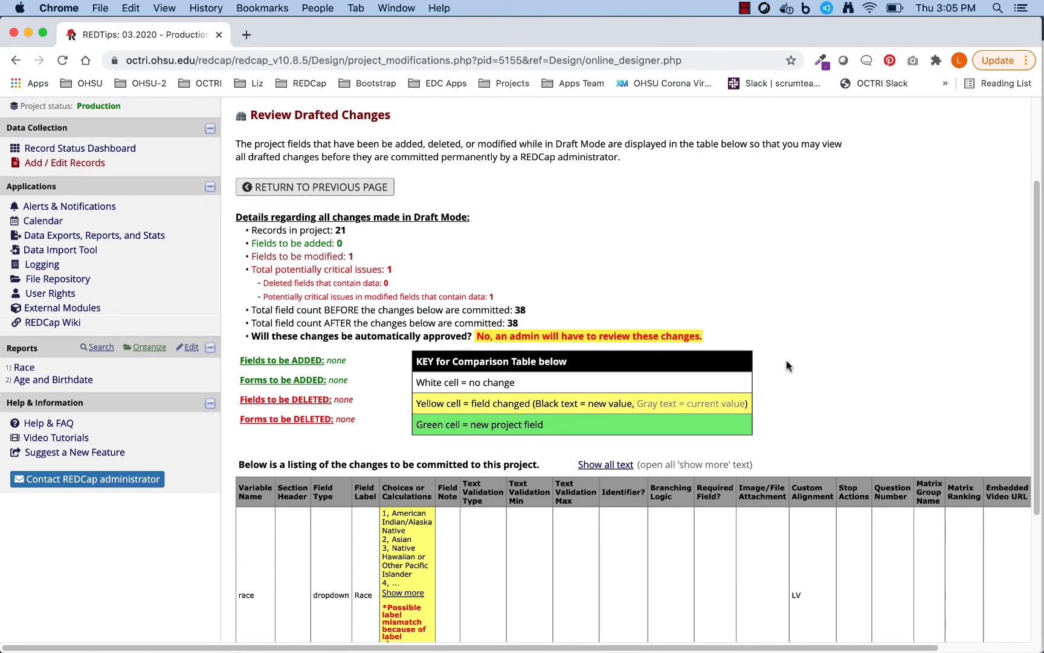
pyautogui.scroll(-4, 786, 362)
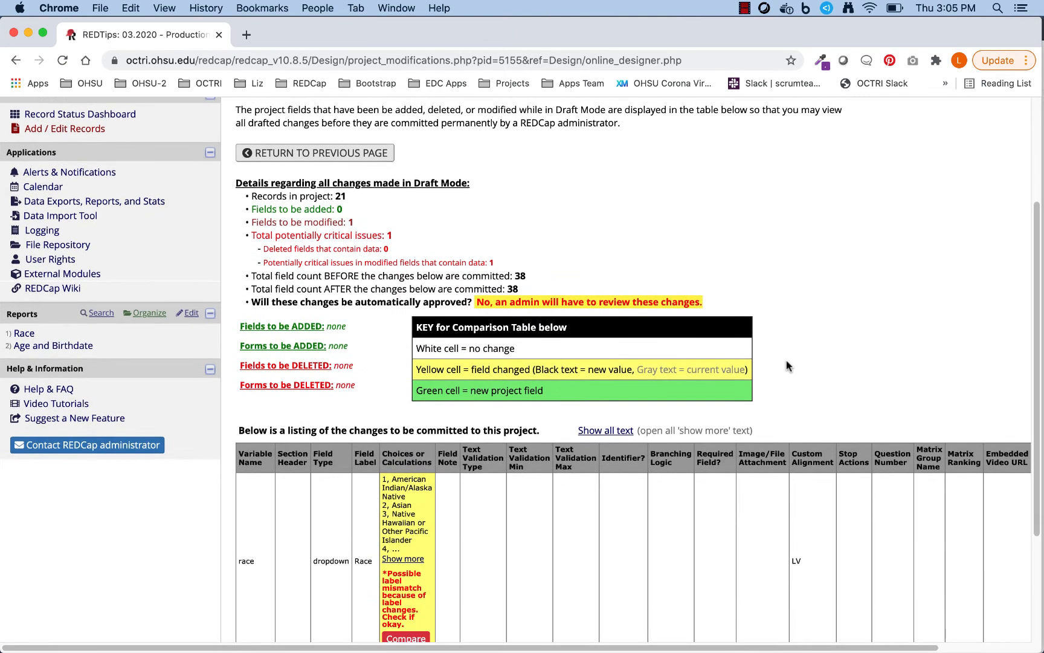
pyautogui.scroll(-1, 786, 363)
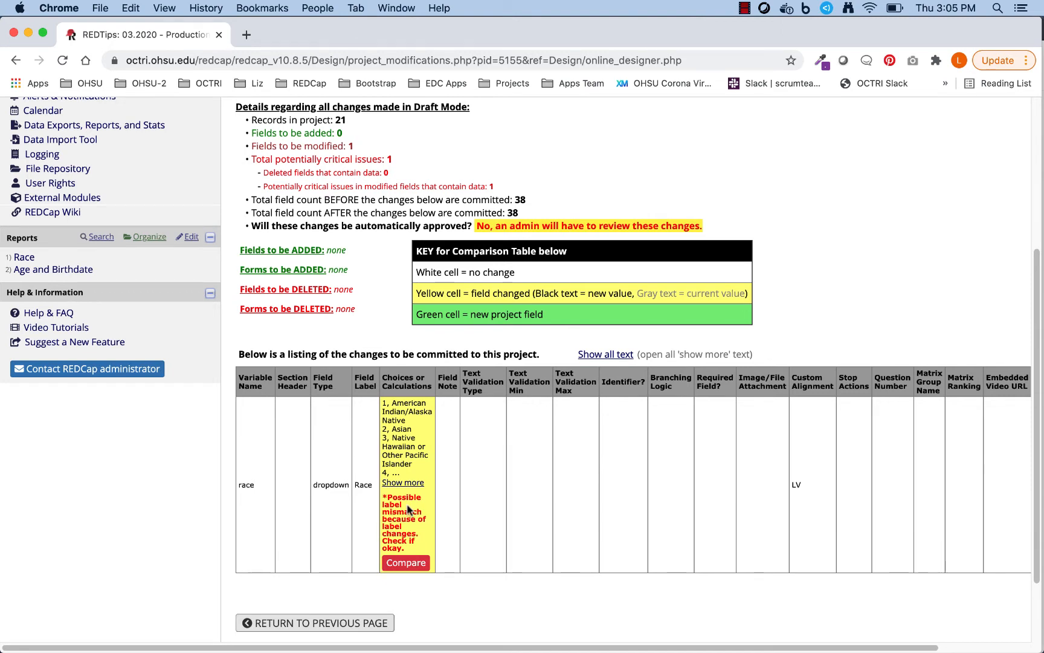
# Compare the Race field's existing and drafted choices, including their status and the number of records using each value
pyautogui.click(406, 563)
pyautogui.scroll(-2, 490, 398)
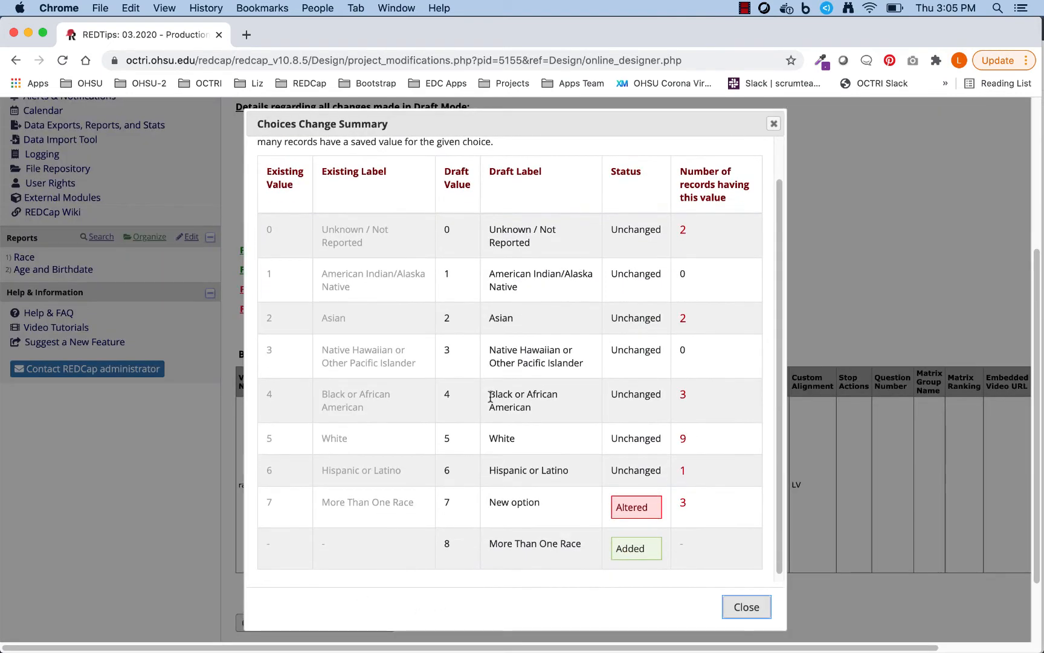
pyautogui.scroll(2, 490, 398)
pyautogui.scroll(-3, 490, 398)
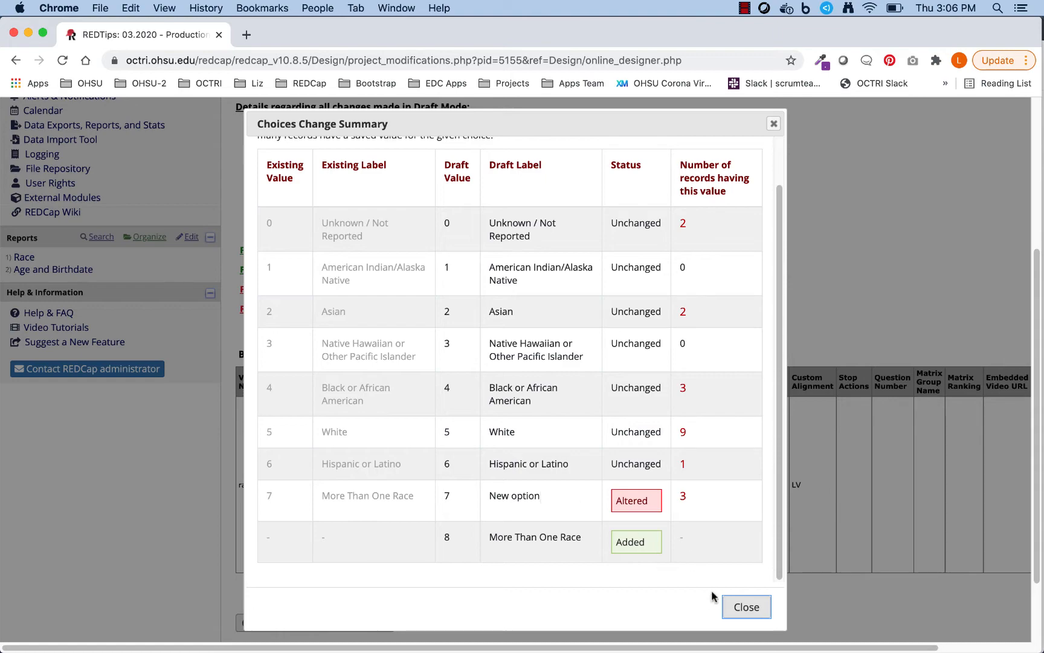
pyautogui.click(738, 612)
# Leave the drafted changes review and reopen the Demographic instrument at its Race field
pyautogui.scroll(5, 371, 355)
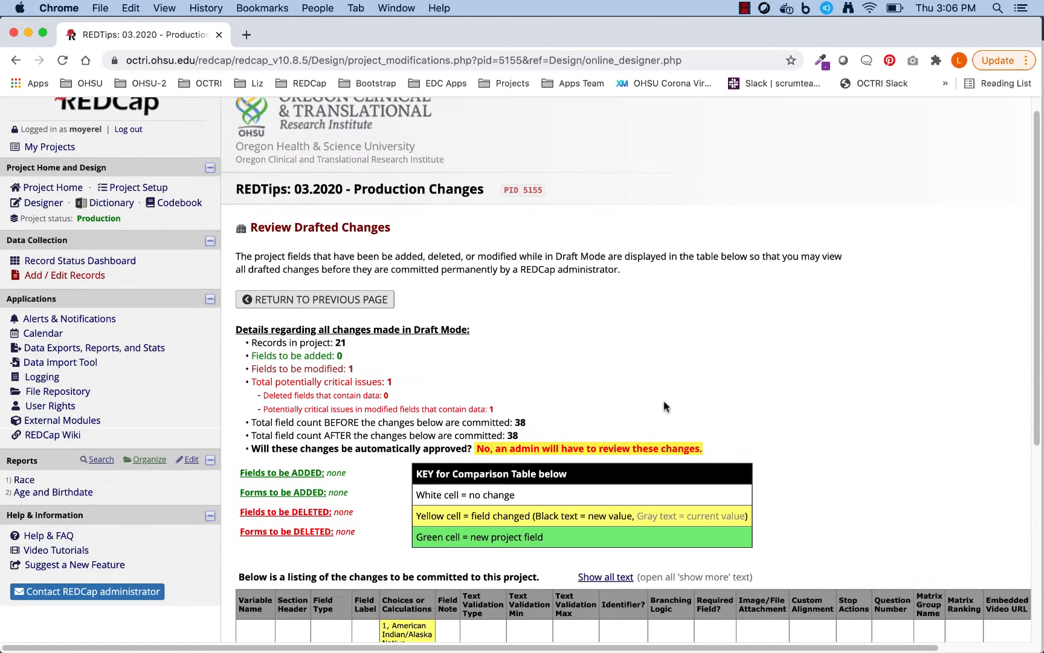
pyautogui.click(314, 318)
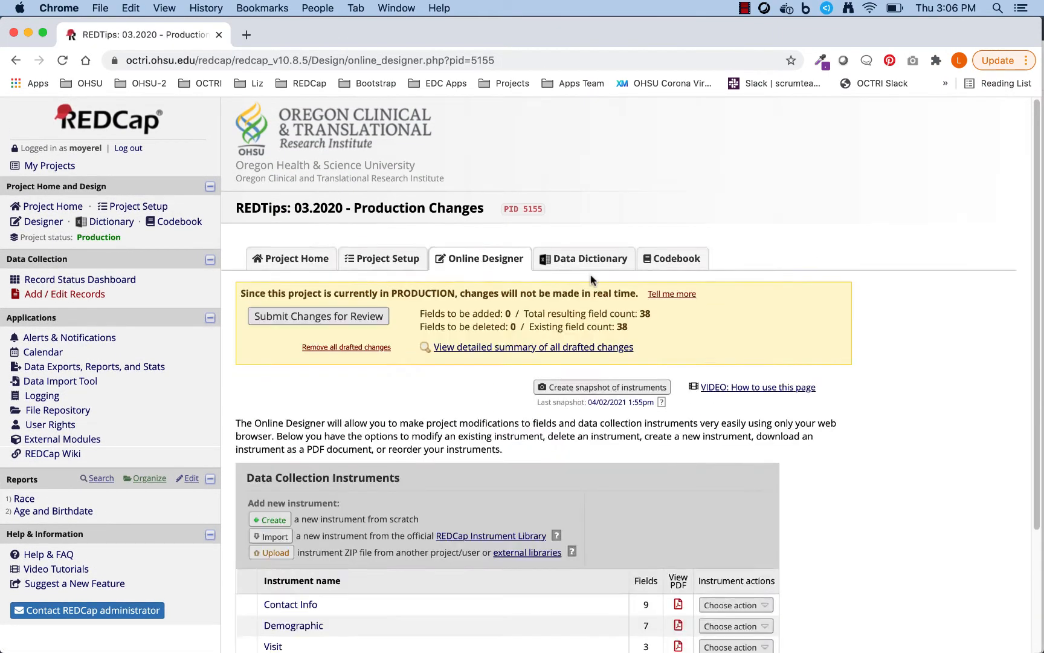
pyautogui.scroll(-3, 460, 363)
pyautogui.click(303, 470)
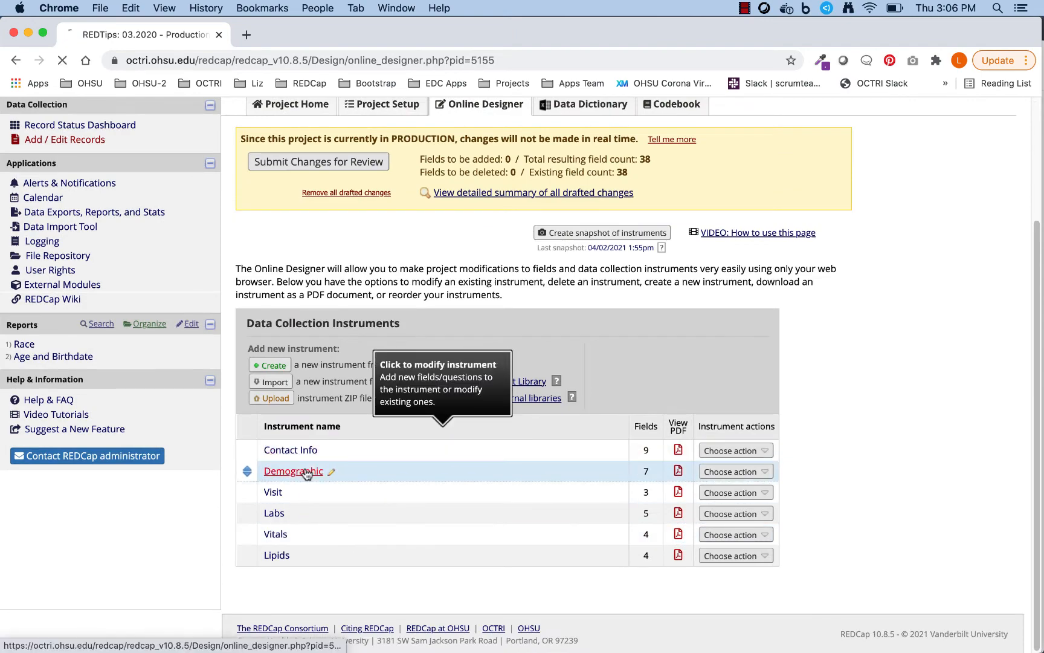
pyautogui.scroll(-5, 687, 297)
pyautogui.scroll(-5, 687, 297)
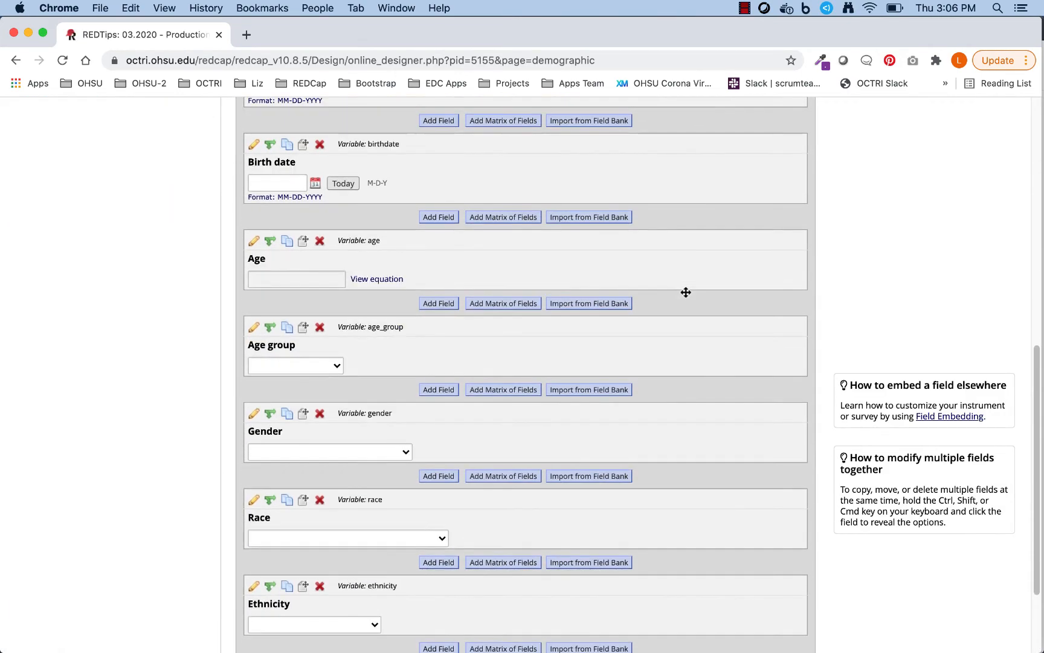
# Recode the Race choices as "8, New option" and "7, More Than One Race", and save the field
pyautogui.click(254, 501)
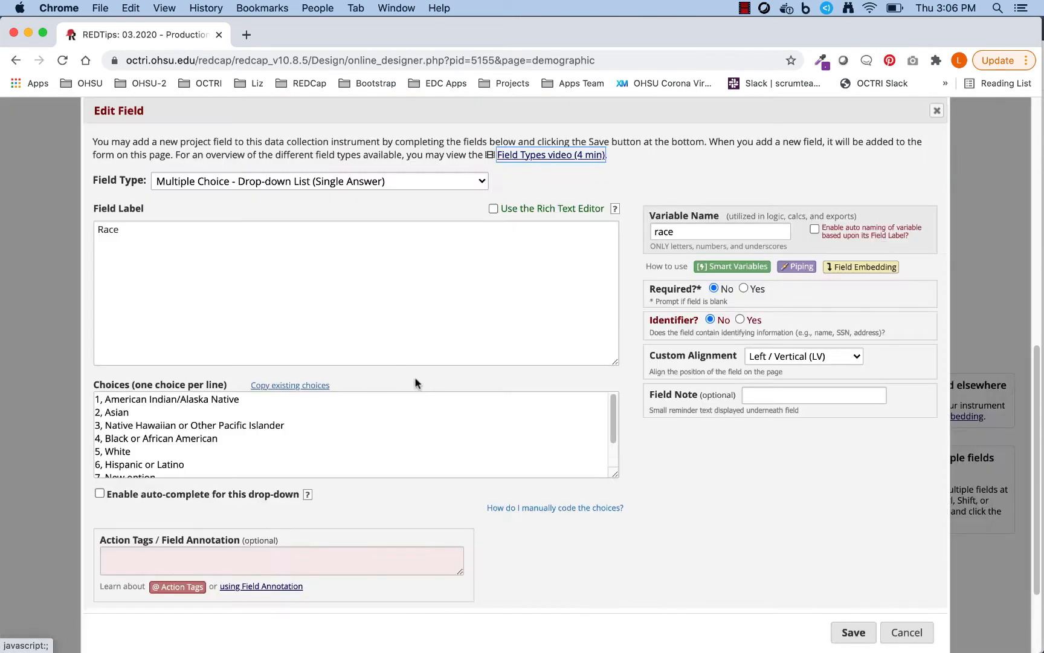
pyautogui.scroll(-2, 416, 378)
pyautogui.click(301, 370)
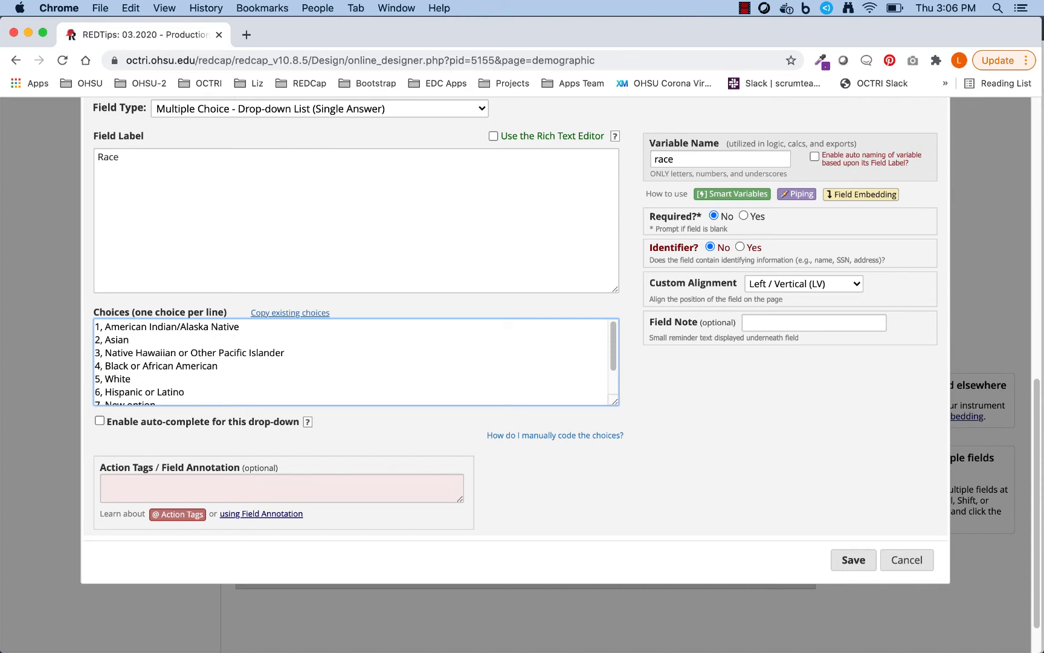
pyautogui.press('Down')
pyautogui.press('Down')
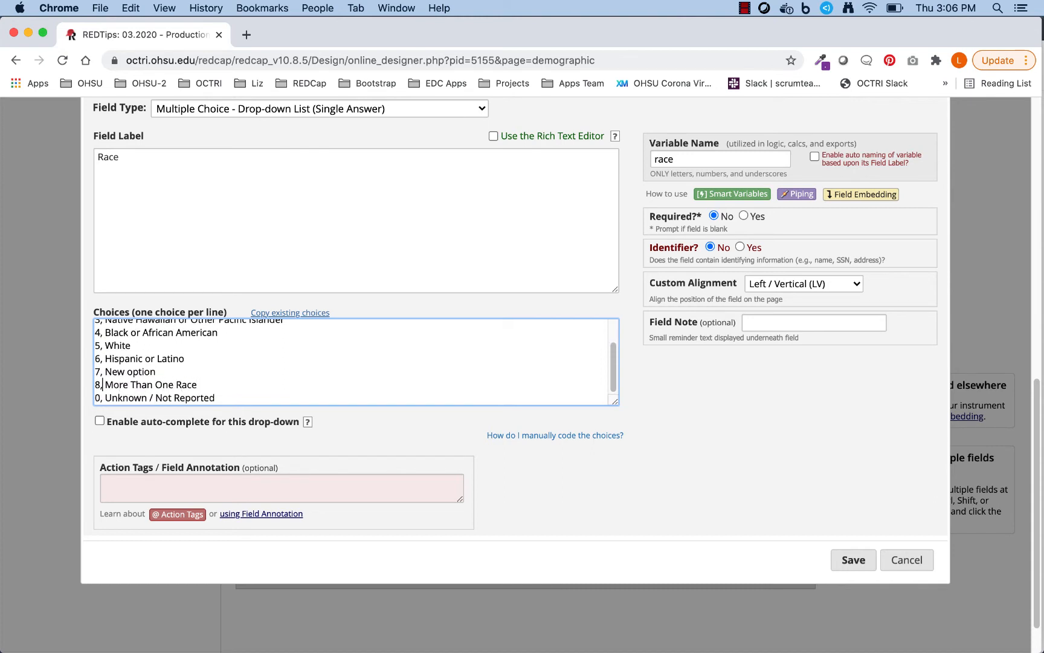
pyautogui.press('BackSpace')
pyautogui.write('7')
pyautogui.press('BackSpace')
pyautogui.press('BackSpace')
pyautogui.write('8')
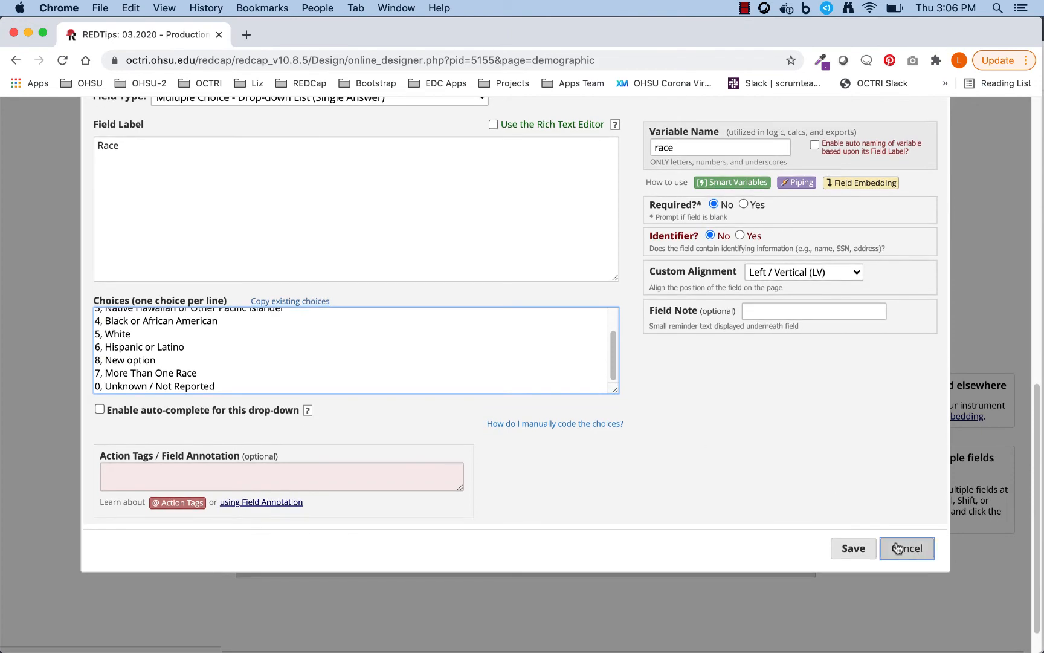
pyautogui.click(854, 557)
# Review the detailed summary of drafted changes again, checking the automatic approval status and the full list of Race choices
pyautogui.scroll(10, 634, 434)
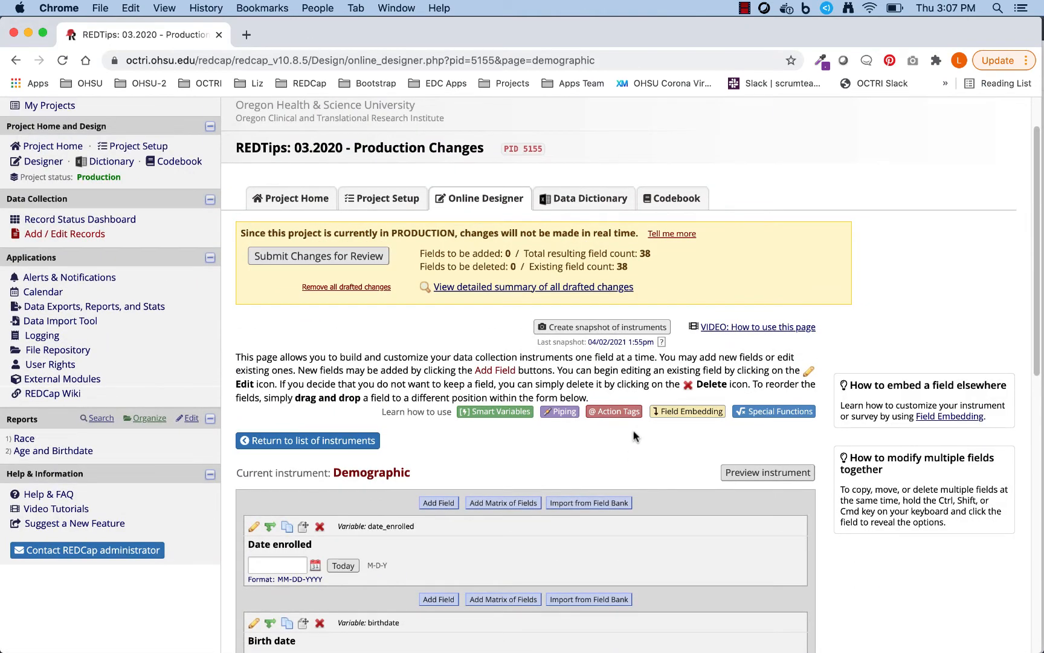
pyautogui.click(584, 287)
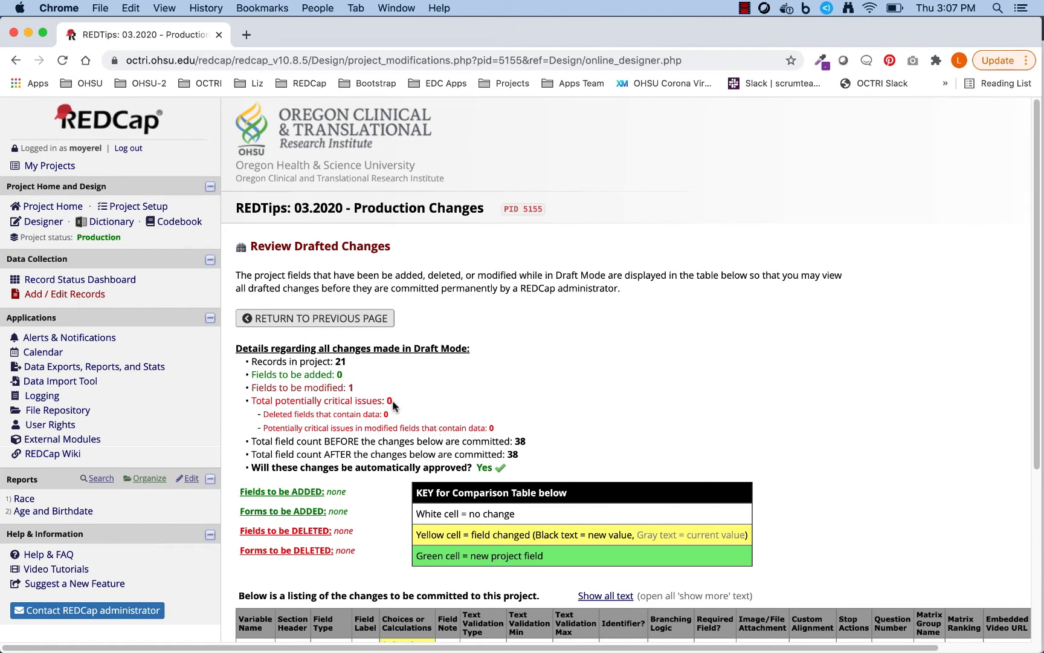
pyautogui.moveTo(509, 468); pyautogui.dragTo(252, 464)
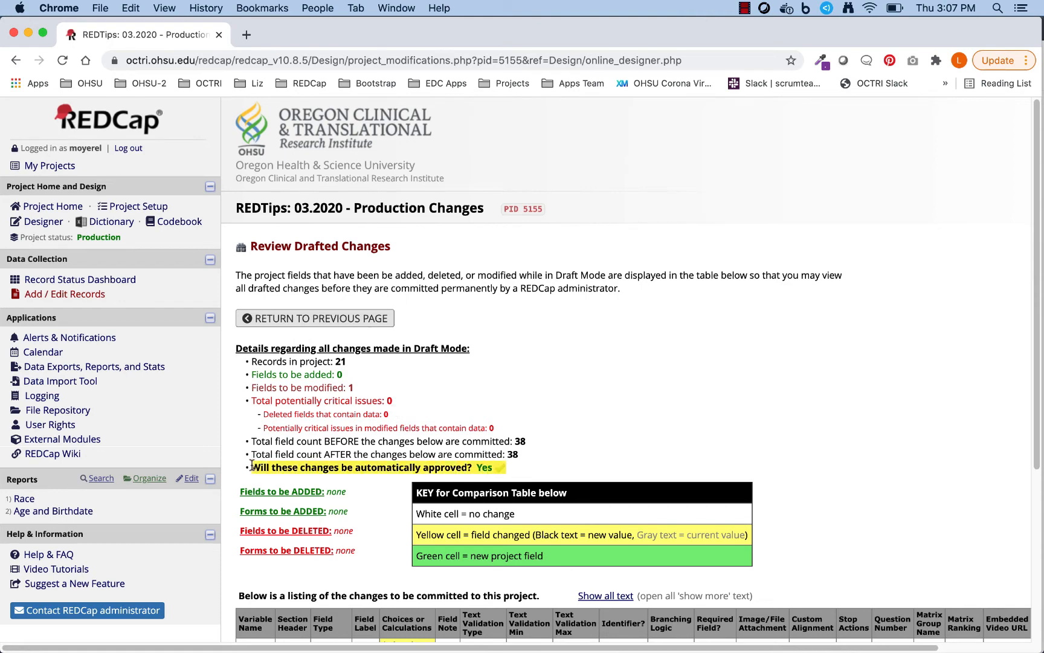
pyautogui.scroll(-3, 723, 340)
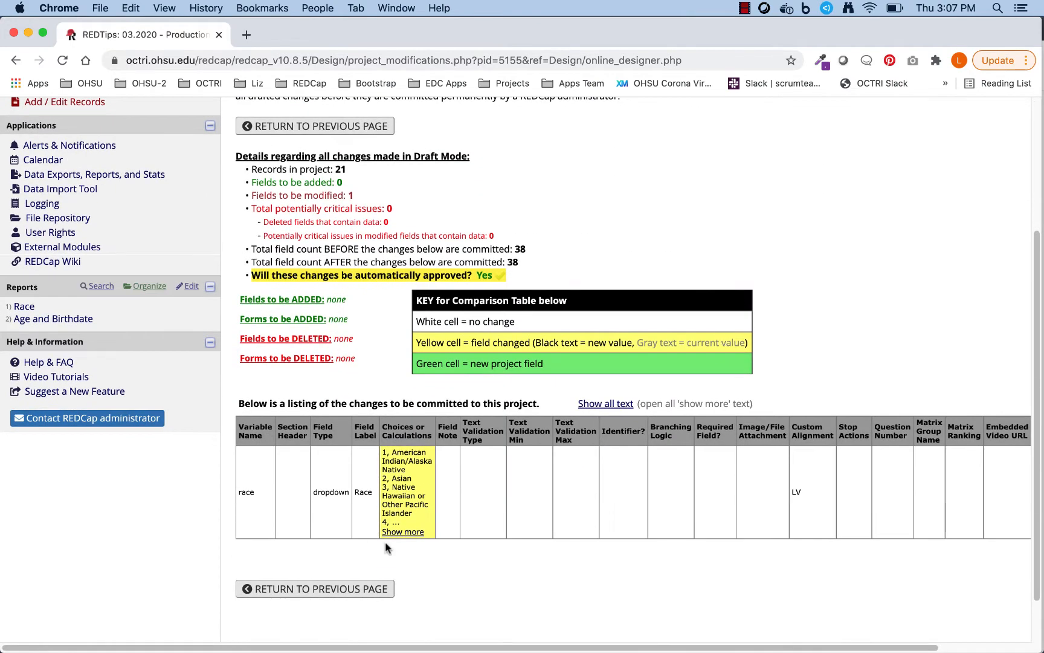
pyautogui.click(403, 532)
pyautogui.scroll(-4, 419, 523)
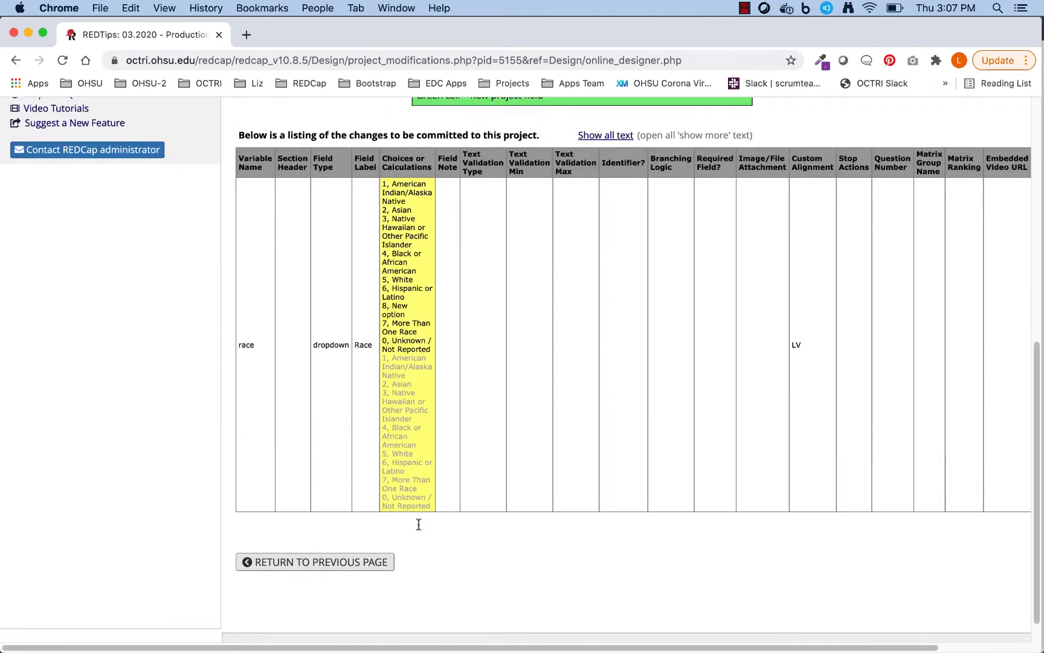
# Leave the drafted changes review, submit the drafted changes for review, and dismiss the notice about automatic changes
pyautogui.scroll(10, 402, 369)
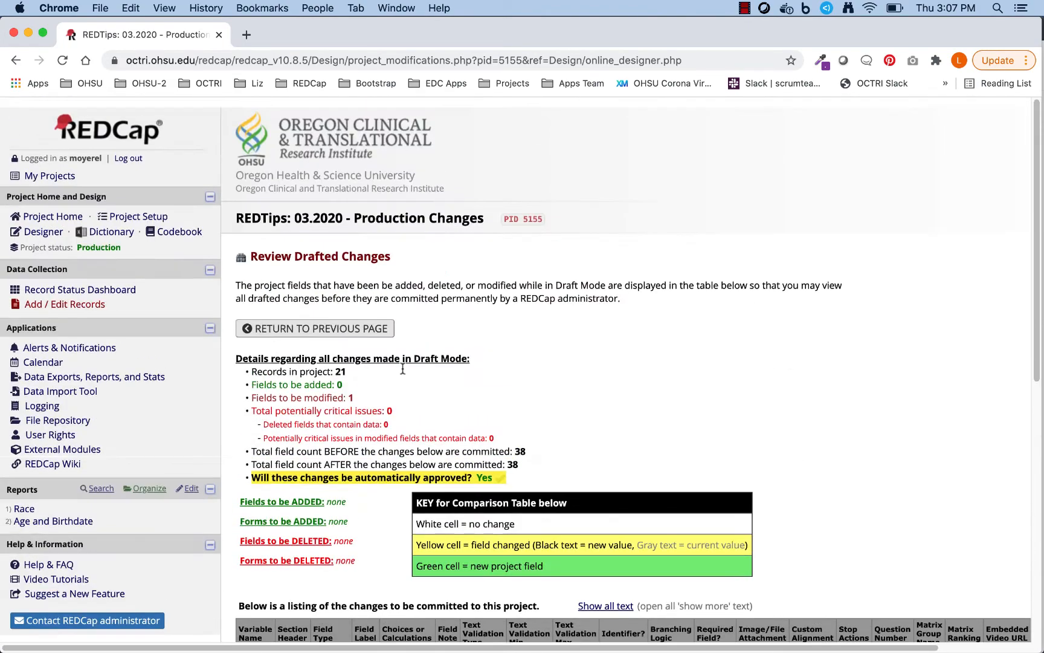
pyautogui.click(338, 325)
pyautogui.scroll(-2, 609, 332)
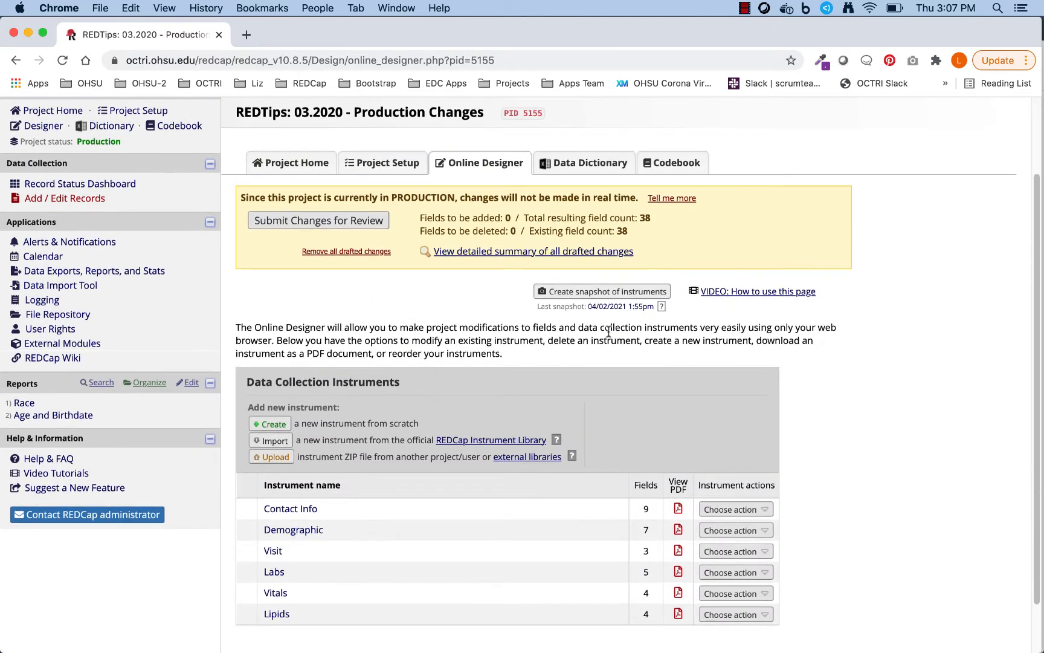
pyautogui.click(332, 224)
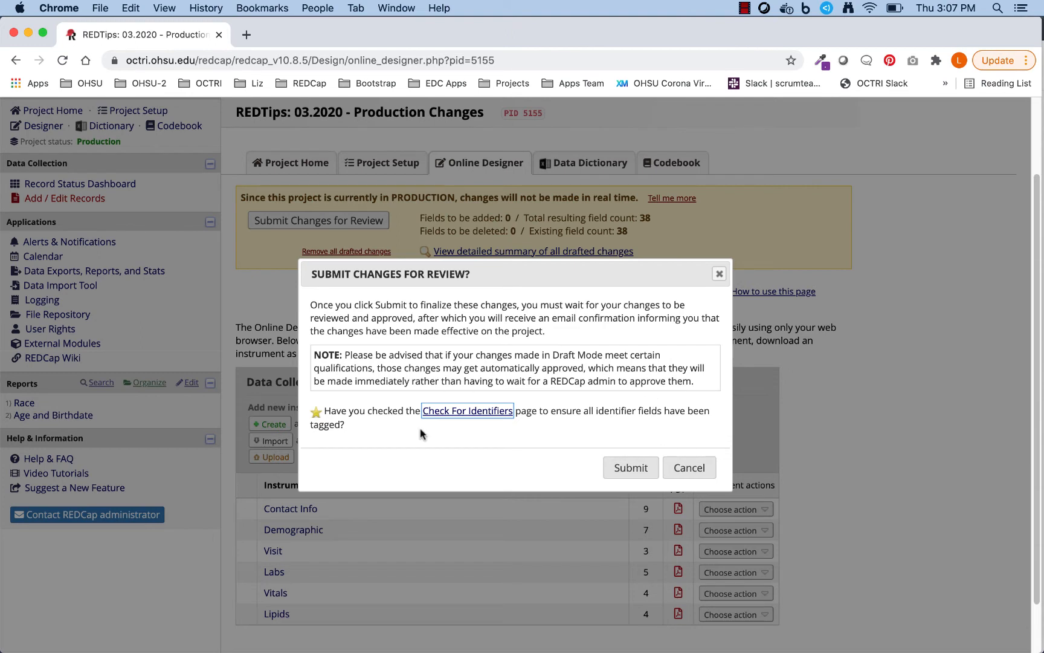
pyautogui.click(628, 468)
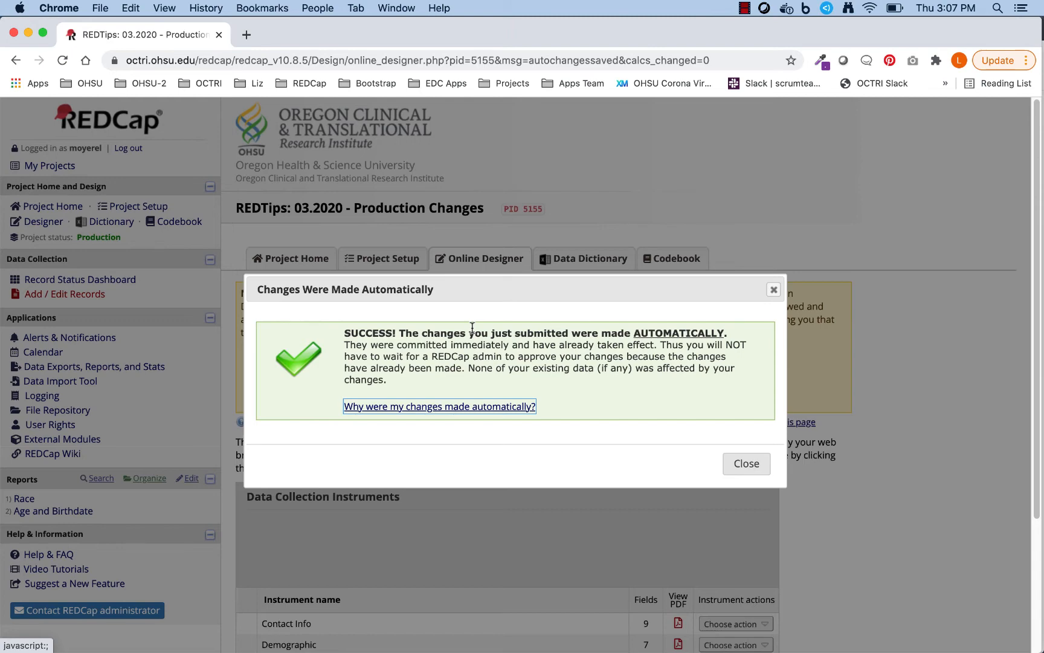
pyautogui.click(746, 464)
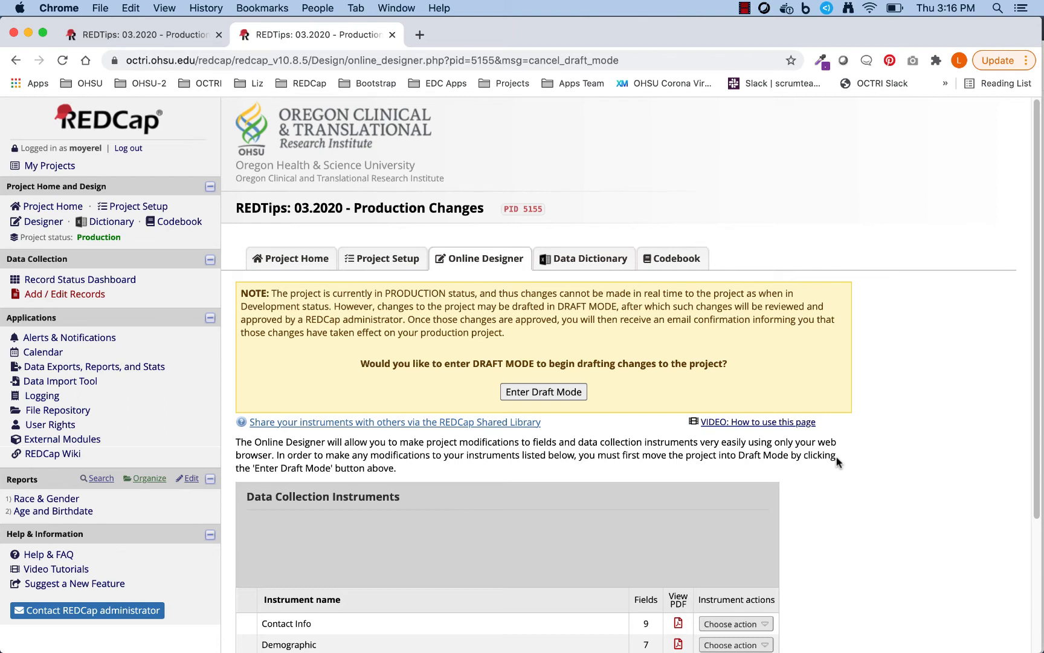
# Put the production project into Draft Mode from the Online Designer
pyautogui.click(559, 395)
pyautogui.scroll(-4, 876, 355)
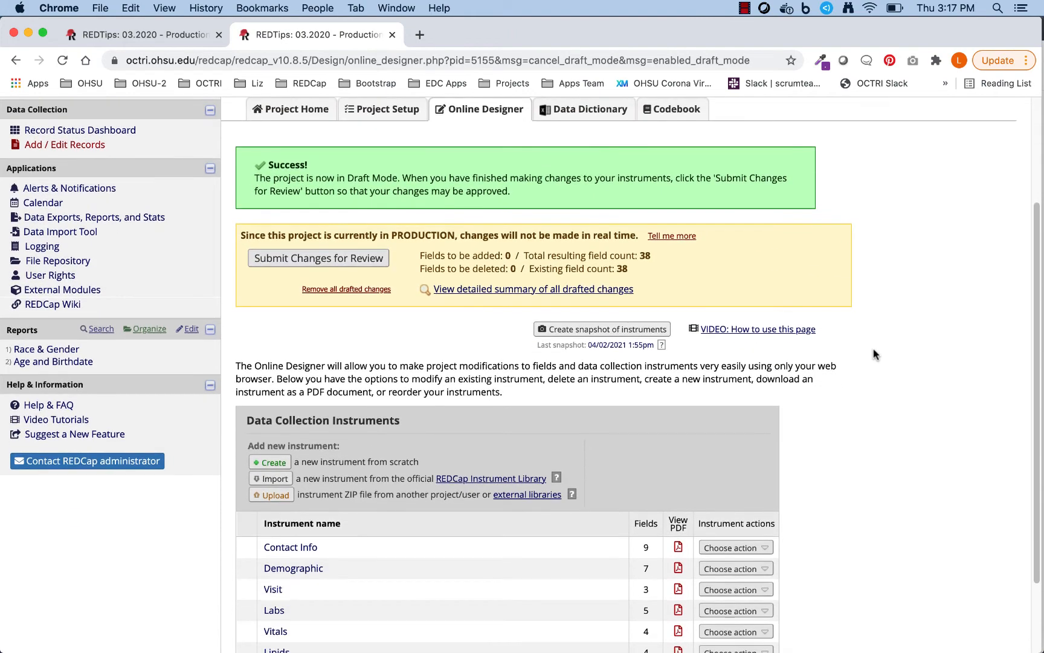
pyautogui.scroll(4, 877, 355)
pyautogui.scroll(-3, 877, 355)
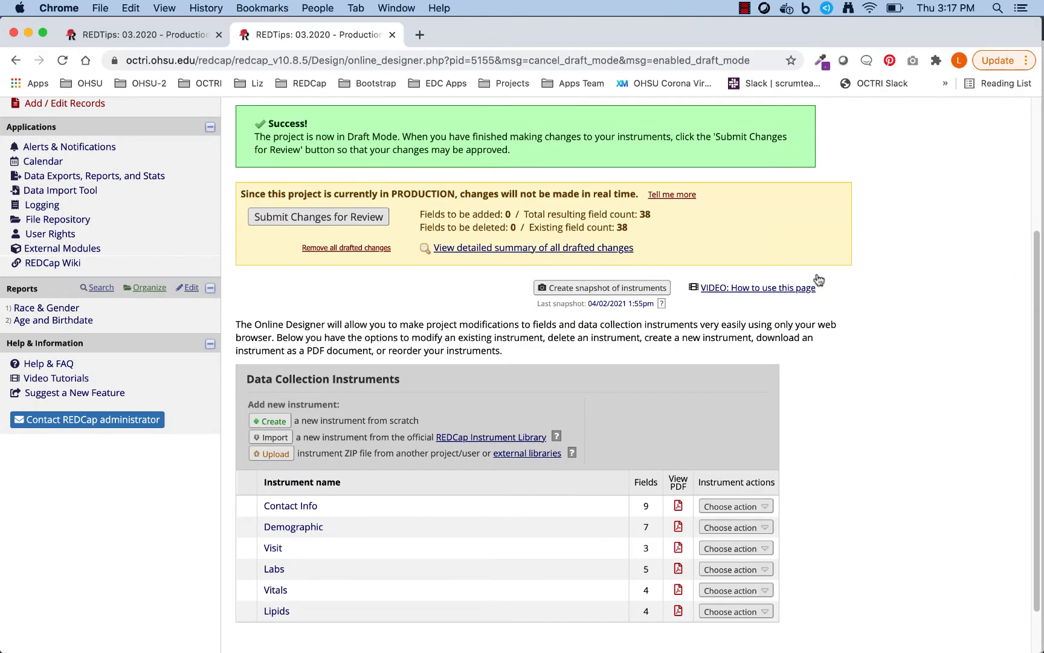
# Open the Demographic instrument and look through the choices offered by its Race field
pyautogui.click(294, 527)
pyautogui.scroll(-8, 653, 417)
pyautogui.scroll(-2, 632, 404)
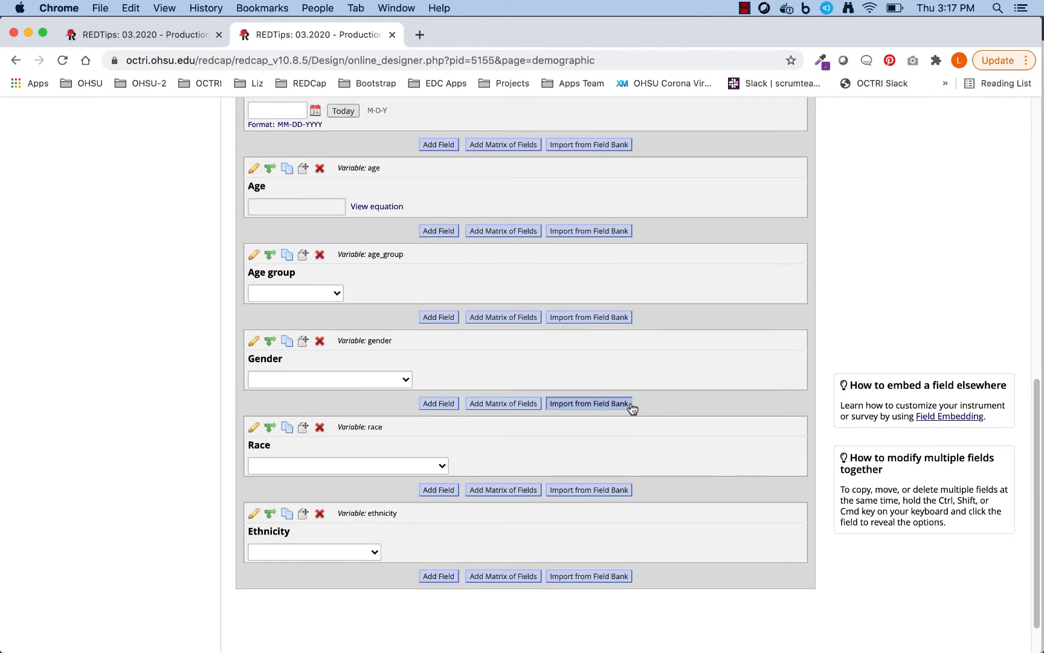
pyautogui.click(412, 466)
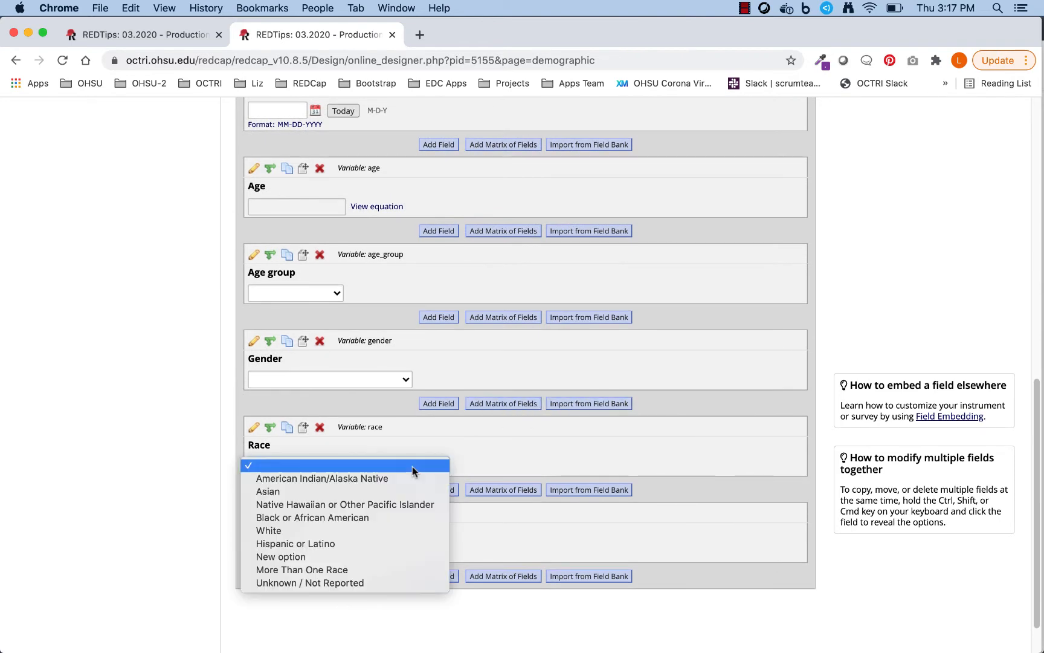
pyautogui.click(656, 451)
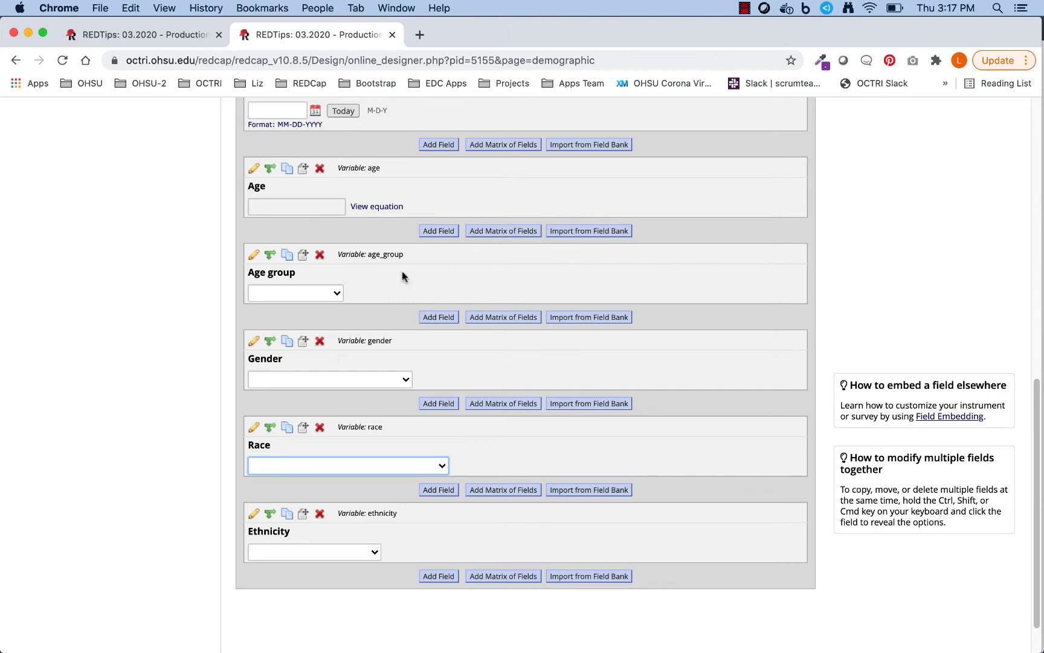
# Check the coded choices of the Gender field and close its editor without saving
pyautogui.scroll(2, 387, 314)
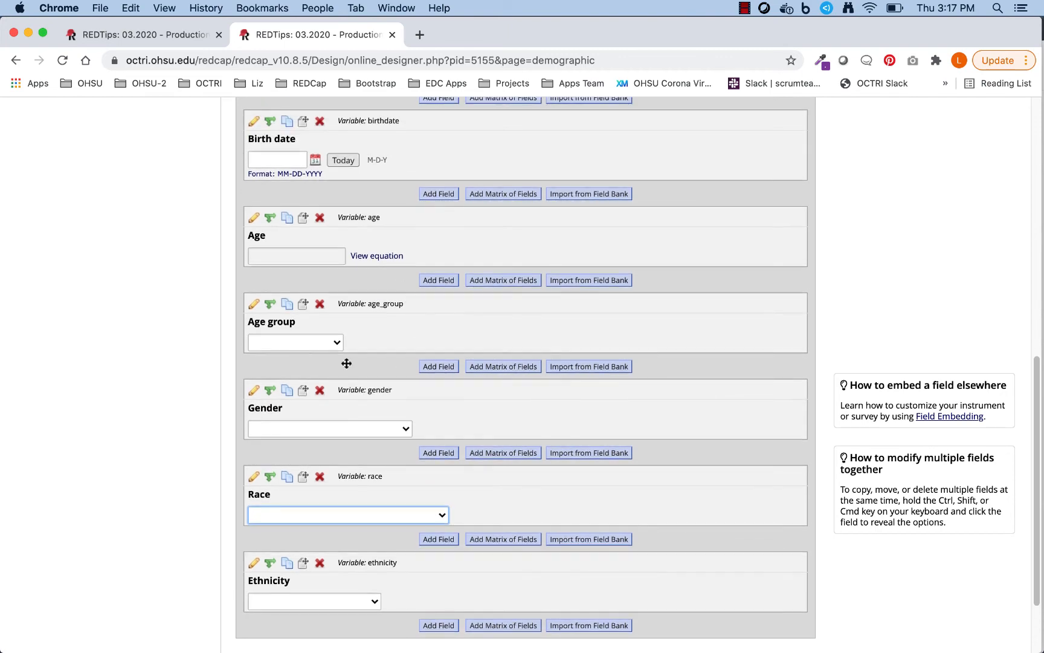
pyautogui.click(253, 391)
pyautogui.scroll(-2, 383, 442)
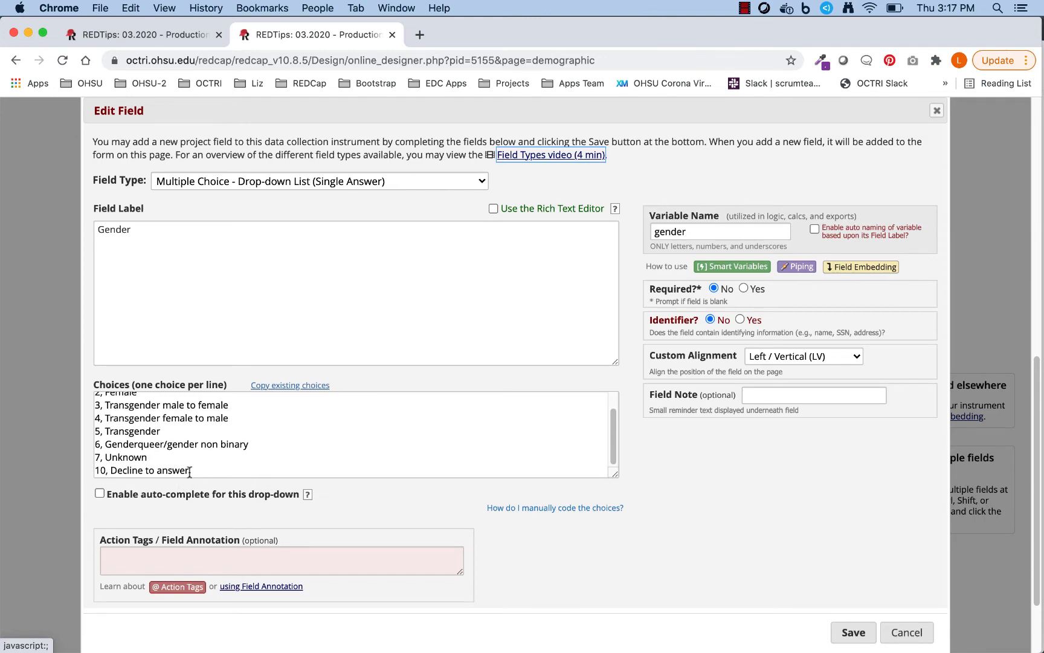
pyautogui.click(907, 631)
pyautogui.scroll(15, 709, 429)
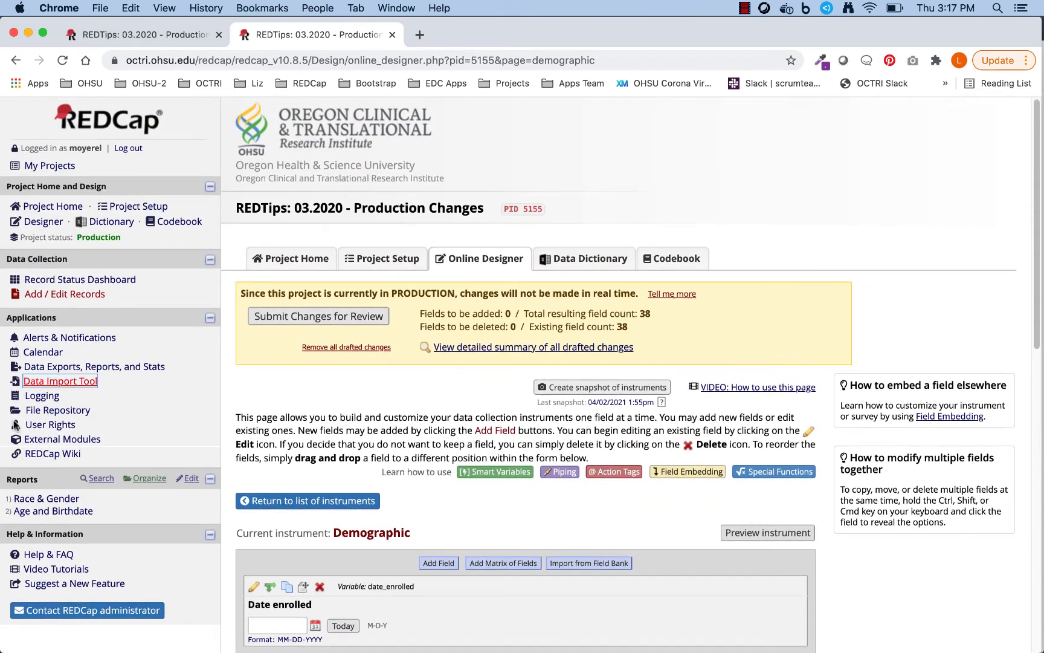
# Open the Race & Gender report in a separate browser tab and examine the race and gender values stored for each record
pyautogui.rightClick(61, 502)
pyautogui.click(126, 436)
pyautogui.click(471, 34)
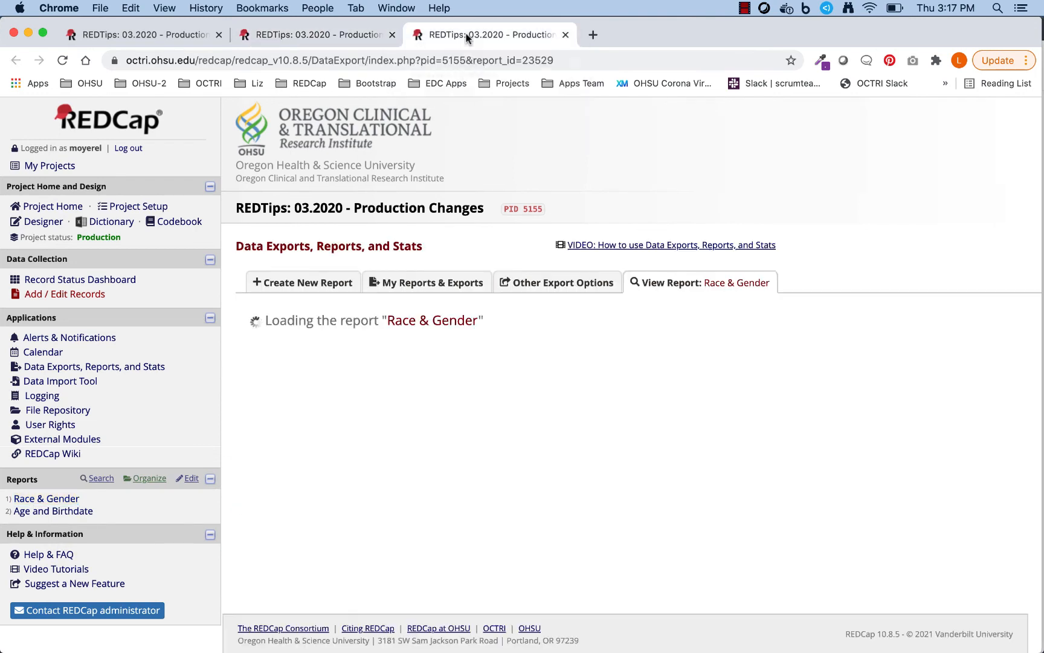
pyautogui.scroll(-5, 520, 217)
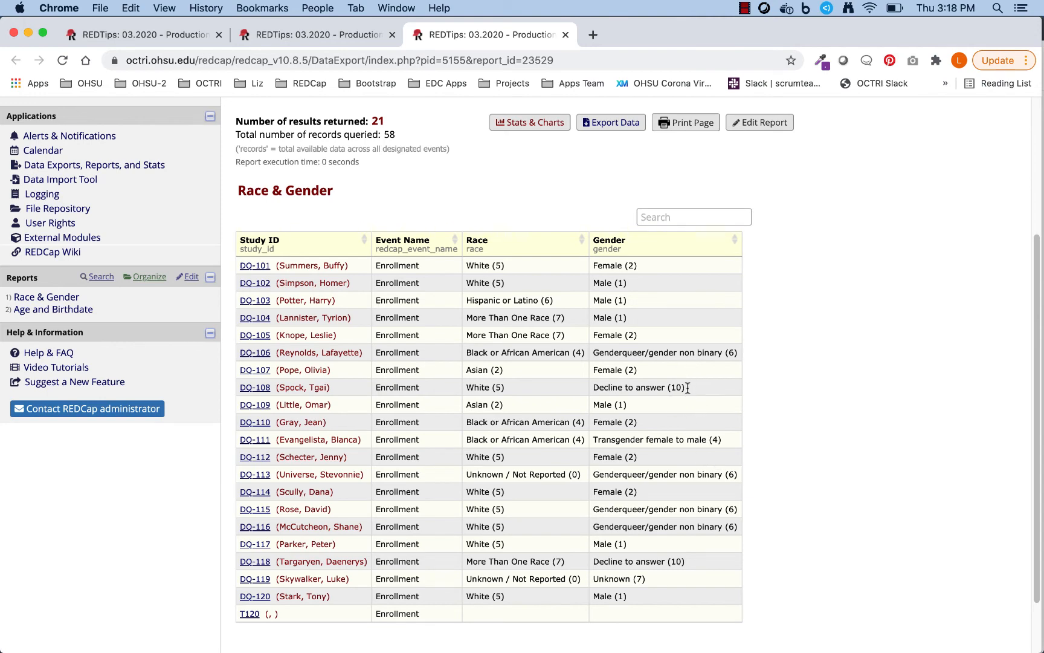
# Return to the Demographic instrument in the Online Designer by way of Project Setup and delete its Race field
pyautogui.scroll(5, 670, 389)
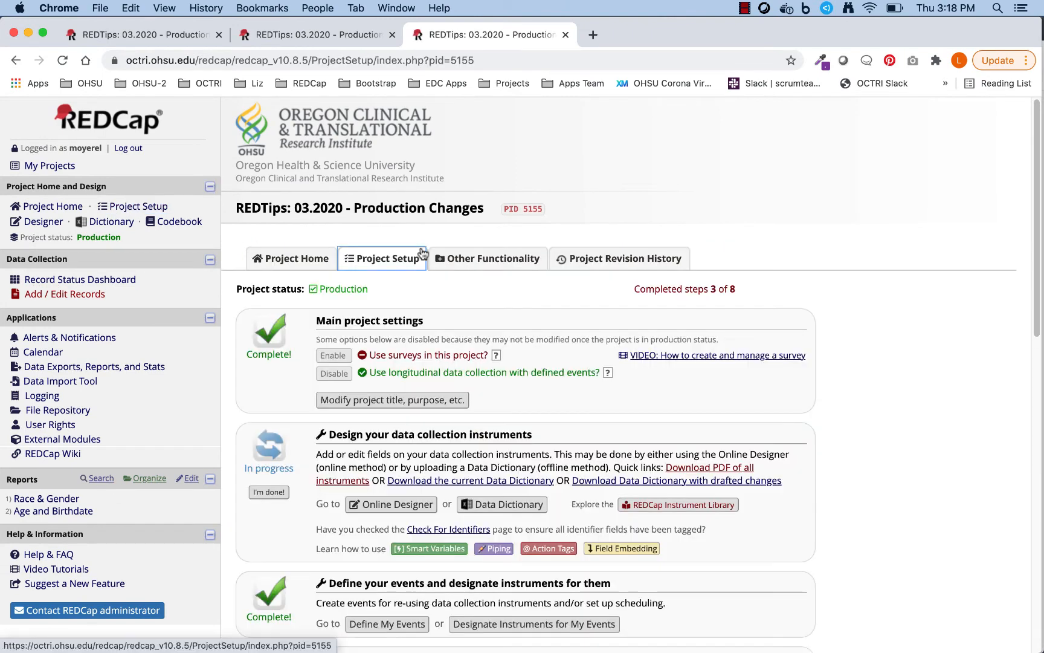
pyautogui.scroll(-3, 448, 402)
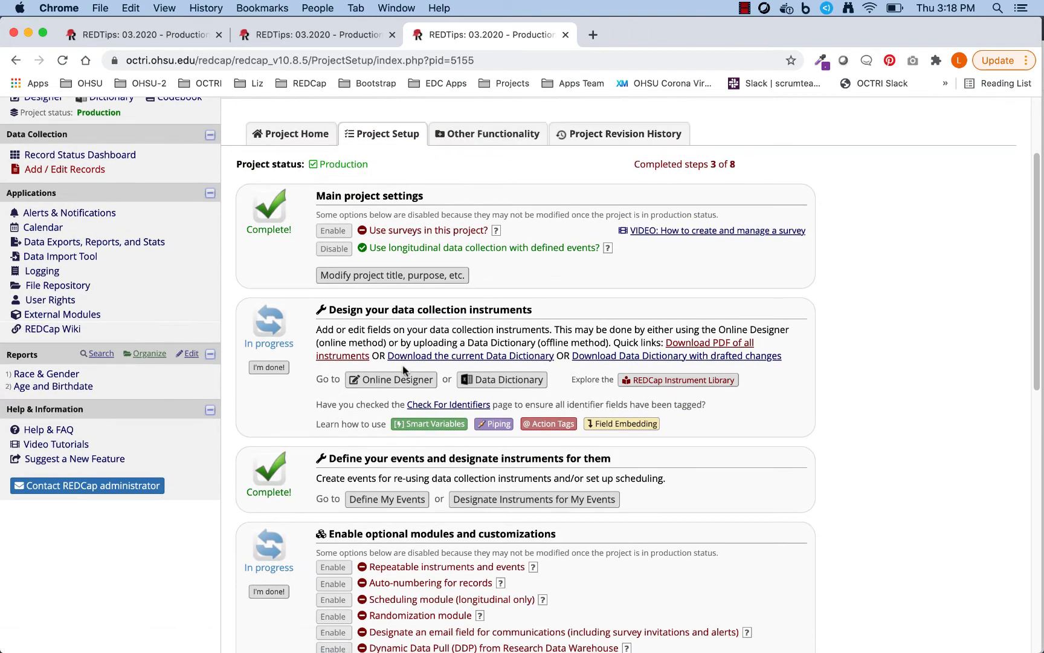
pyautogui.click(395, 384)
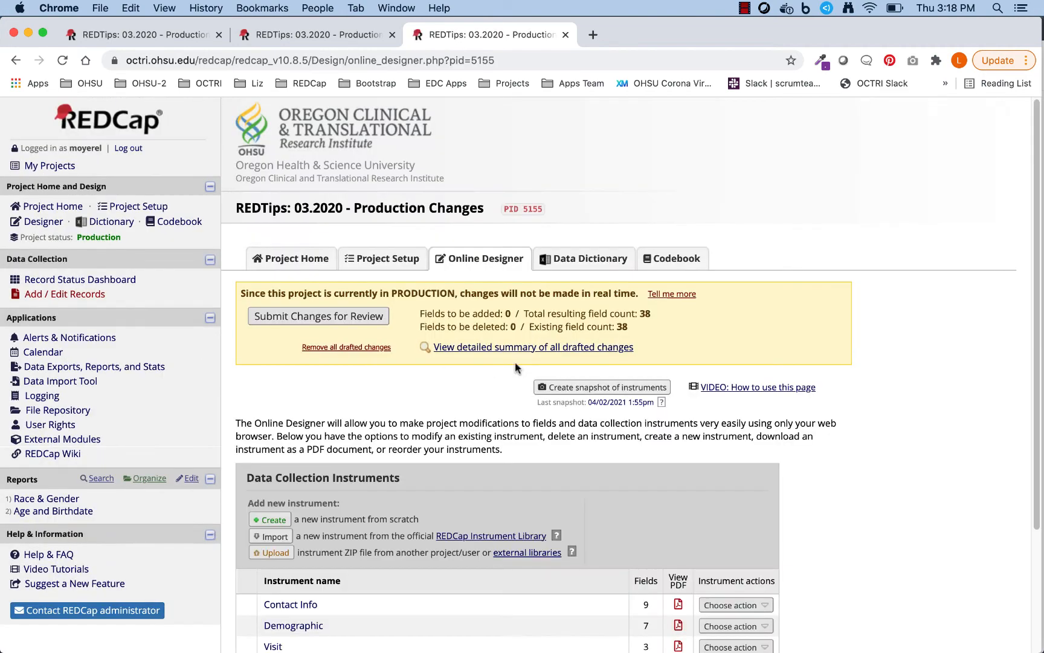
pyautogui.scroll(-5, 525, 361)
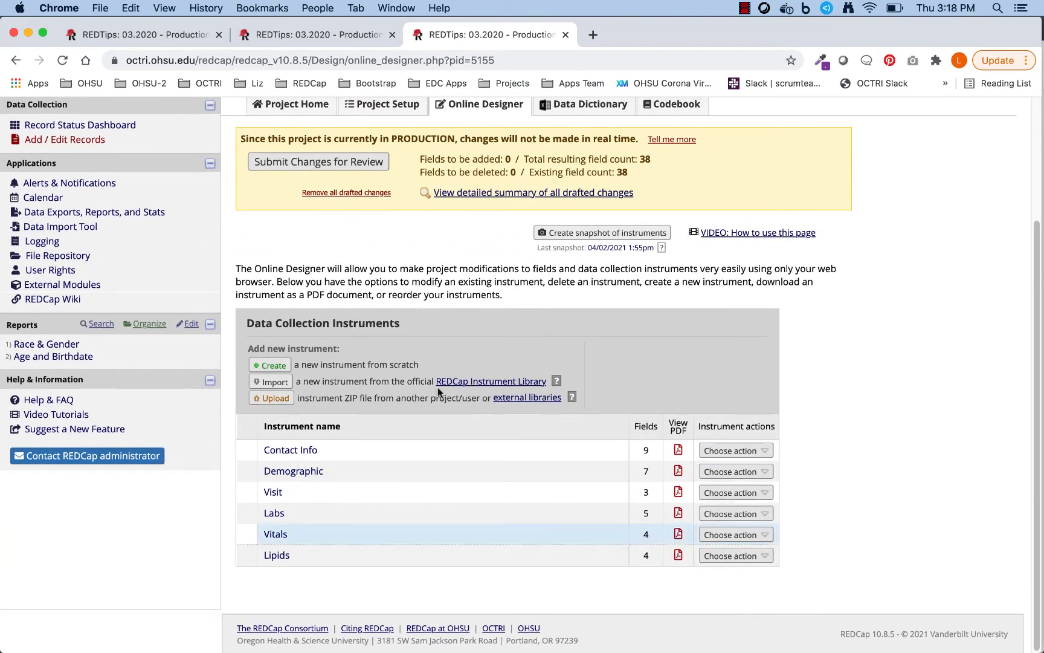
pyautogui.click(294, 470)
pyautogui.scroll(-8, 525, 435)
pyautogui.scroll(-10, 524, 435)
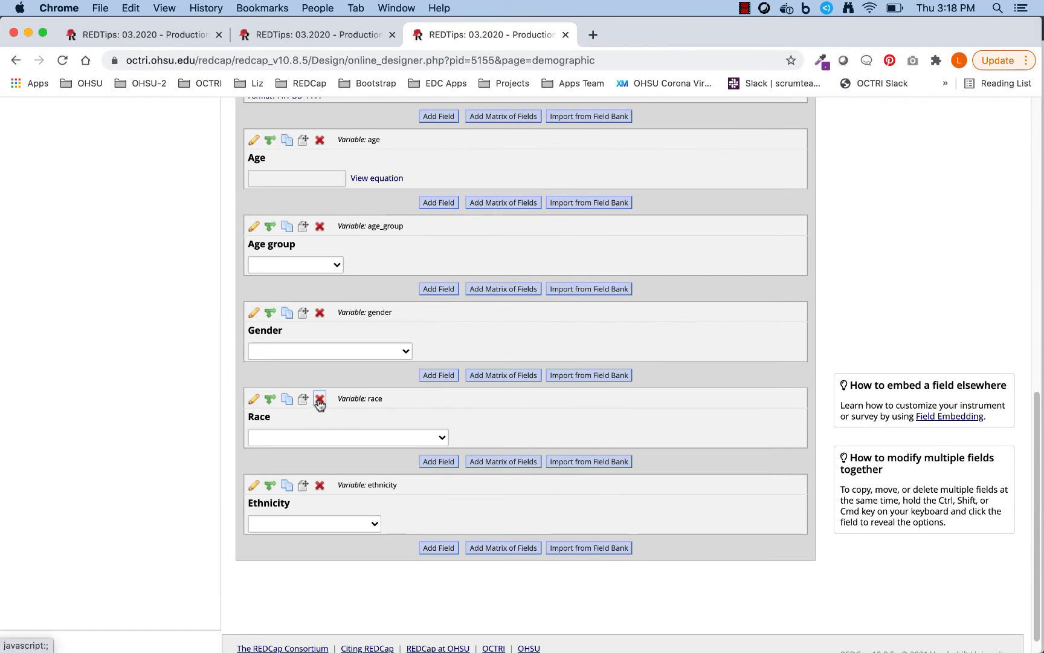
pyautogui.click(320, 401)
pyautogui.click(579, 406)
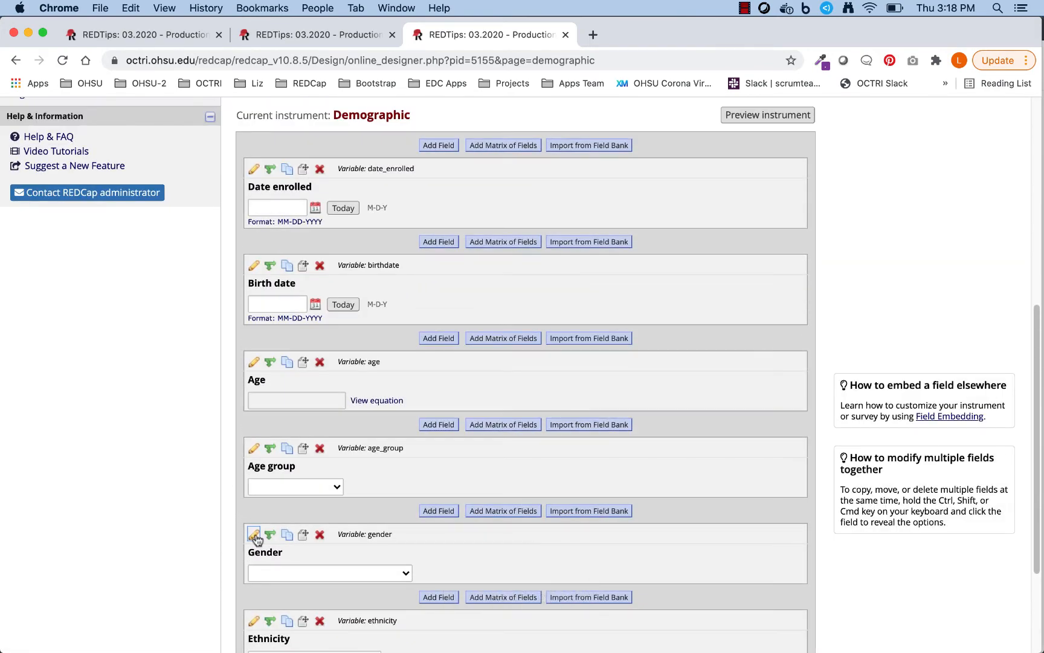
# Remove the choice "10, Decline to answer" from the Gender field and save the field
pyautogui.click(254, 535)
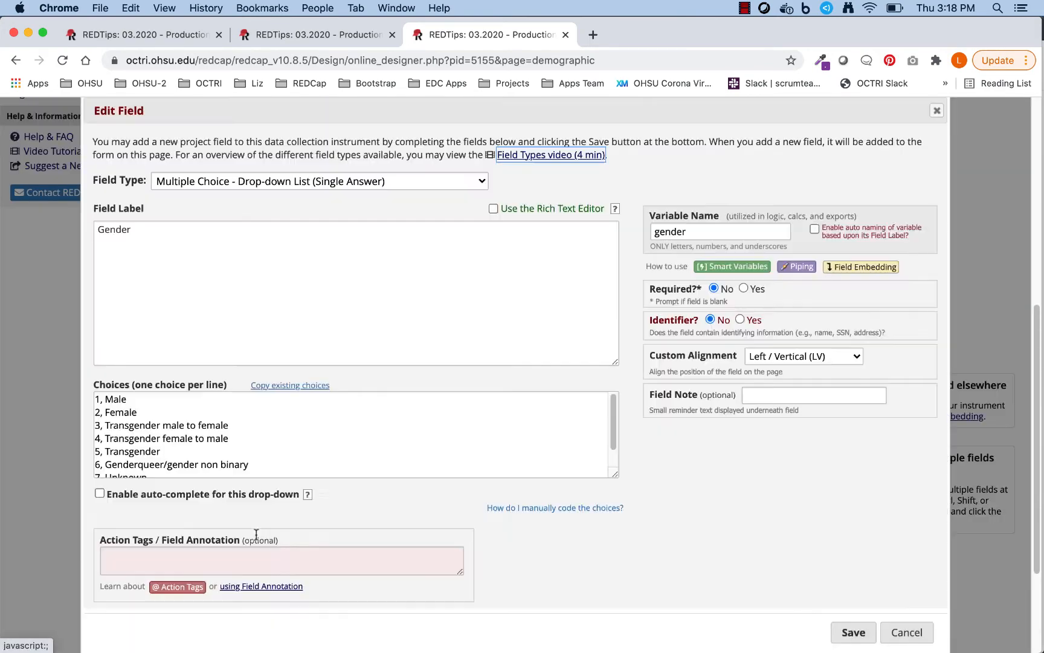
pyautogui.scroll(-1, 250, 377)
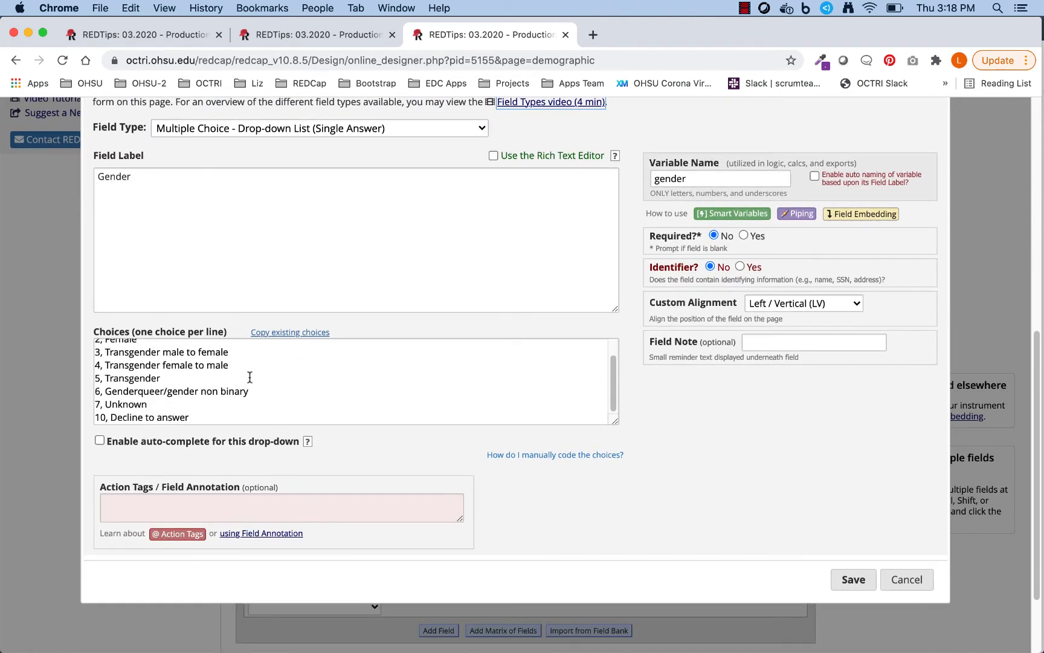
pyautogui.moveTo(208, 415); pyautogui.dragTo(76, 425)
pyautogui.press('BackSpace')
pyautogui.press('BackSpace')
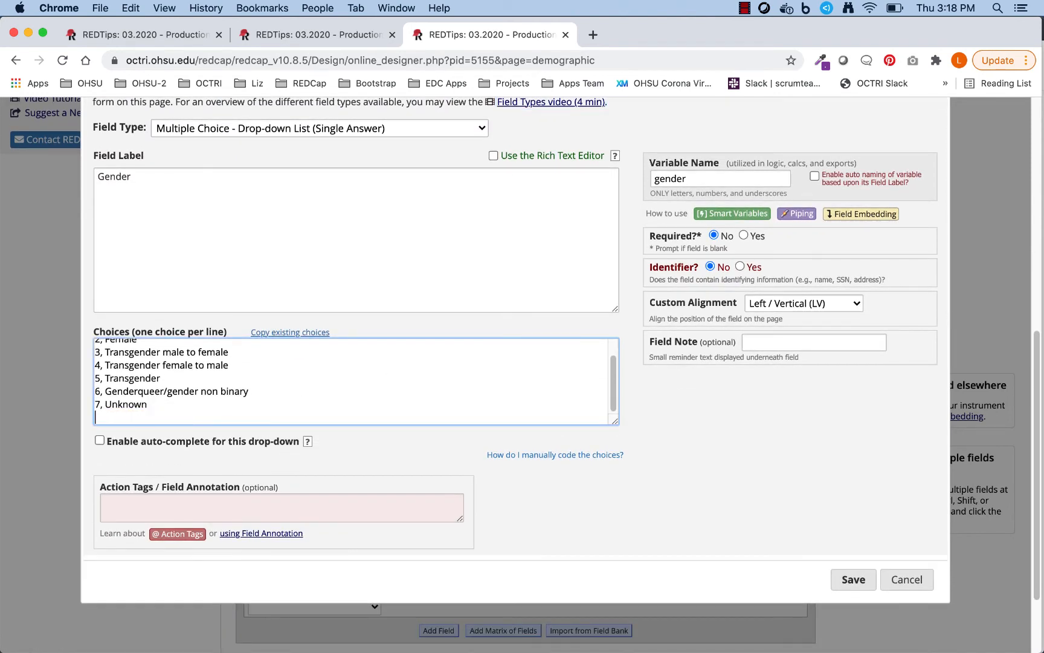
pyautogui.click(853, 580)
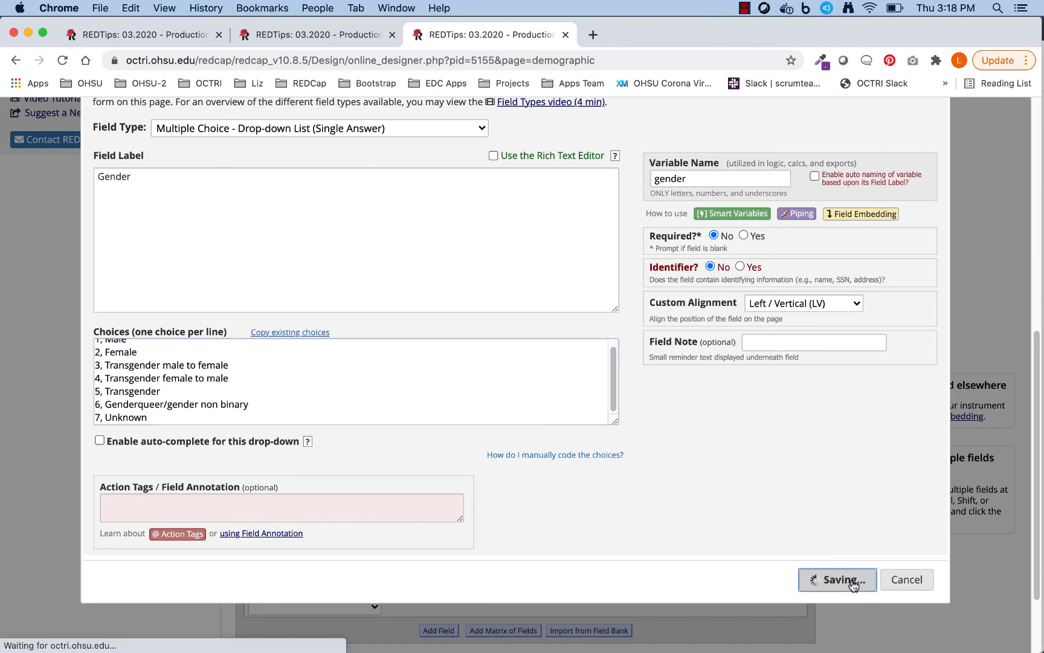
# Review the detailed summary of all drafted changes, checking critical issues, deleted fields, automatic approval and the Gender field's changes
pyautogui.scroll(10, 853, 585)
pyautogui.click(567, 205)
pyautogui.scroll(-2, 338, 292)
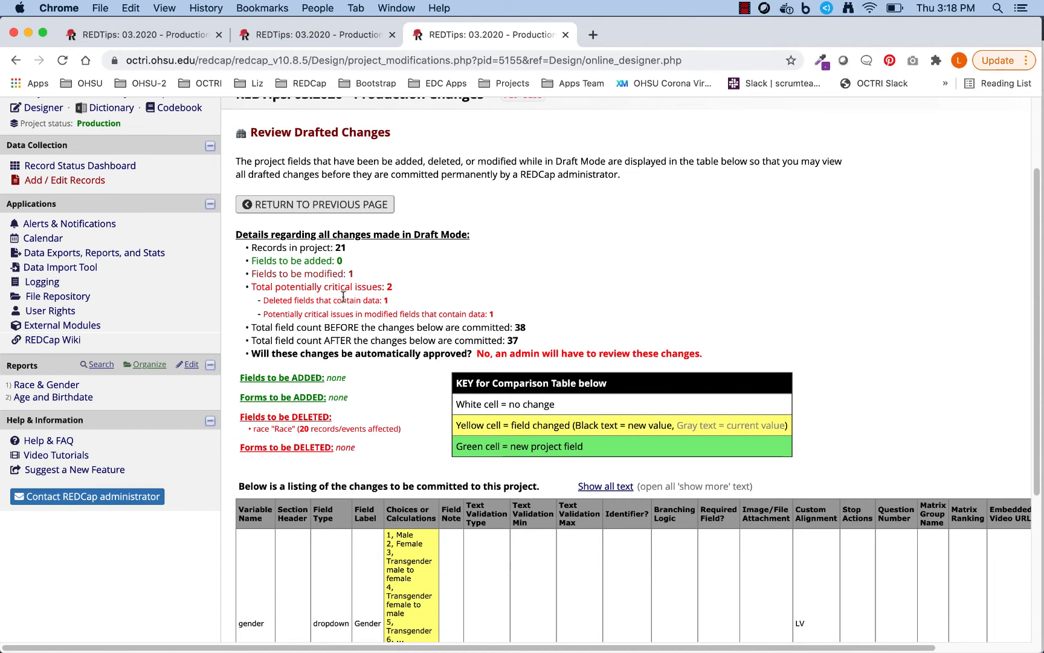
pyautogui.scroll(-5, 347, 302)
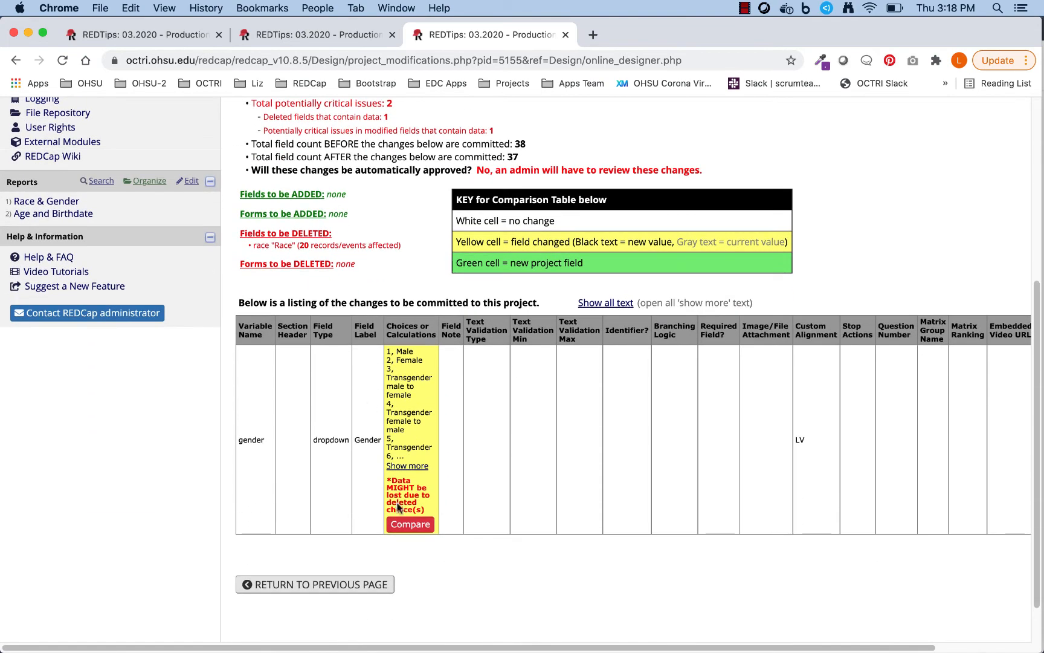
# Compare the Gender field's existing and drafted choices with the records using each value, and return to the Online Designer
pyautogui.click(411, 531)
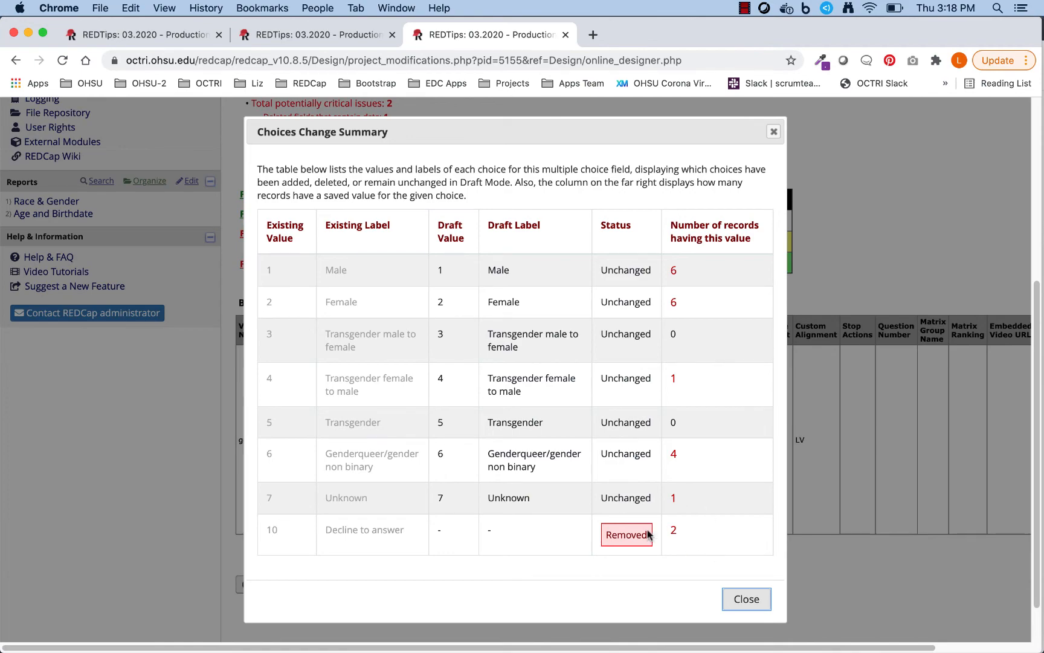
pyautogui.click(746, 599)
pyautogui.scroll(5, 718, 453)
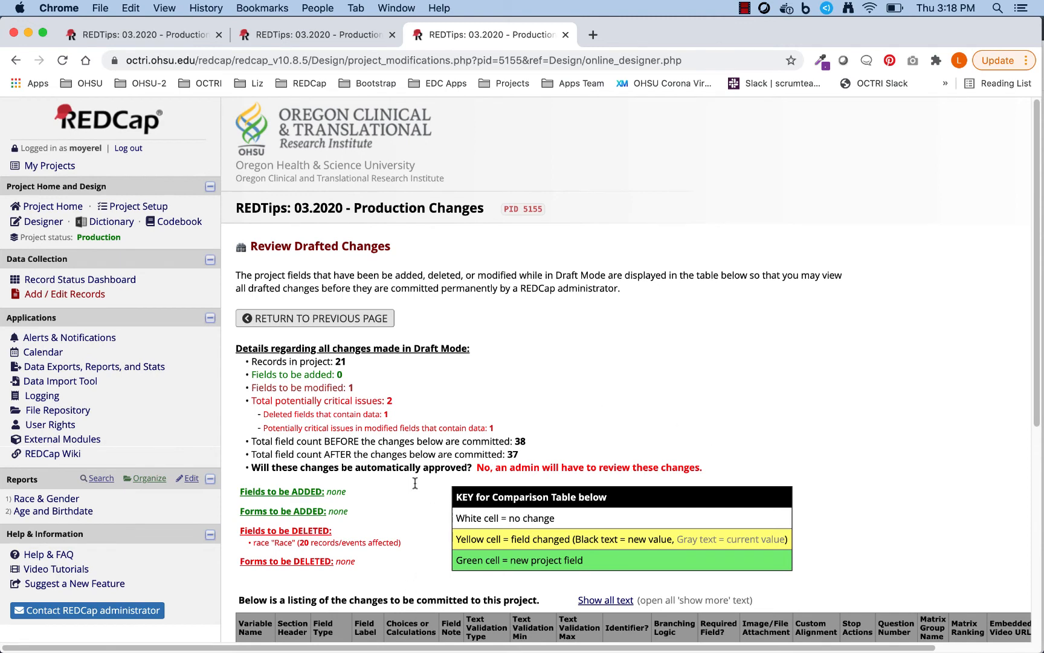
pyautogui.click(325, 325)
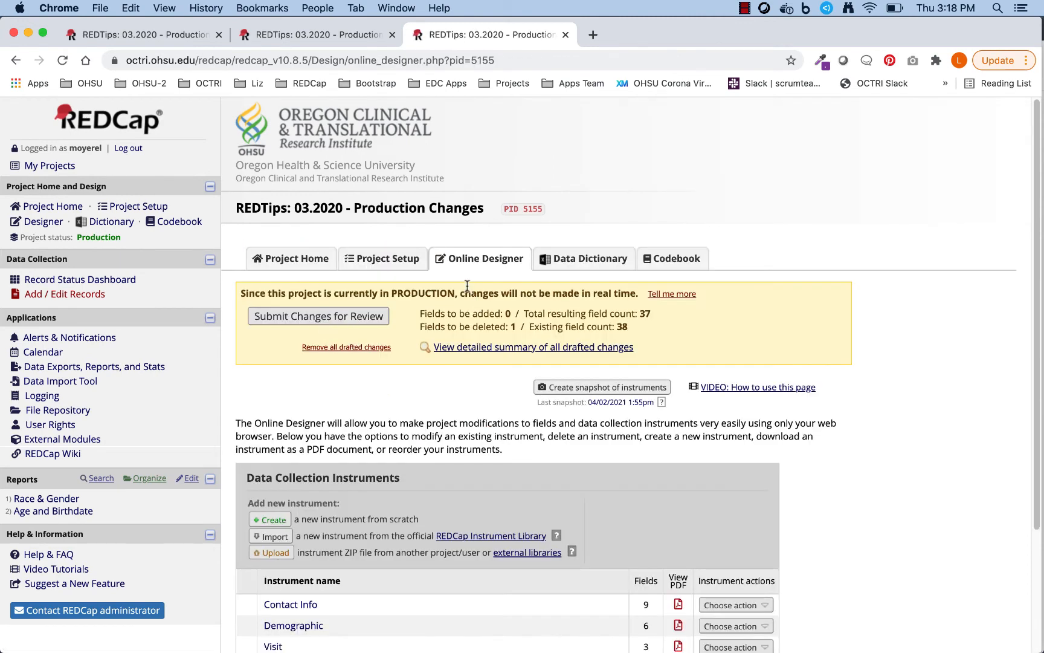
# Remove all drafted changes from the project and confirm the removal
pyautogui.scroll(-2, 467, 286)
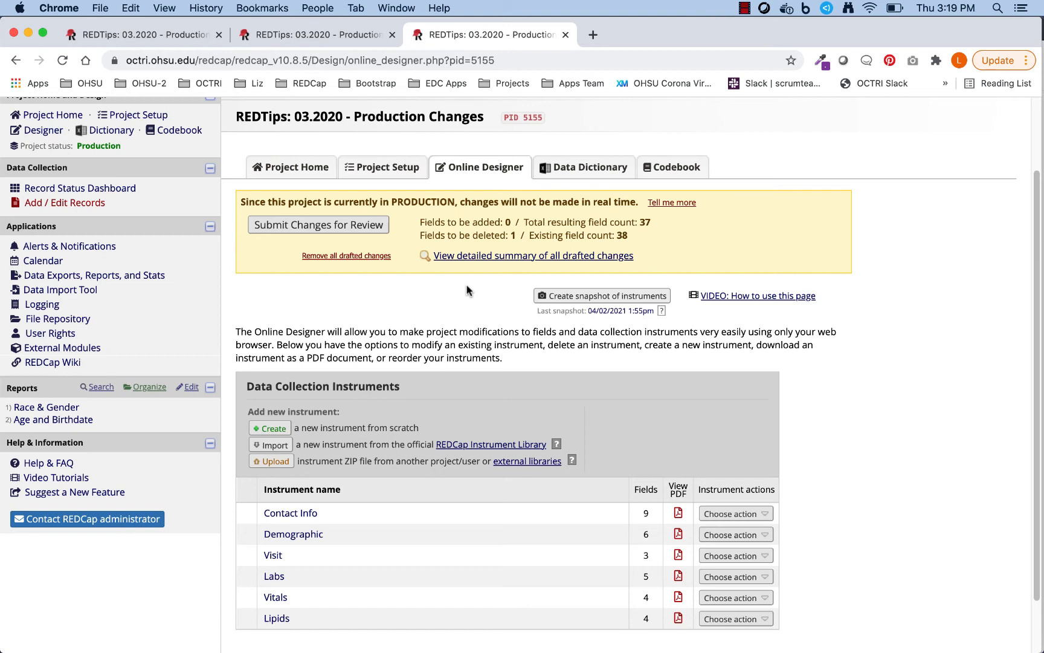
pyautogui.click(362, 256)
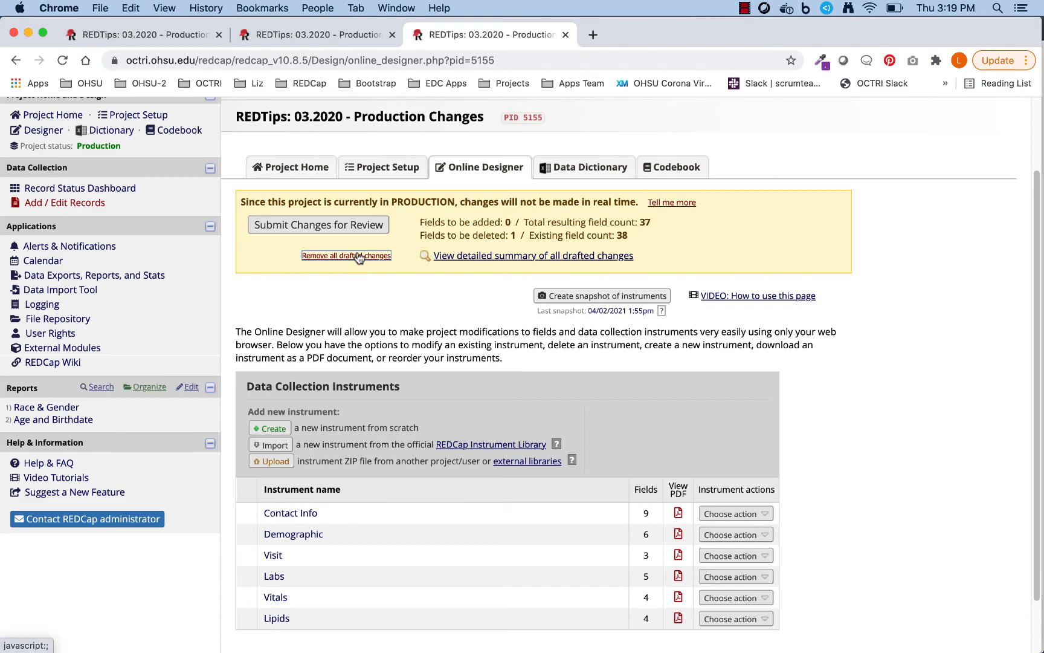
pyautogui.click(359, 256)
pyautogui.click(547, 420)
pyautogui.scroll(-5, 565, 424)
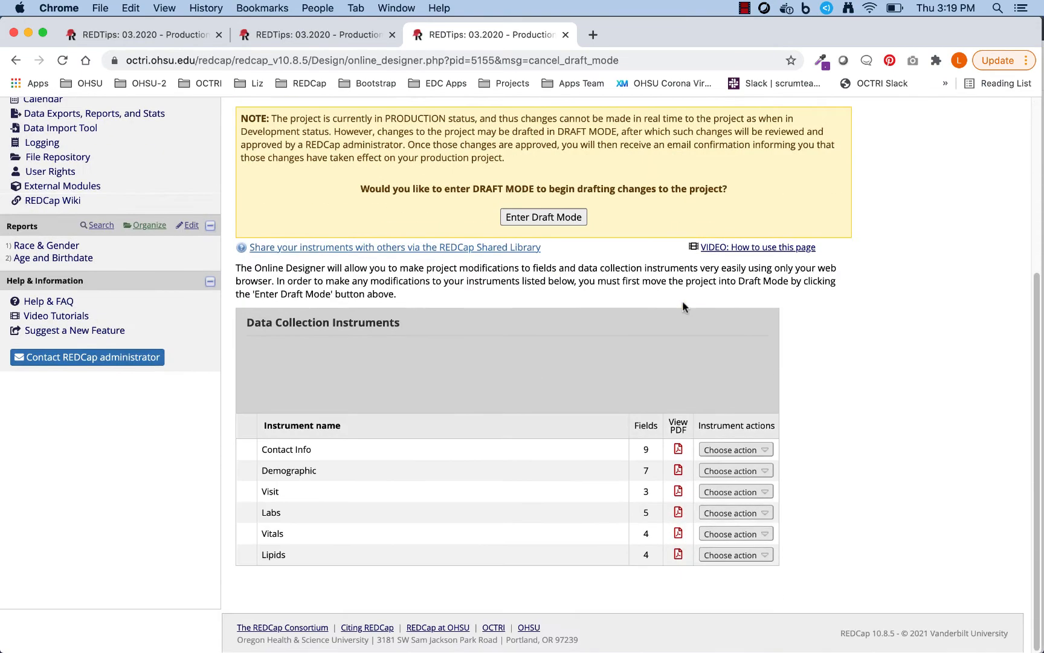
# Enter Draft Mode again and open the Demographic instrument for editing
pyautogui.click(552, 221)
pyautogui.scroll(-5, 857, 247)
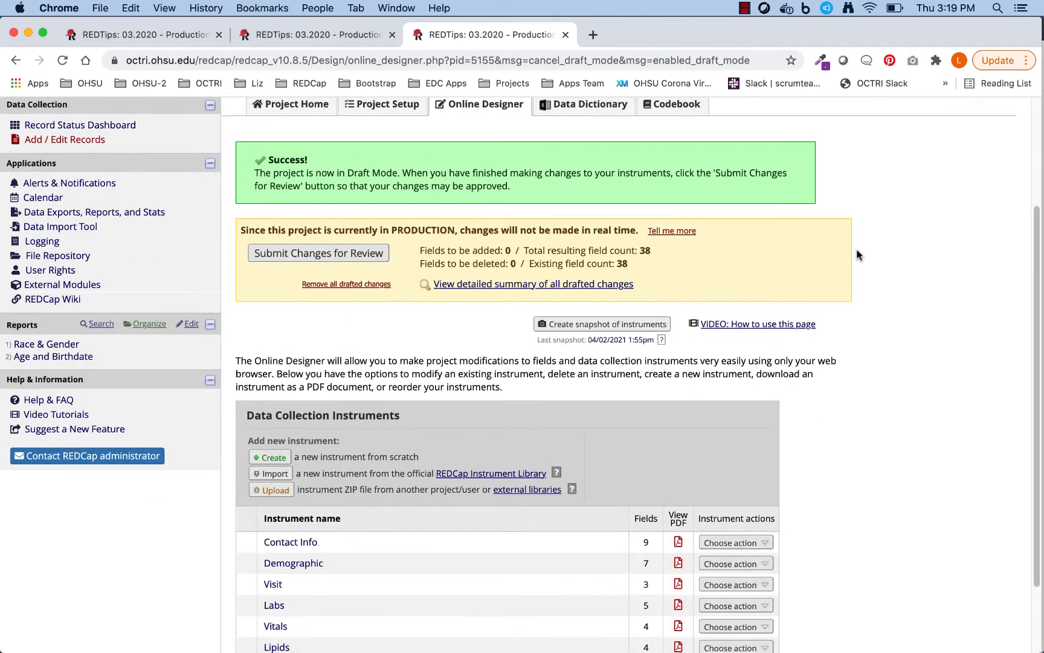
pyautogui.click(294, 474)
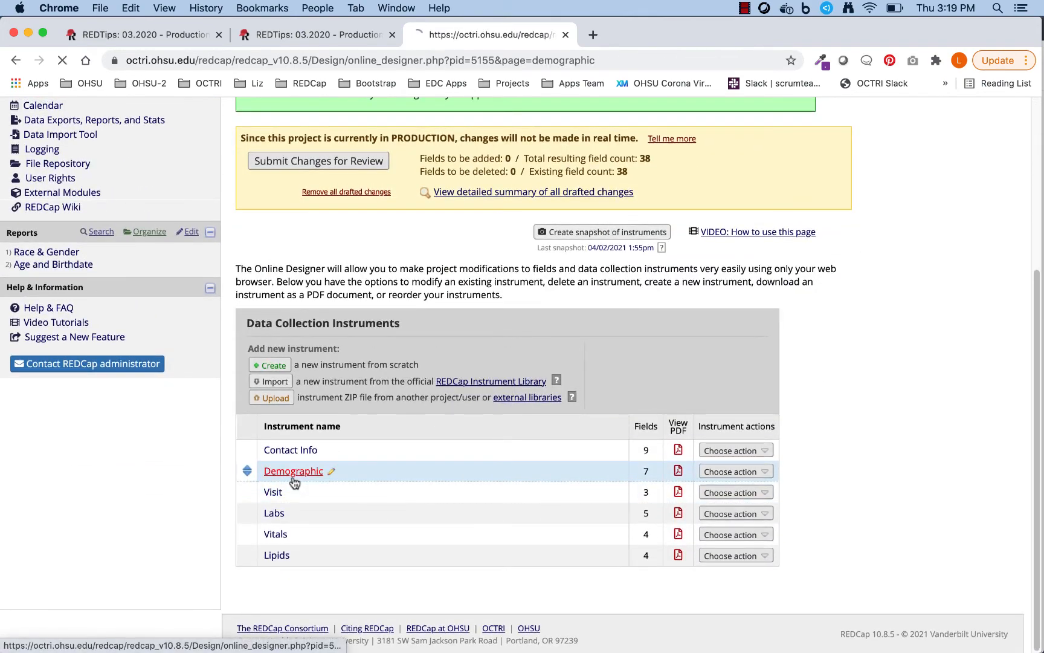
pyautogui.scroll(-3, 447, 323)
pyautogui.scroll(-6, 446, 323)
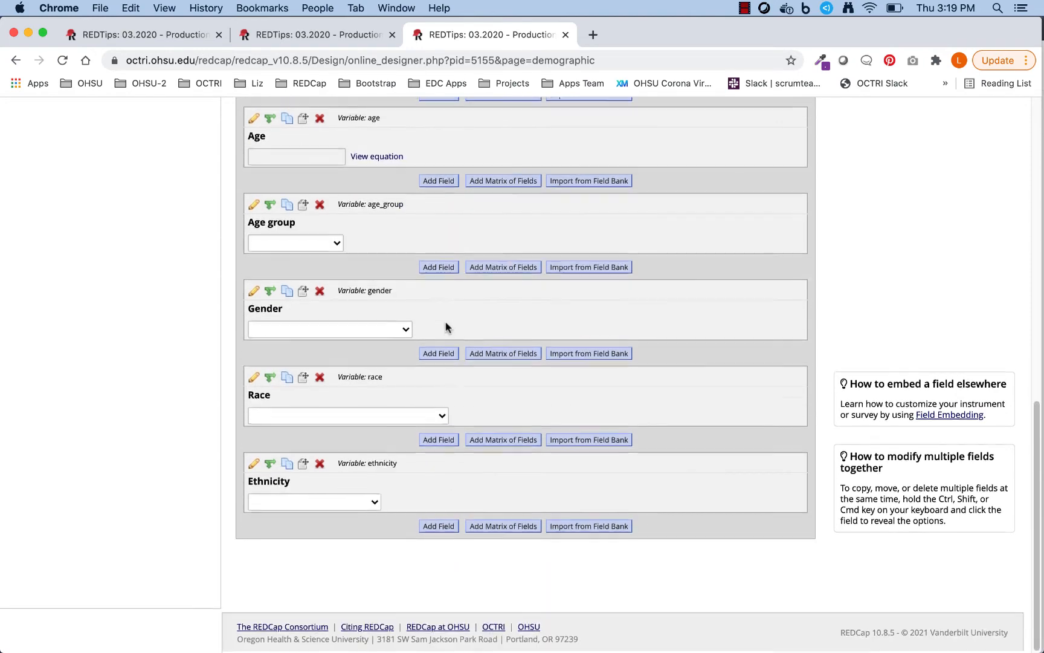
pyautogui.click(254, 379)
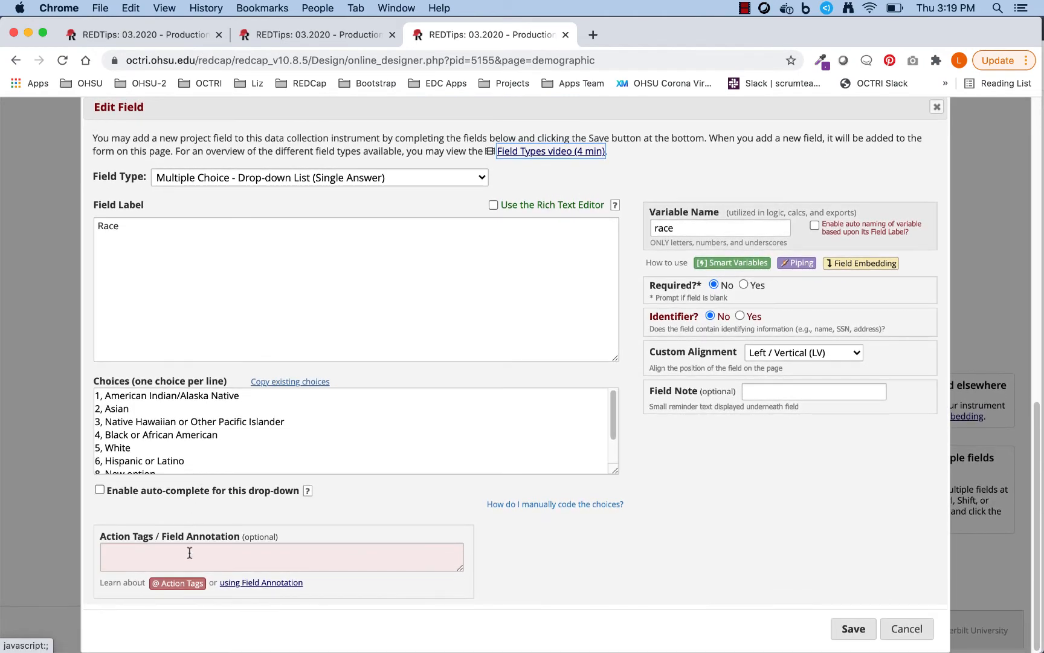
pyautogui.click(181, 585)
pyautogui.scroll(-10, 395, 263)
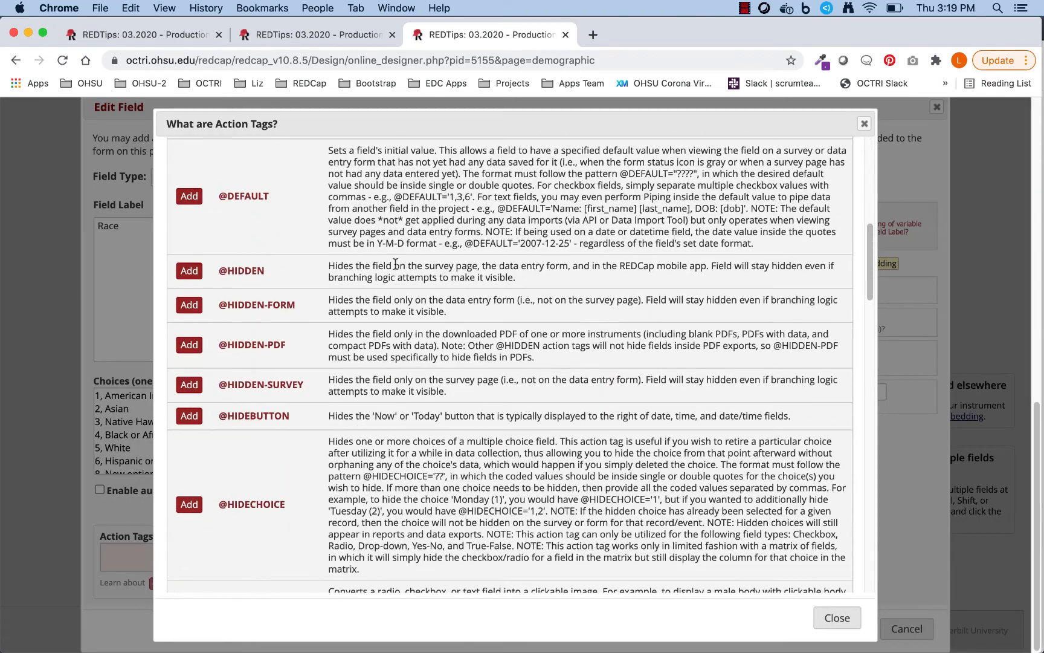
pyautogui.click(189, 270)
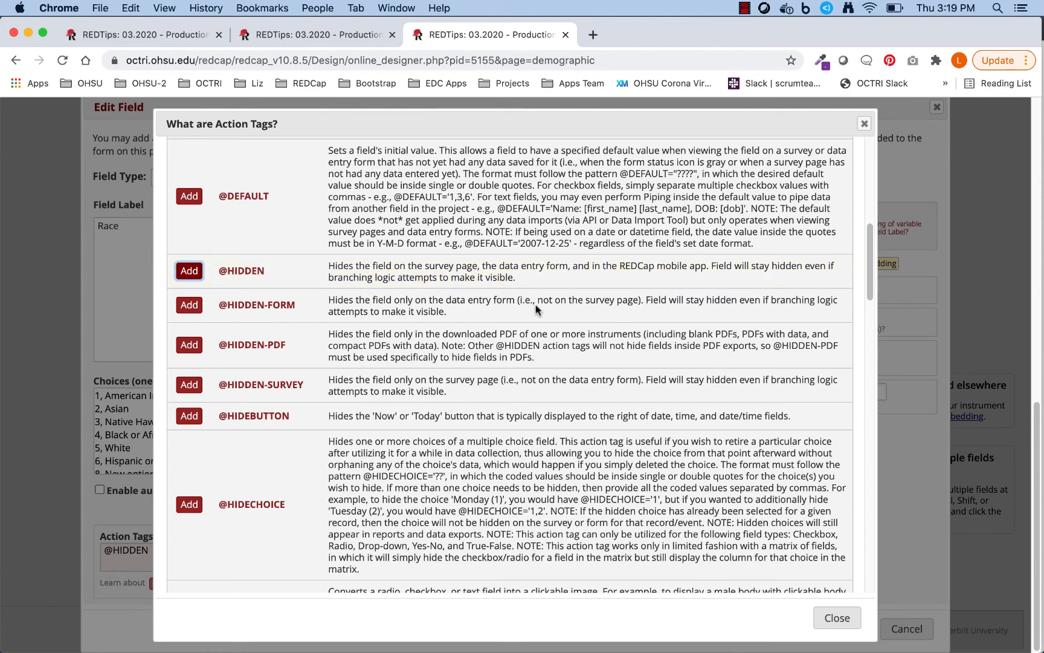
pyautogui.click(839, 619)
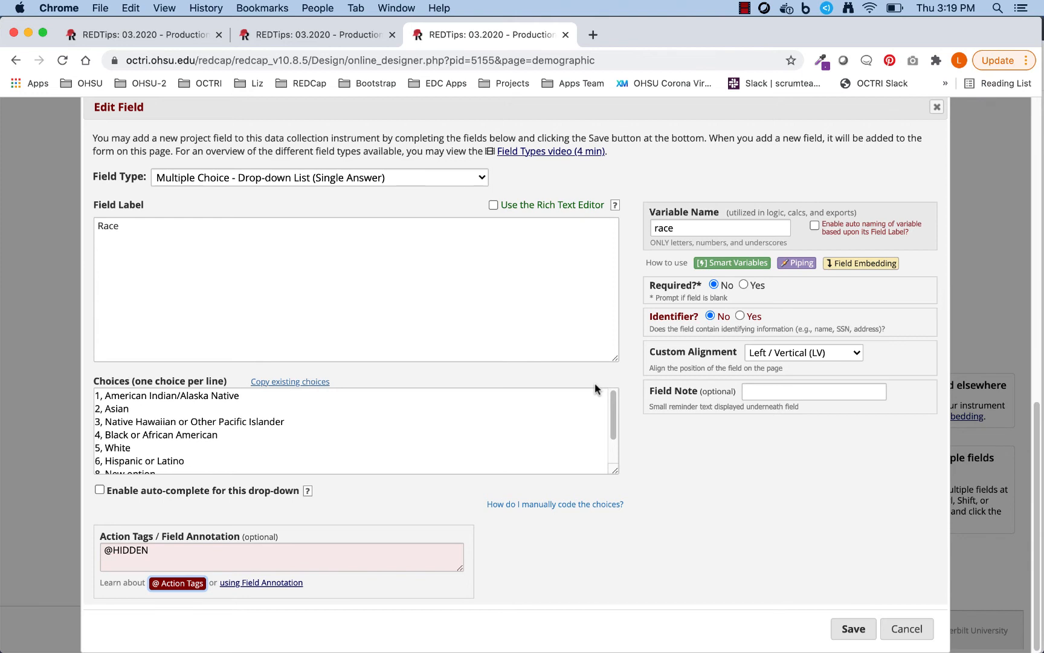
pyautogui.click(854, 629)
pyautogui.scroll(3, 695, 415)
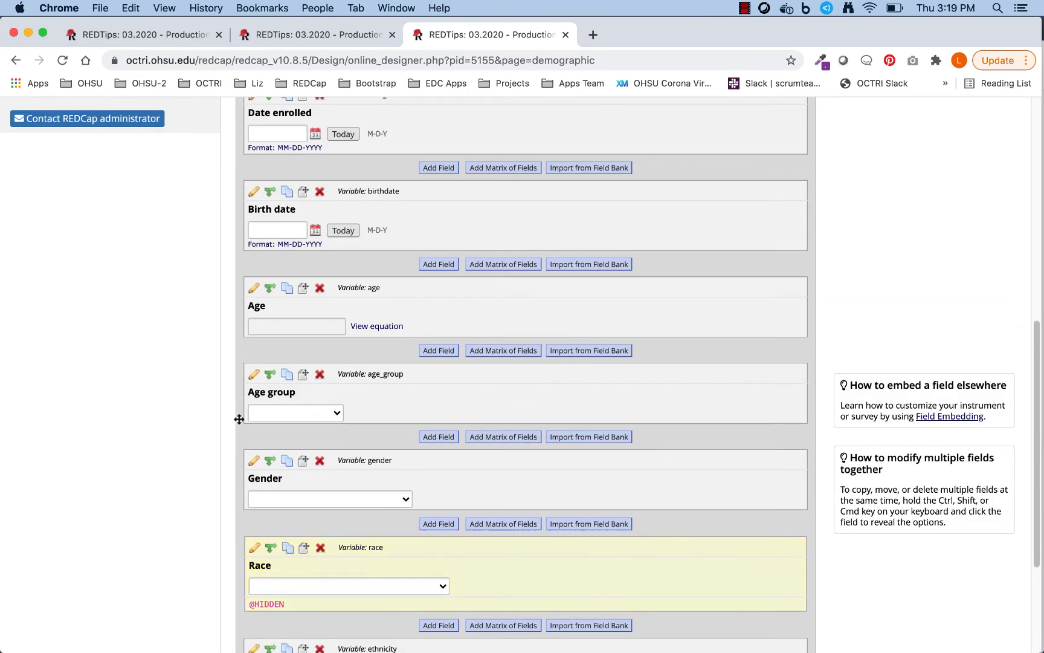
pyautogui.click(254, 461)
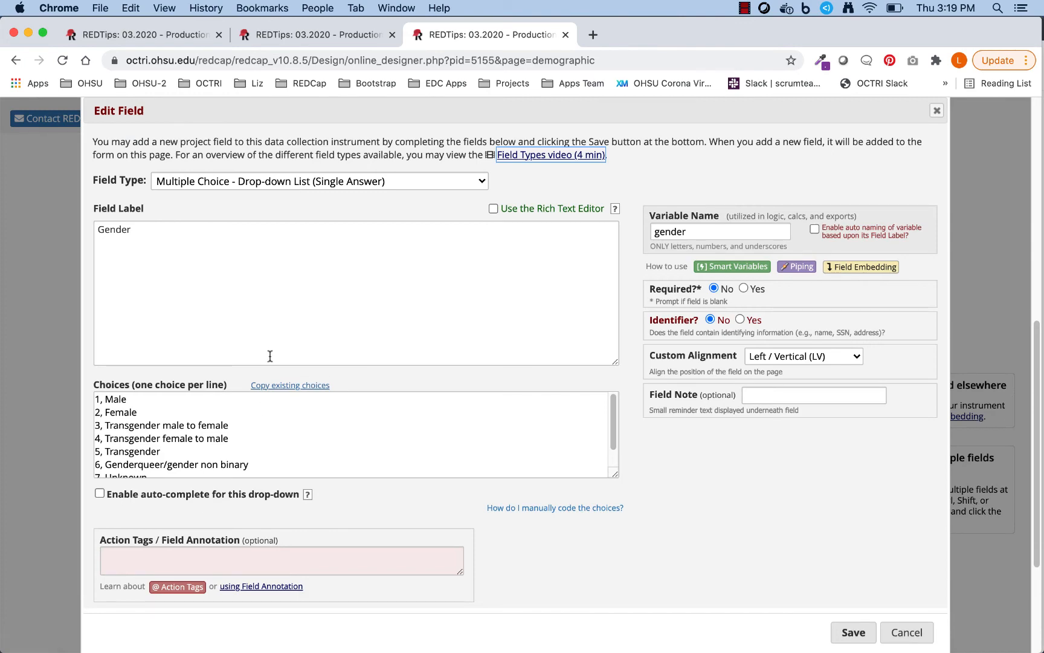
pyautogui.scroll(-3, 270, 357)
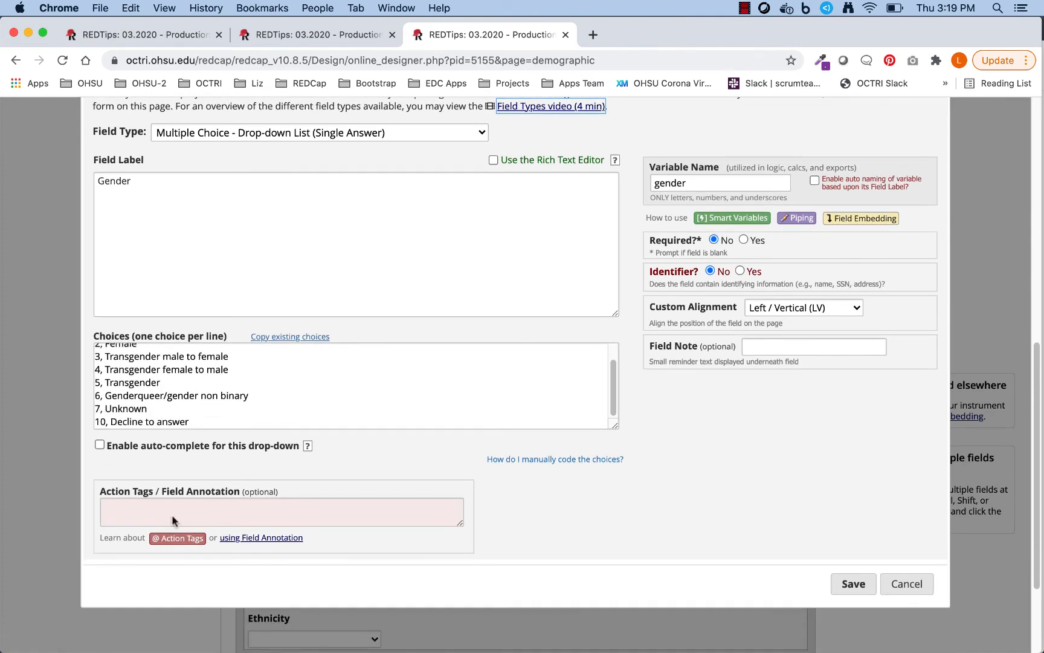
pyautogui.click(179, 540)
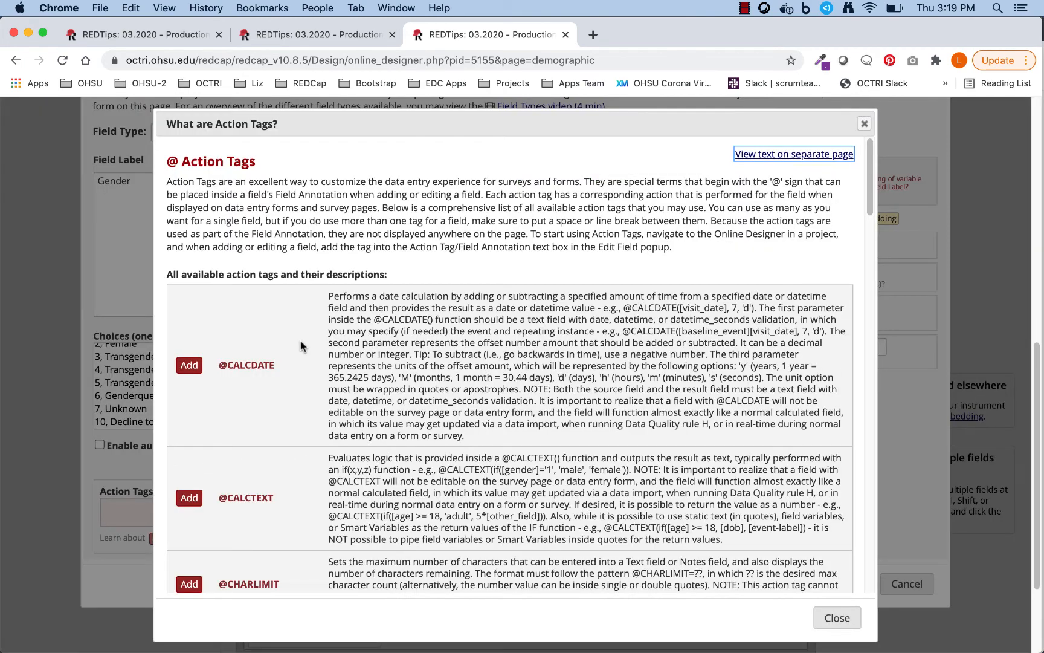
pyautogui.scroll(-3, 302, 345)
pyautogui.scroll(-5, 303, 345)
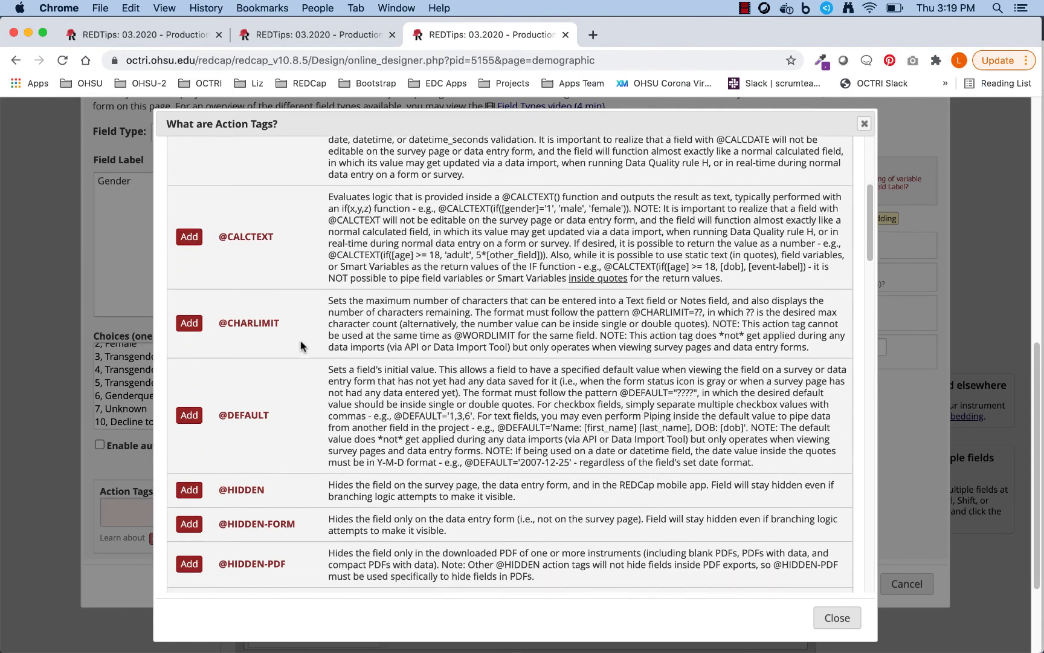
pyautogui.scroll(-2, 182, 514)
pyautogui.click(189, 496)
pyautogui.click(837, 617)
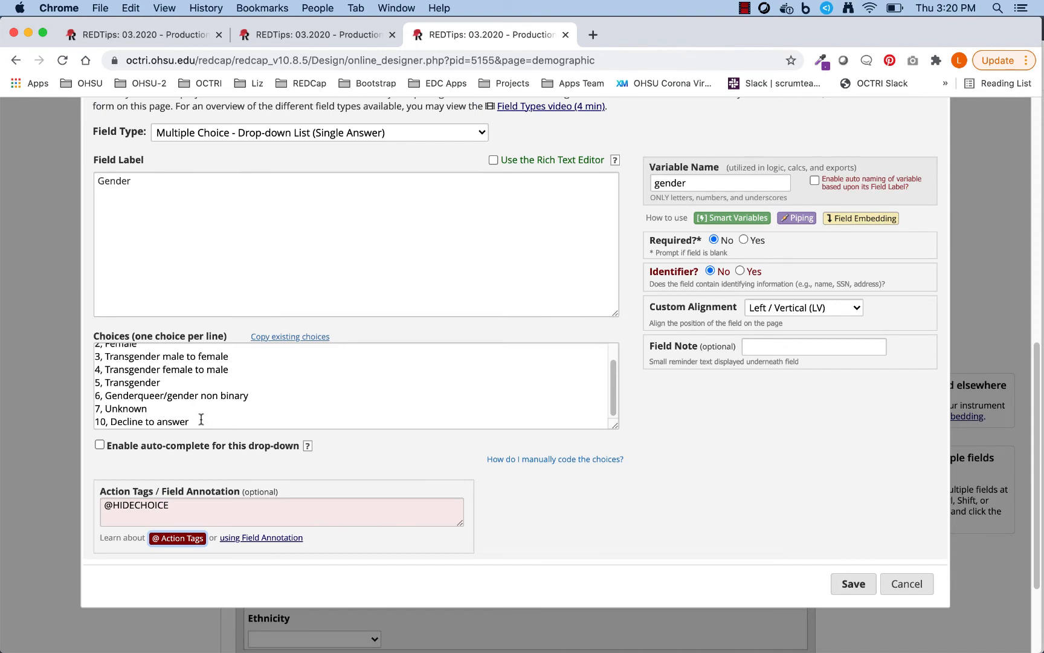
pyautogui.click(182, 504)
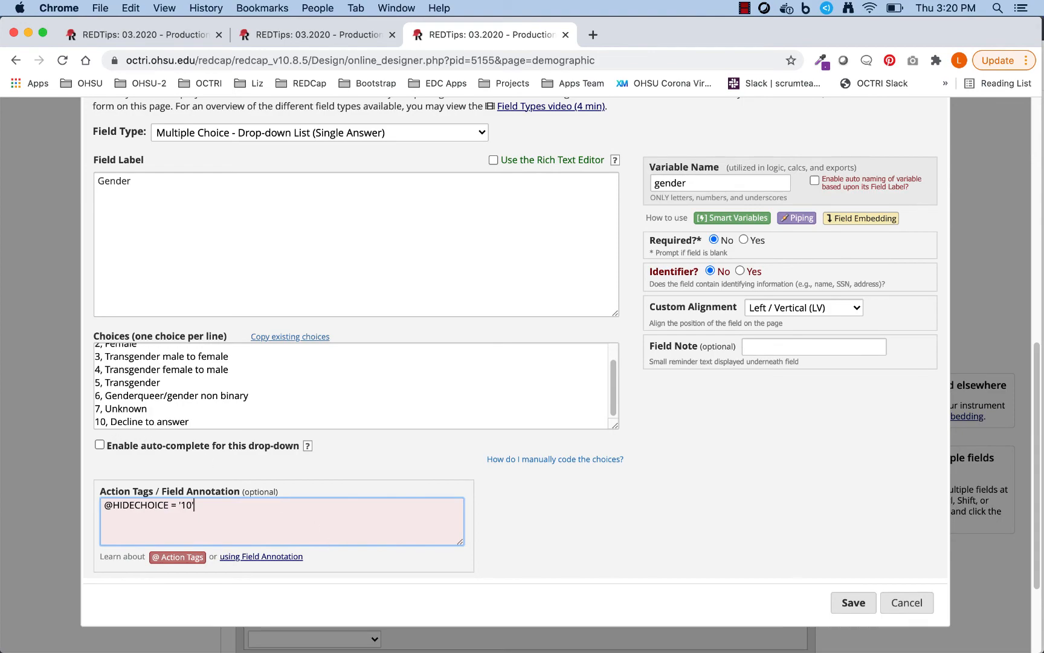
pyautogui.click(854, 603)
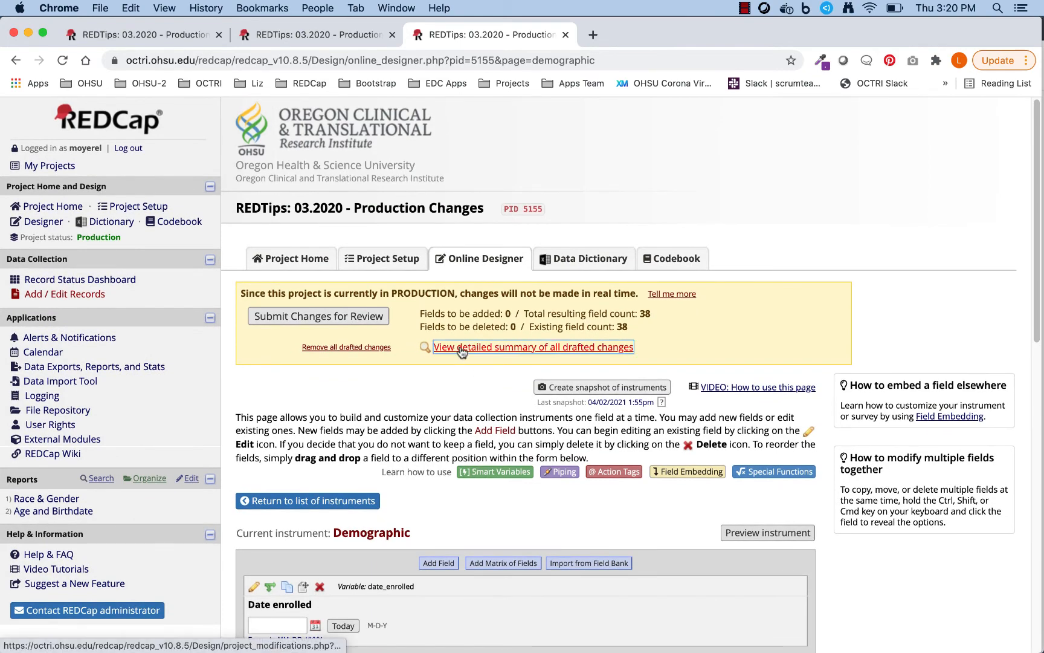
# Review the detailed summary of drafted changes for critical issues, automatic approval and the modified fields, and return to the Online Designer
pyautogui.click(462, 348)
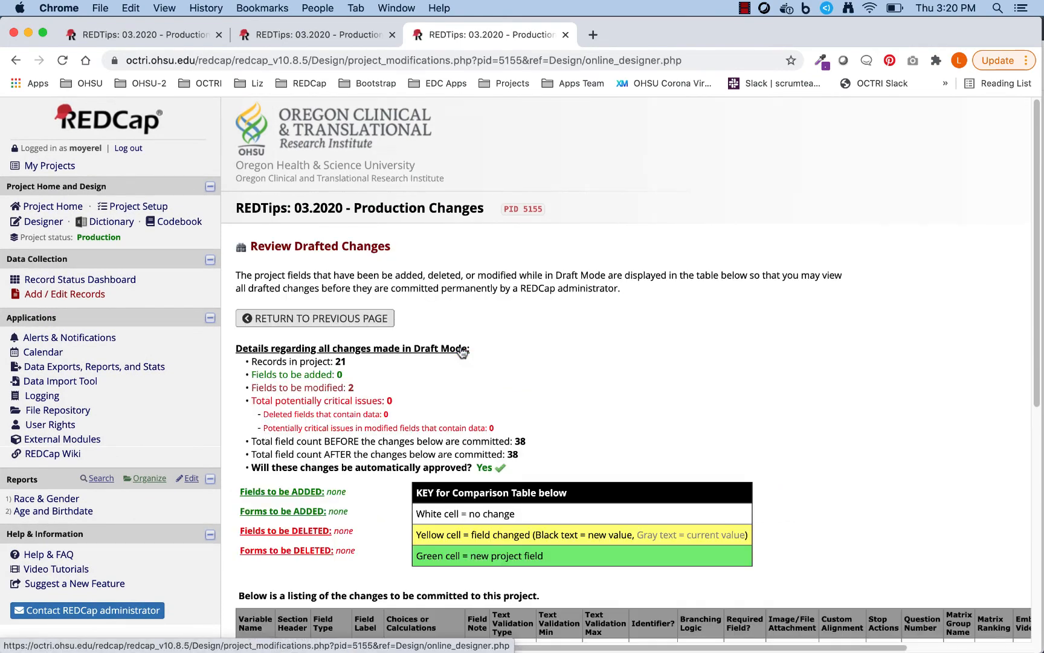
pyautogui.scroll(-3, 459, 314)
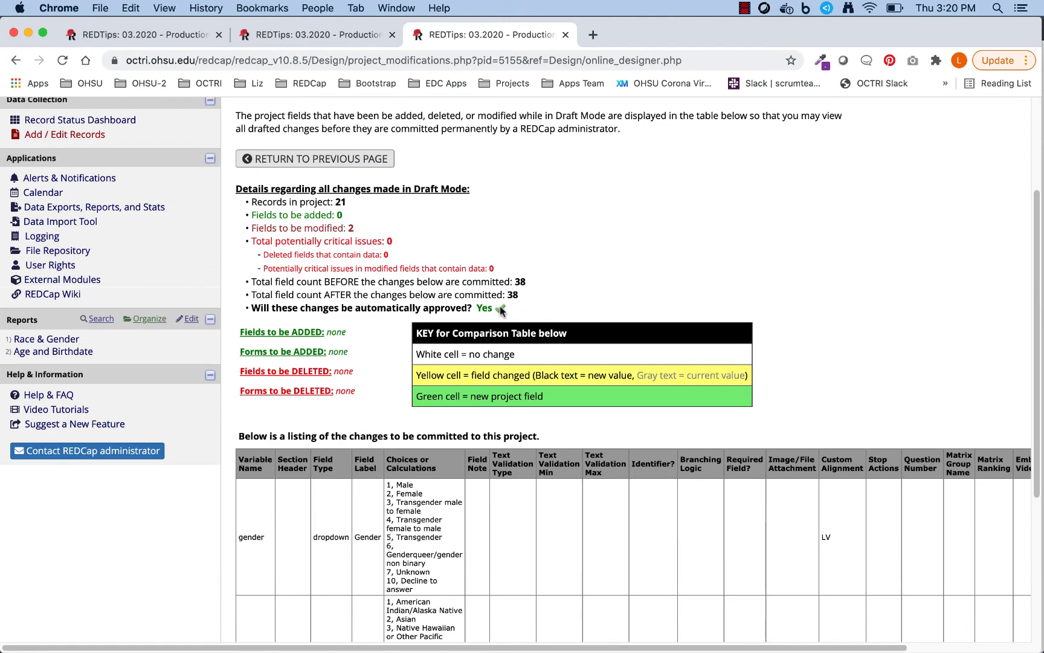
pyautogui.scroll(-5, 501, 309)
pyautogui.scroll(5, 500, 308)
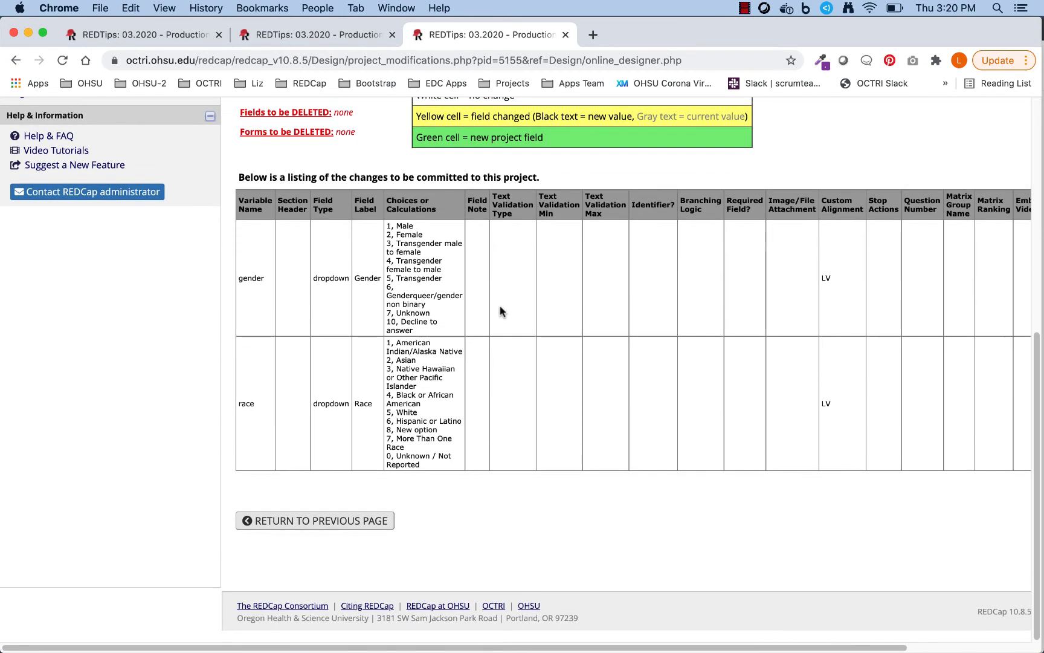
pyautogui.scroll(3, 500, 306)
pyautogui.click(338, 252)
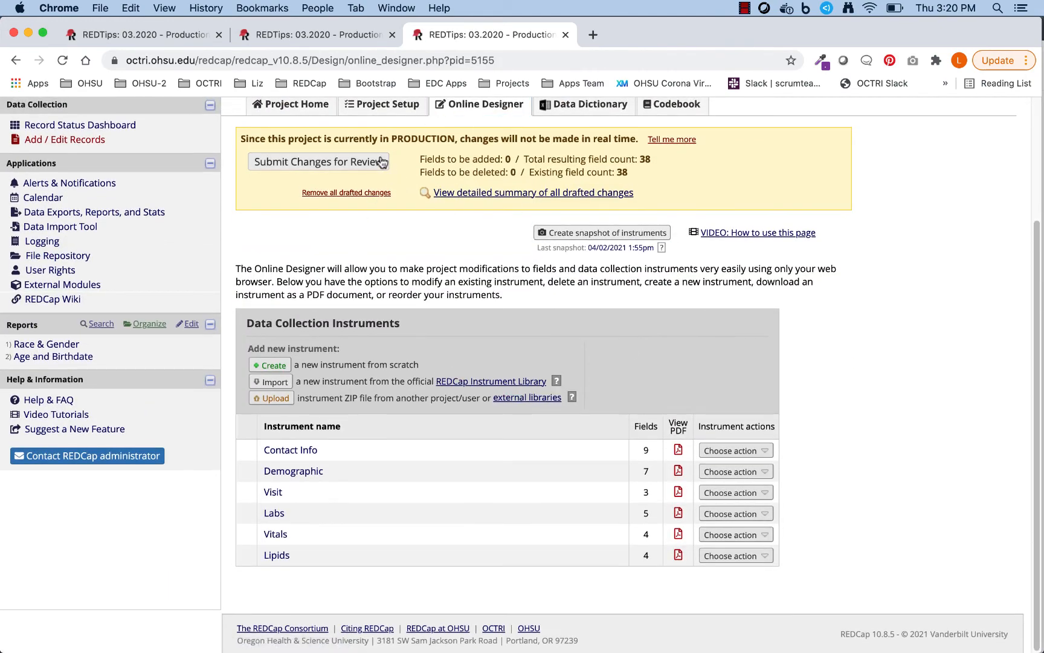
# Submit the drafted changes for review and dismiss the resulting notice
pyautogui.click(379, 161)
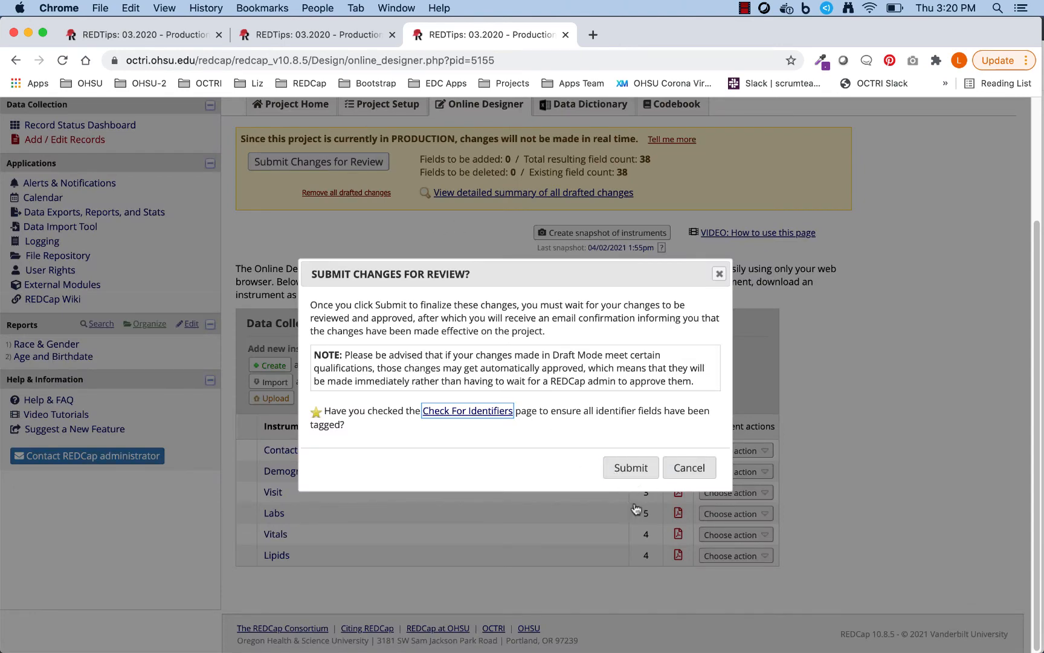
pyautogui.click(628, 469)
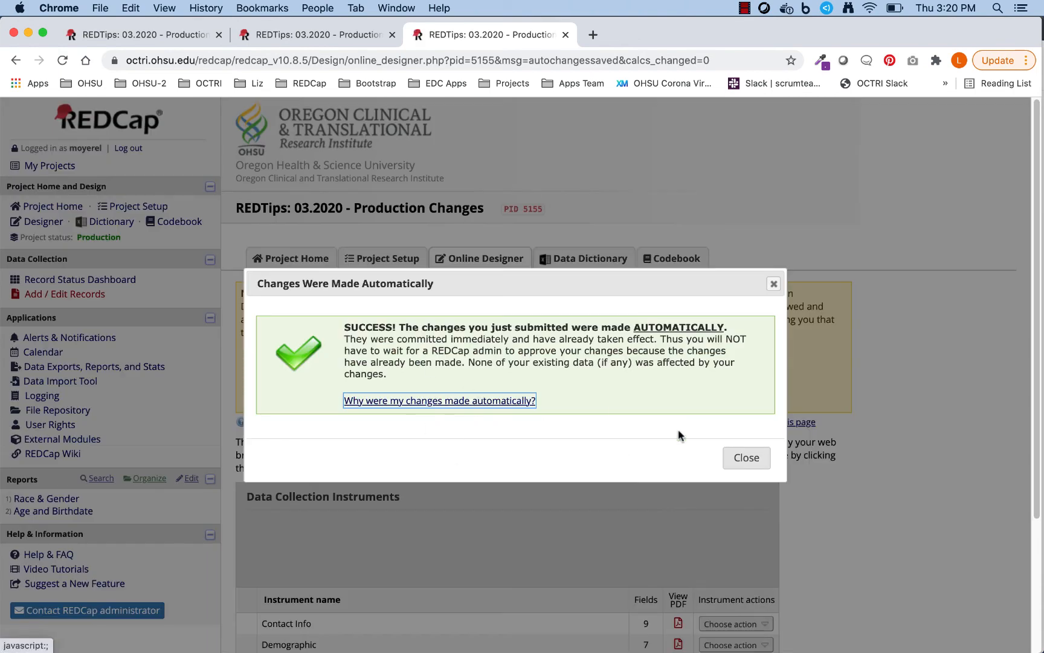
pyautogui.click(747, 458)
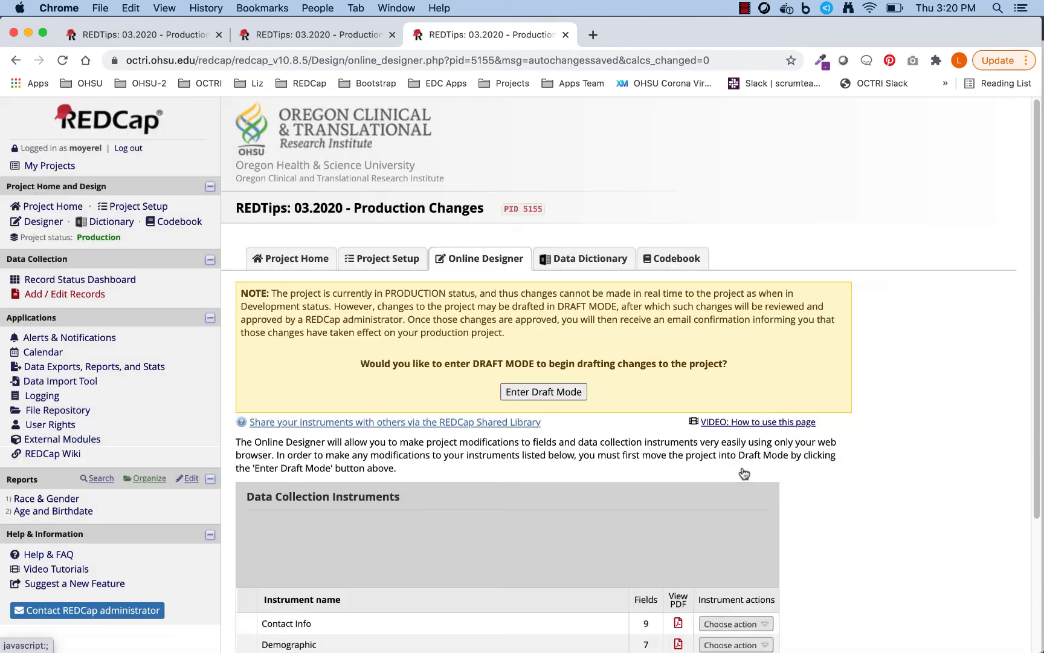
# Open the Race & Gender report in the second browser tab and examine the stored race and gender values
pyautogui.click(300, 35)
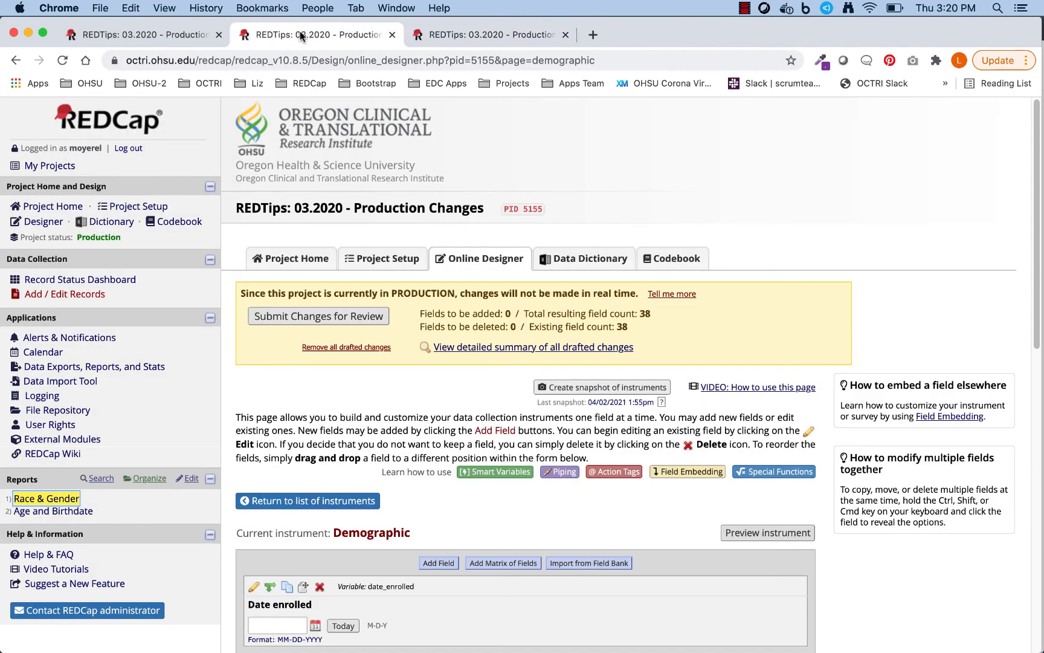
pyautogui.click(66, 498)
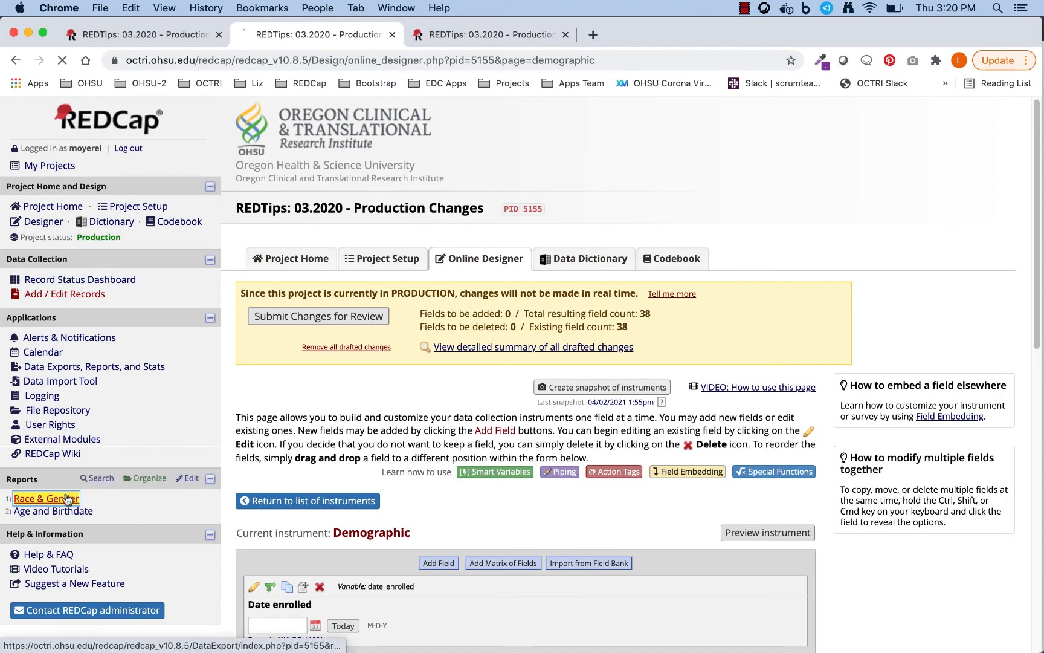
pyautogui.scroll(-3, 508, 362)
pyautogui.scroll(-2, 503, 314)
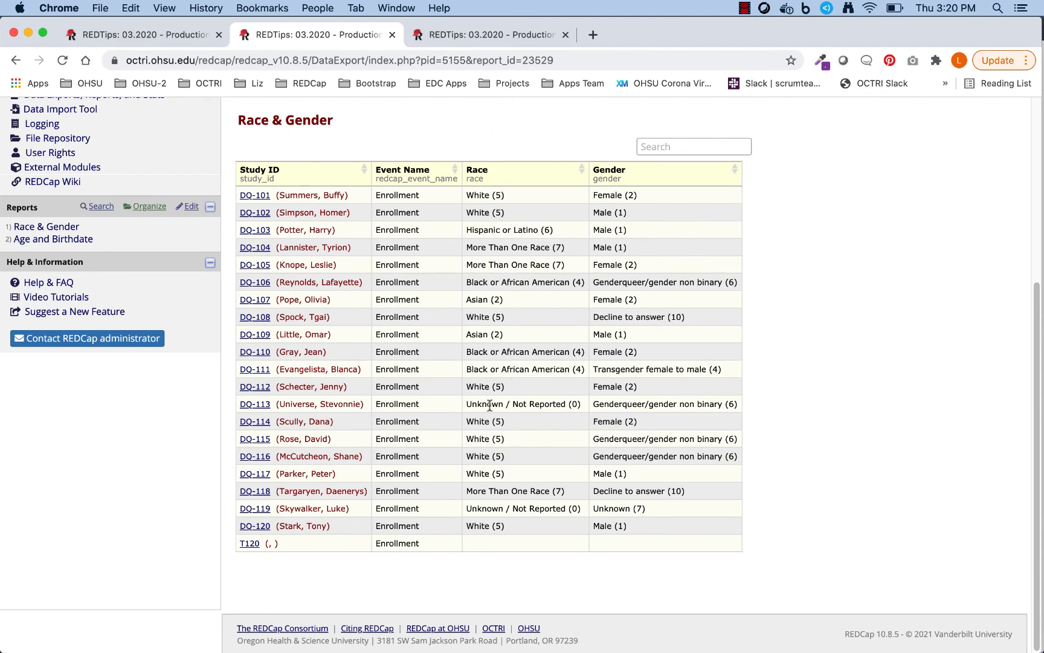
# Open the Enrollment Demographic form of the existing record T120
pyautogui.scroll(7, 504, 203)
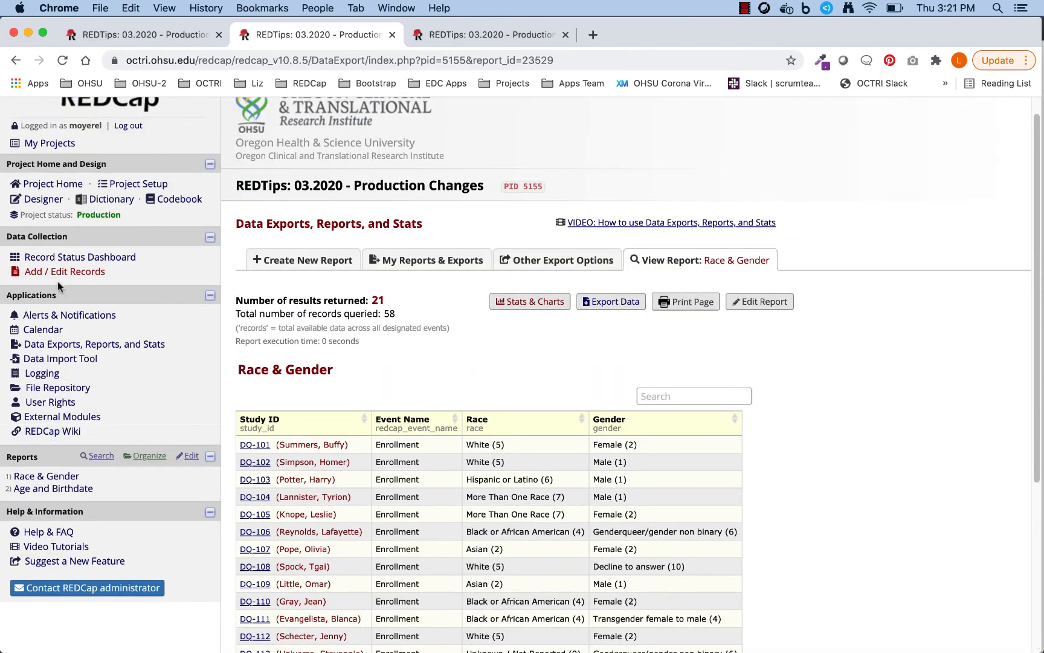
pyautogui.click(65, 272)
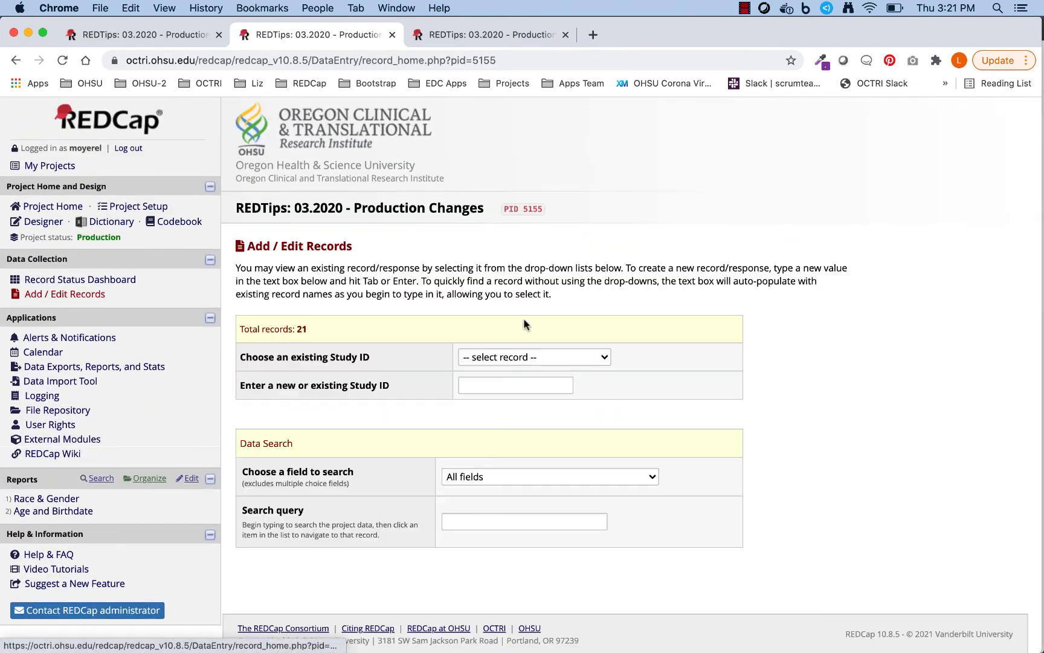
pyautogui.click(546, 358)
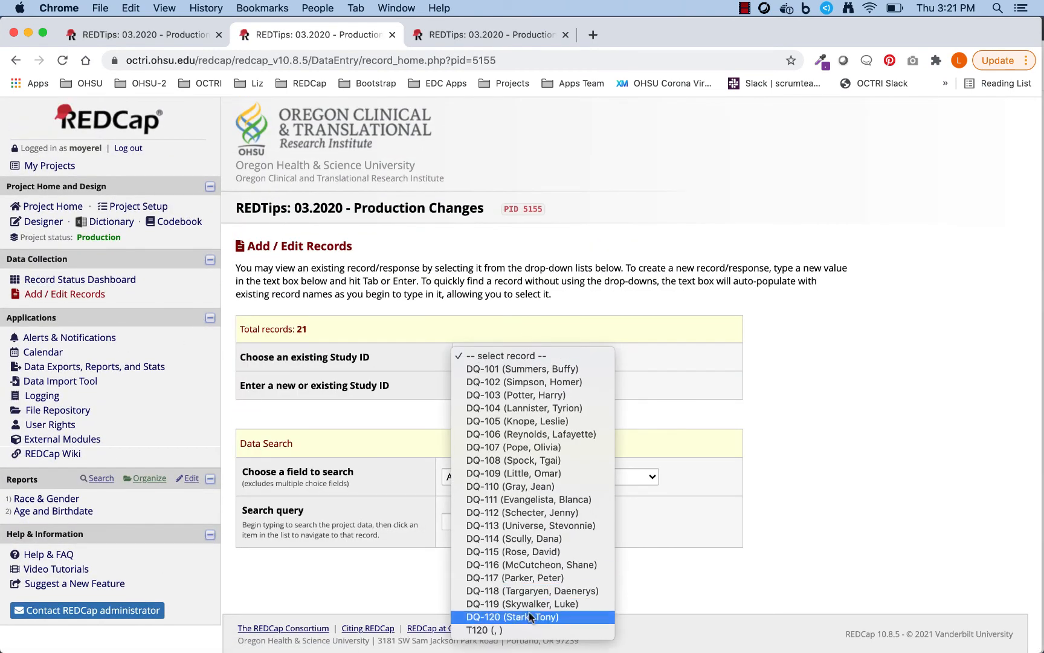
pyautogui.click(521, 632)
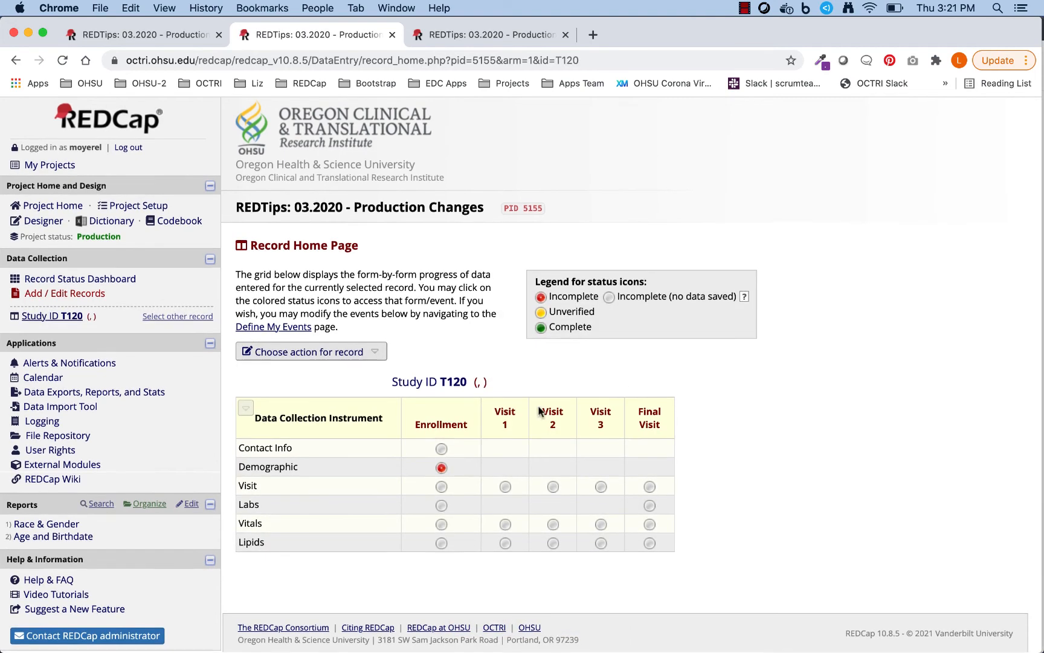
pyautogui.click(442, 468)
# Check which fields the Demographic form shows and which Gender choices it offers, without selecting any choice
pyautogui.scroll(-3, 373, 358)
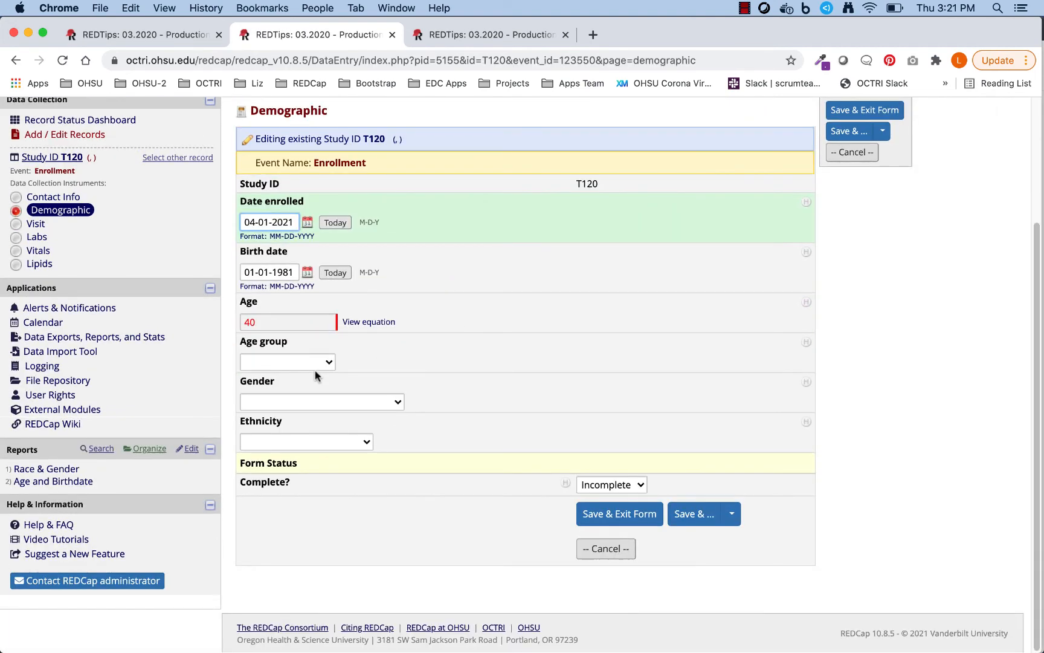
pyautogui.click(315, 403)
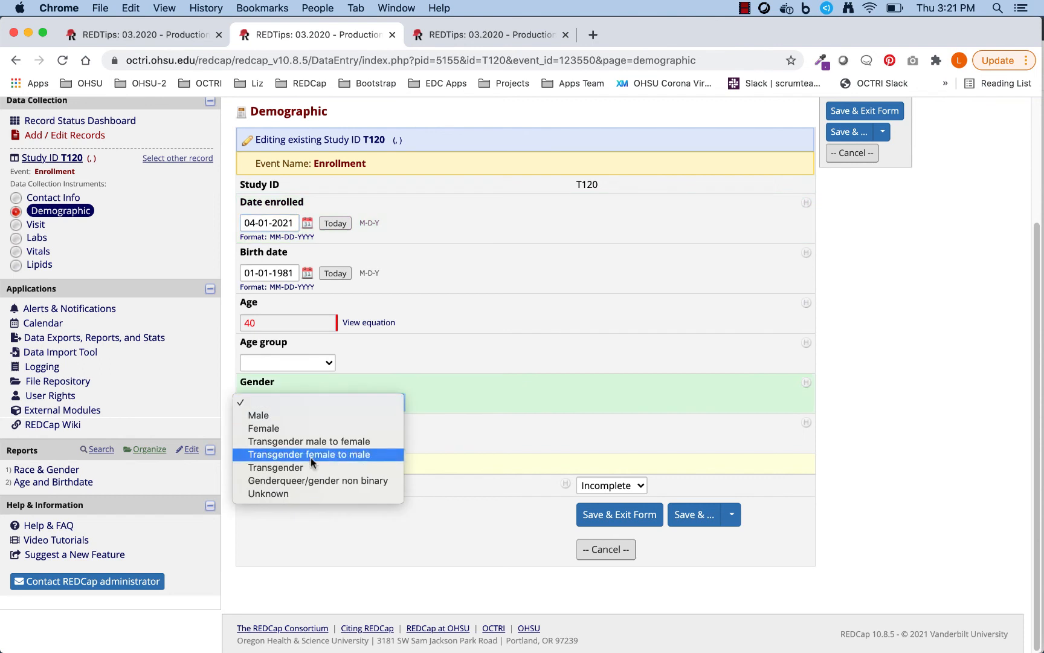
pyautogui.click(505, 395)
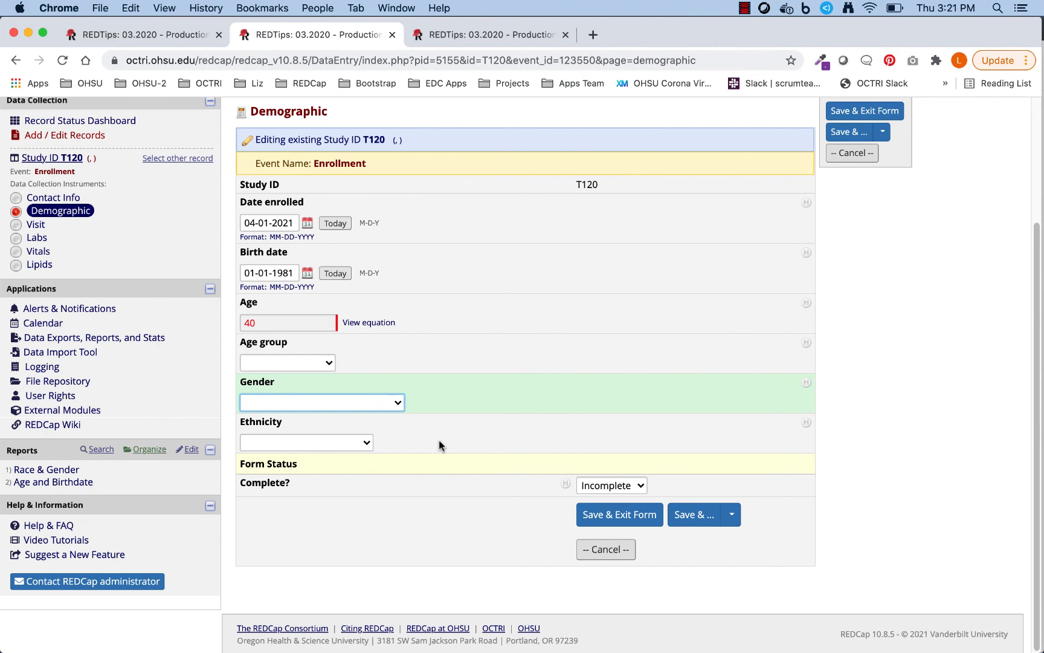
pyautogui.scroll(3, 440, 446)
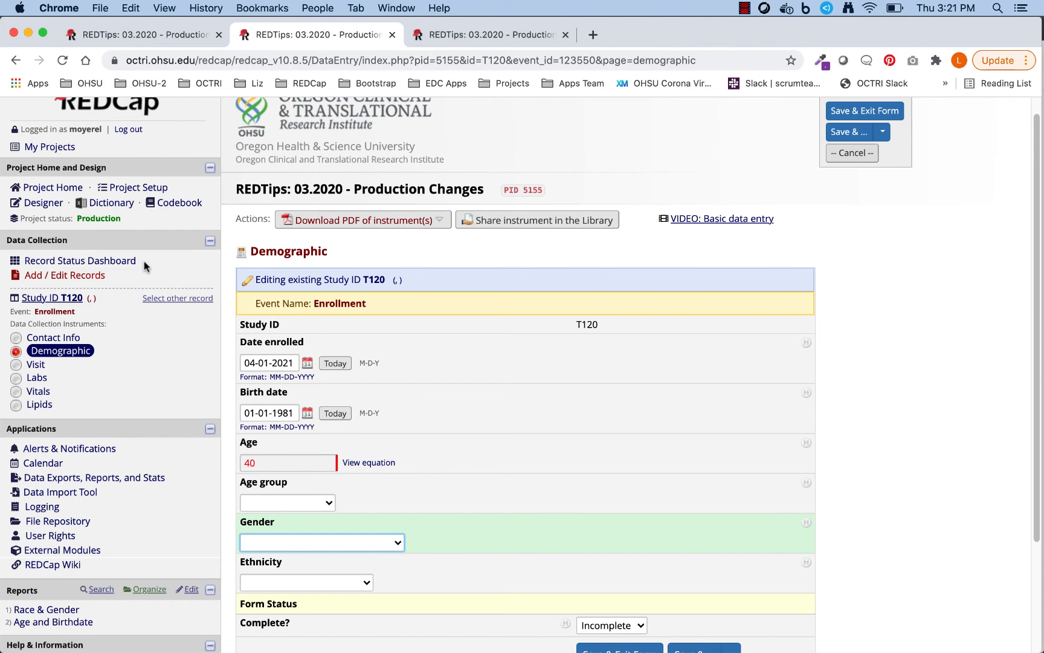
# Switch to the PowerPoint slide show with the Production Form Changes slide
pyautogui.press('super+Tab')
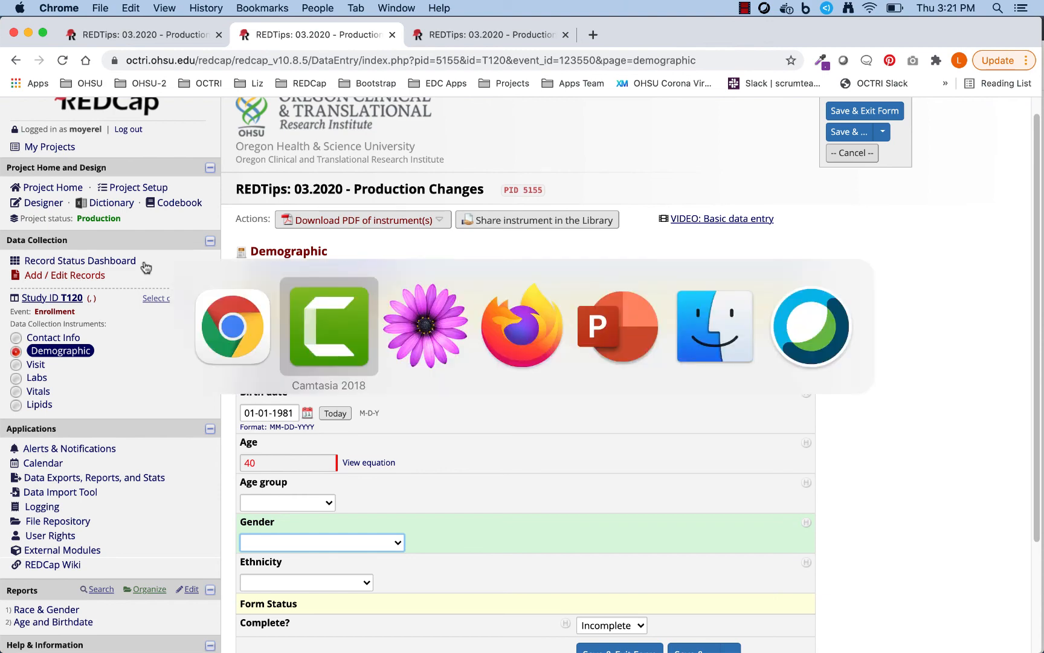
pyautogui.press('super+Tab')
pyautogui.press('super+Tab')
pyautogui.press('super+Tab')
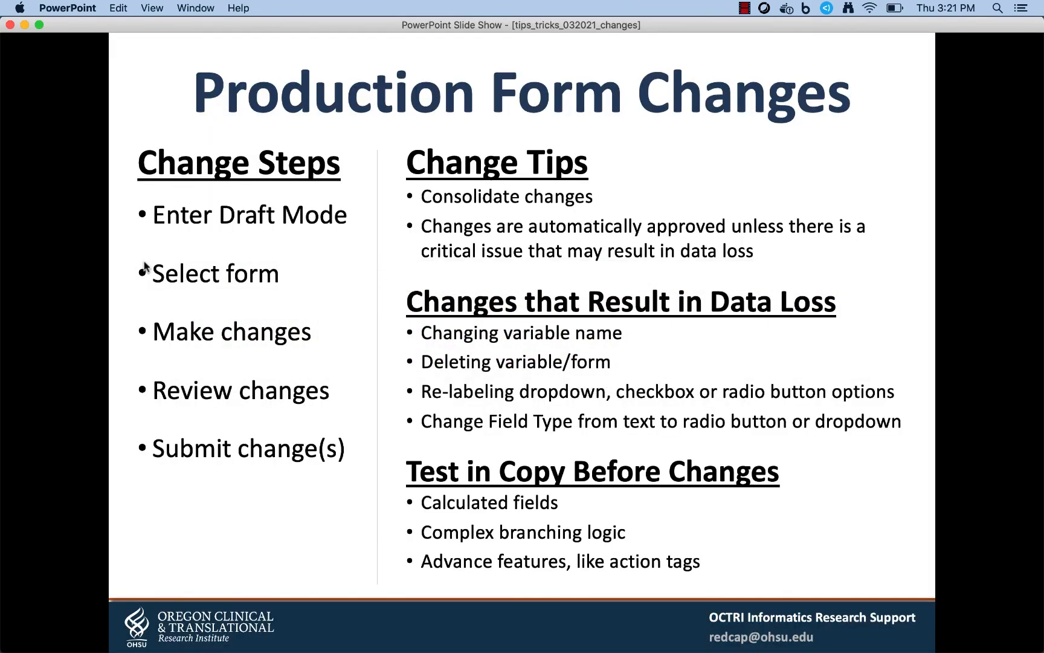